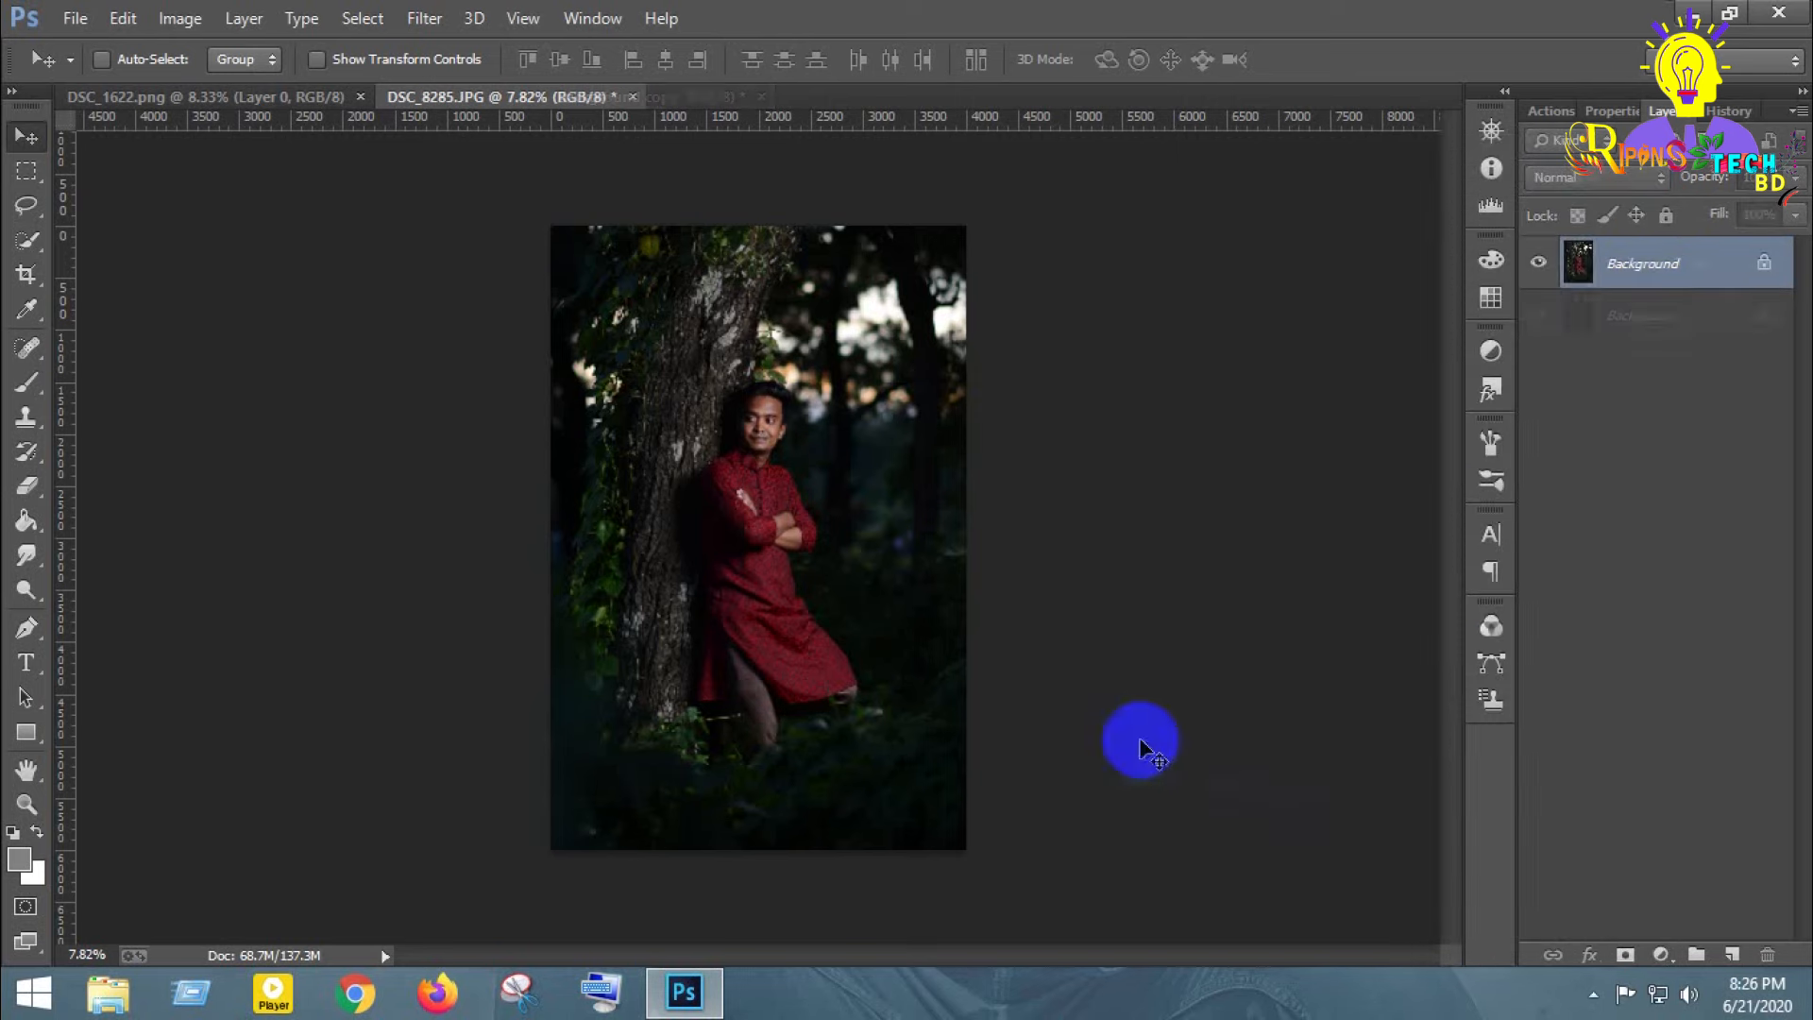
- In the Camera Raw filter, set Clarity, Vibrance and Saturation to +28, Blacks +58, Whites -48, Shadows +36, Highlights -21 and Contrast +17
left_click(424, 18)
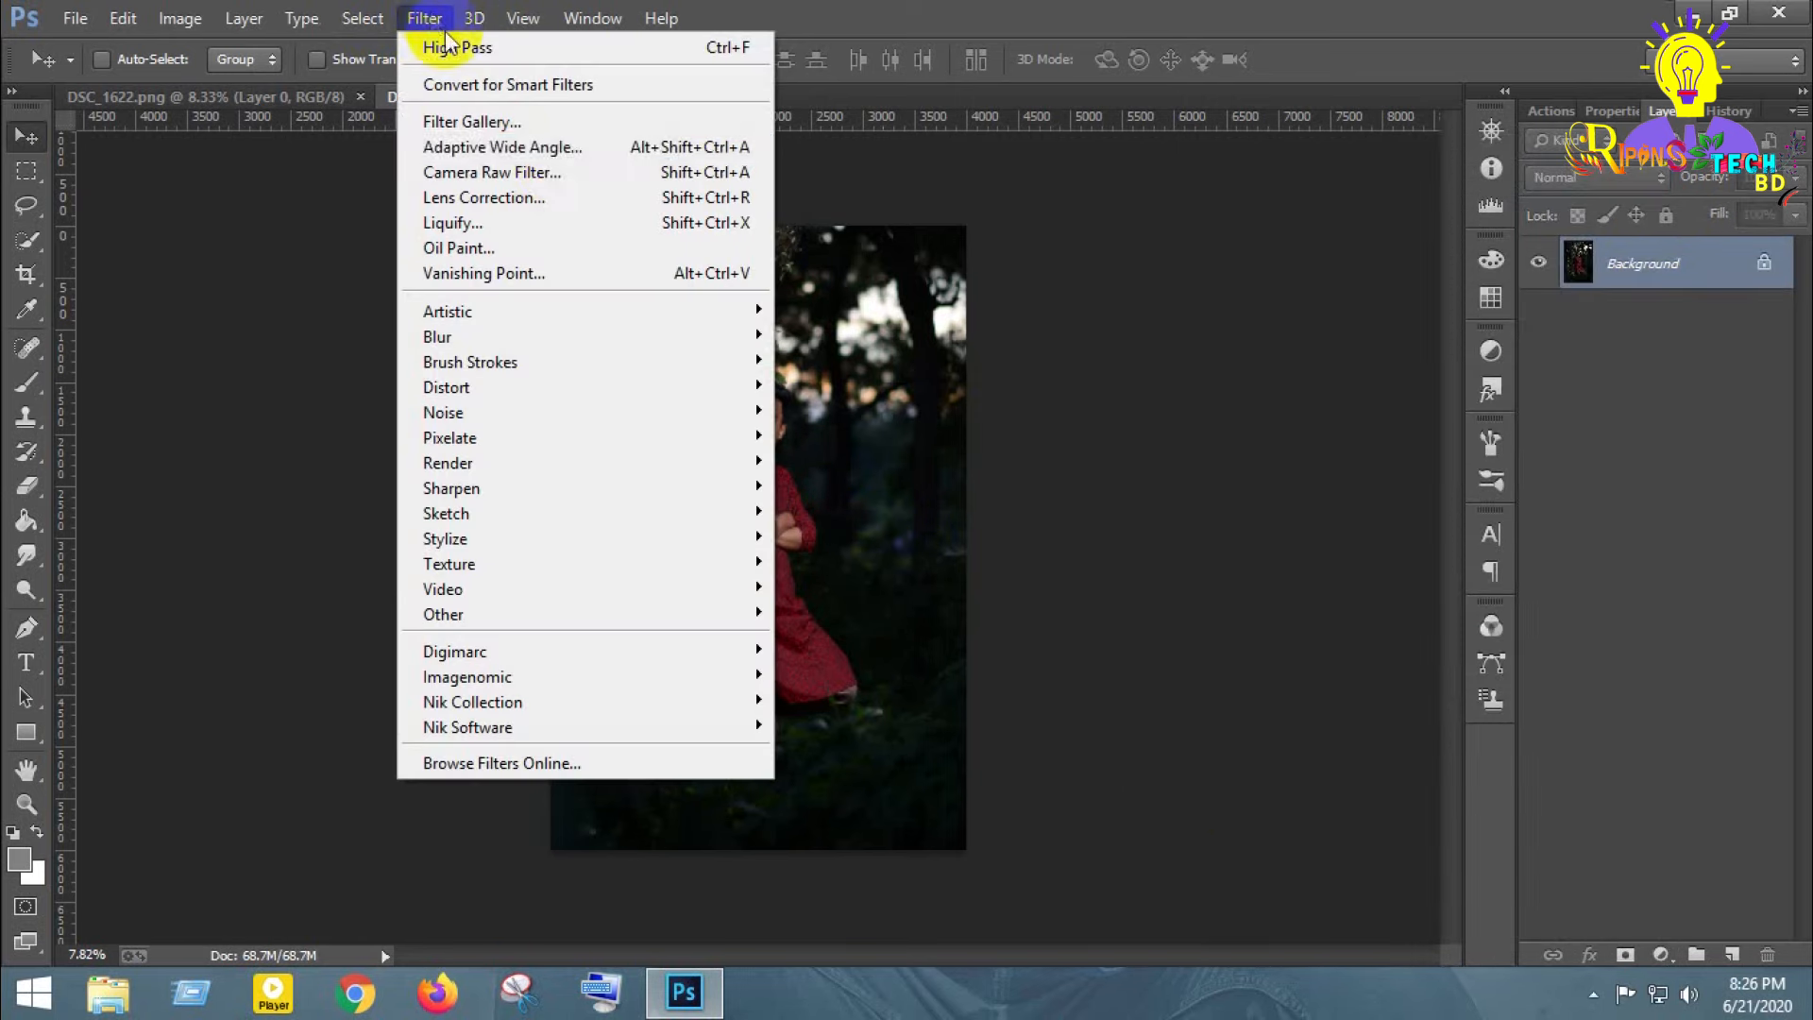
left_click(980, 434)
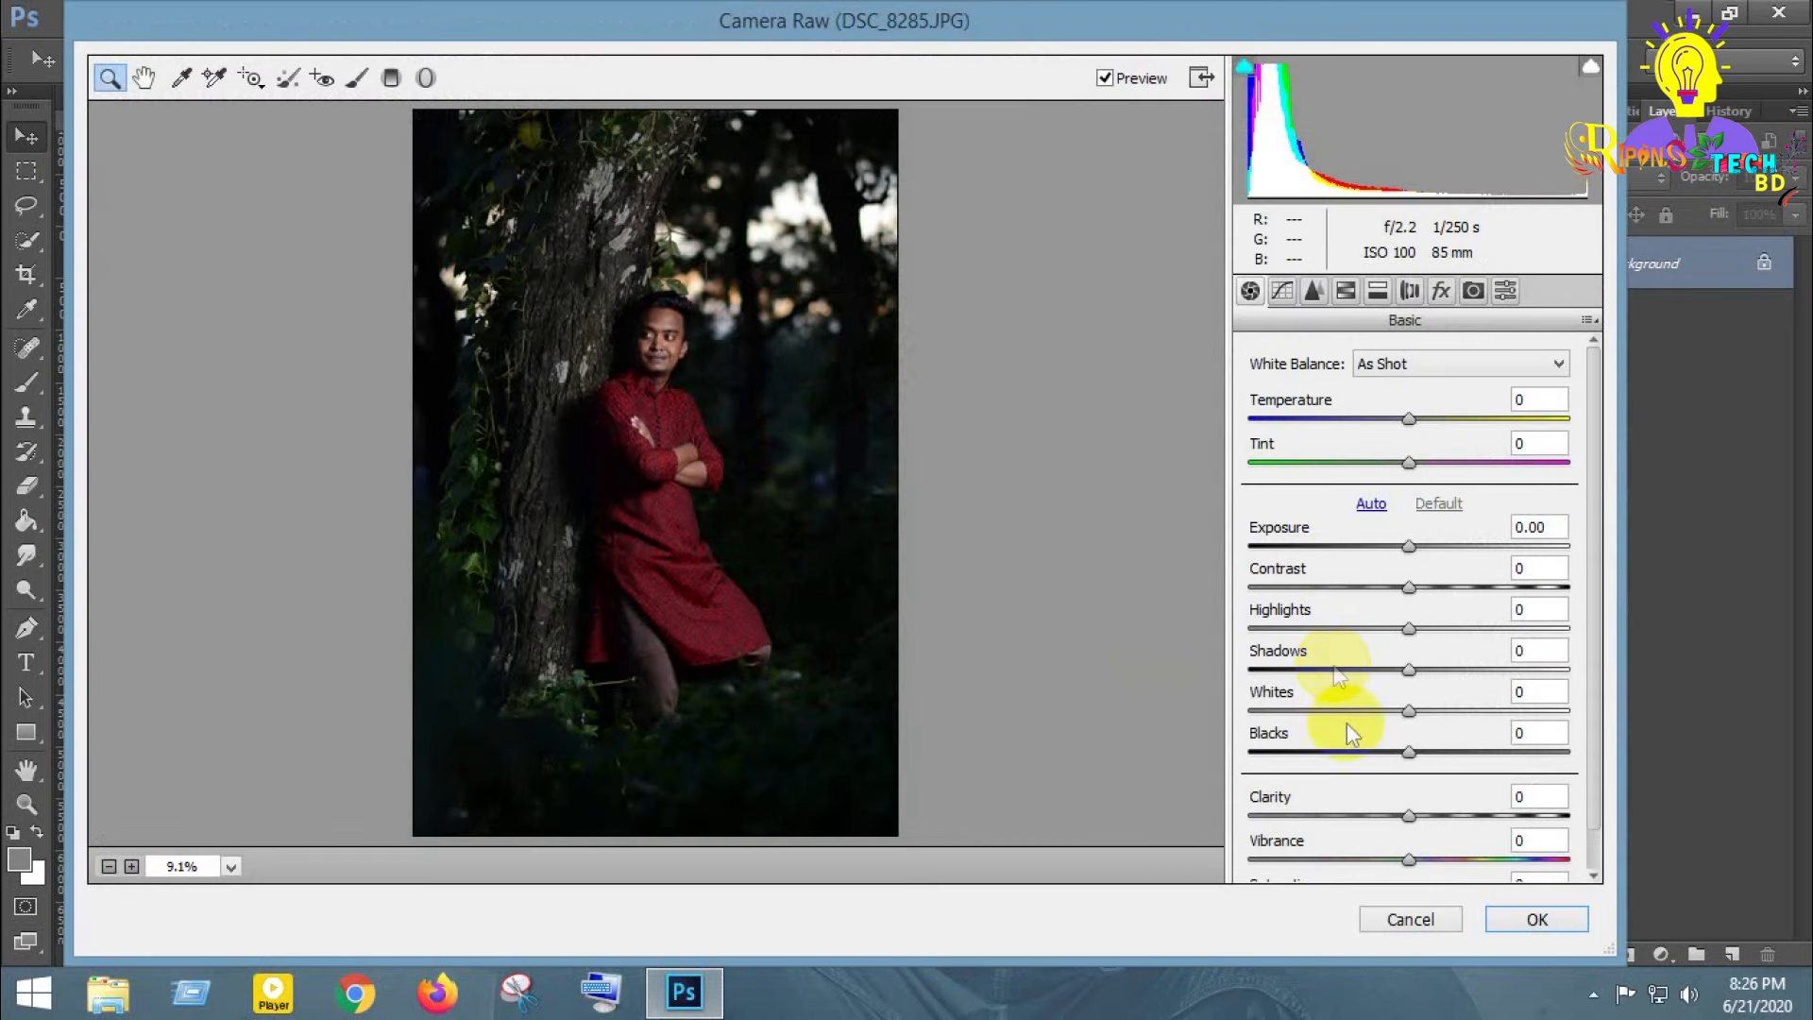
scroll(1359, 746, "down", 1)
left_click_drag(1407, 772, 1454, 771)
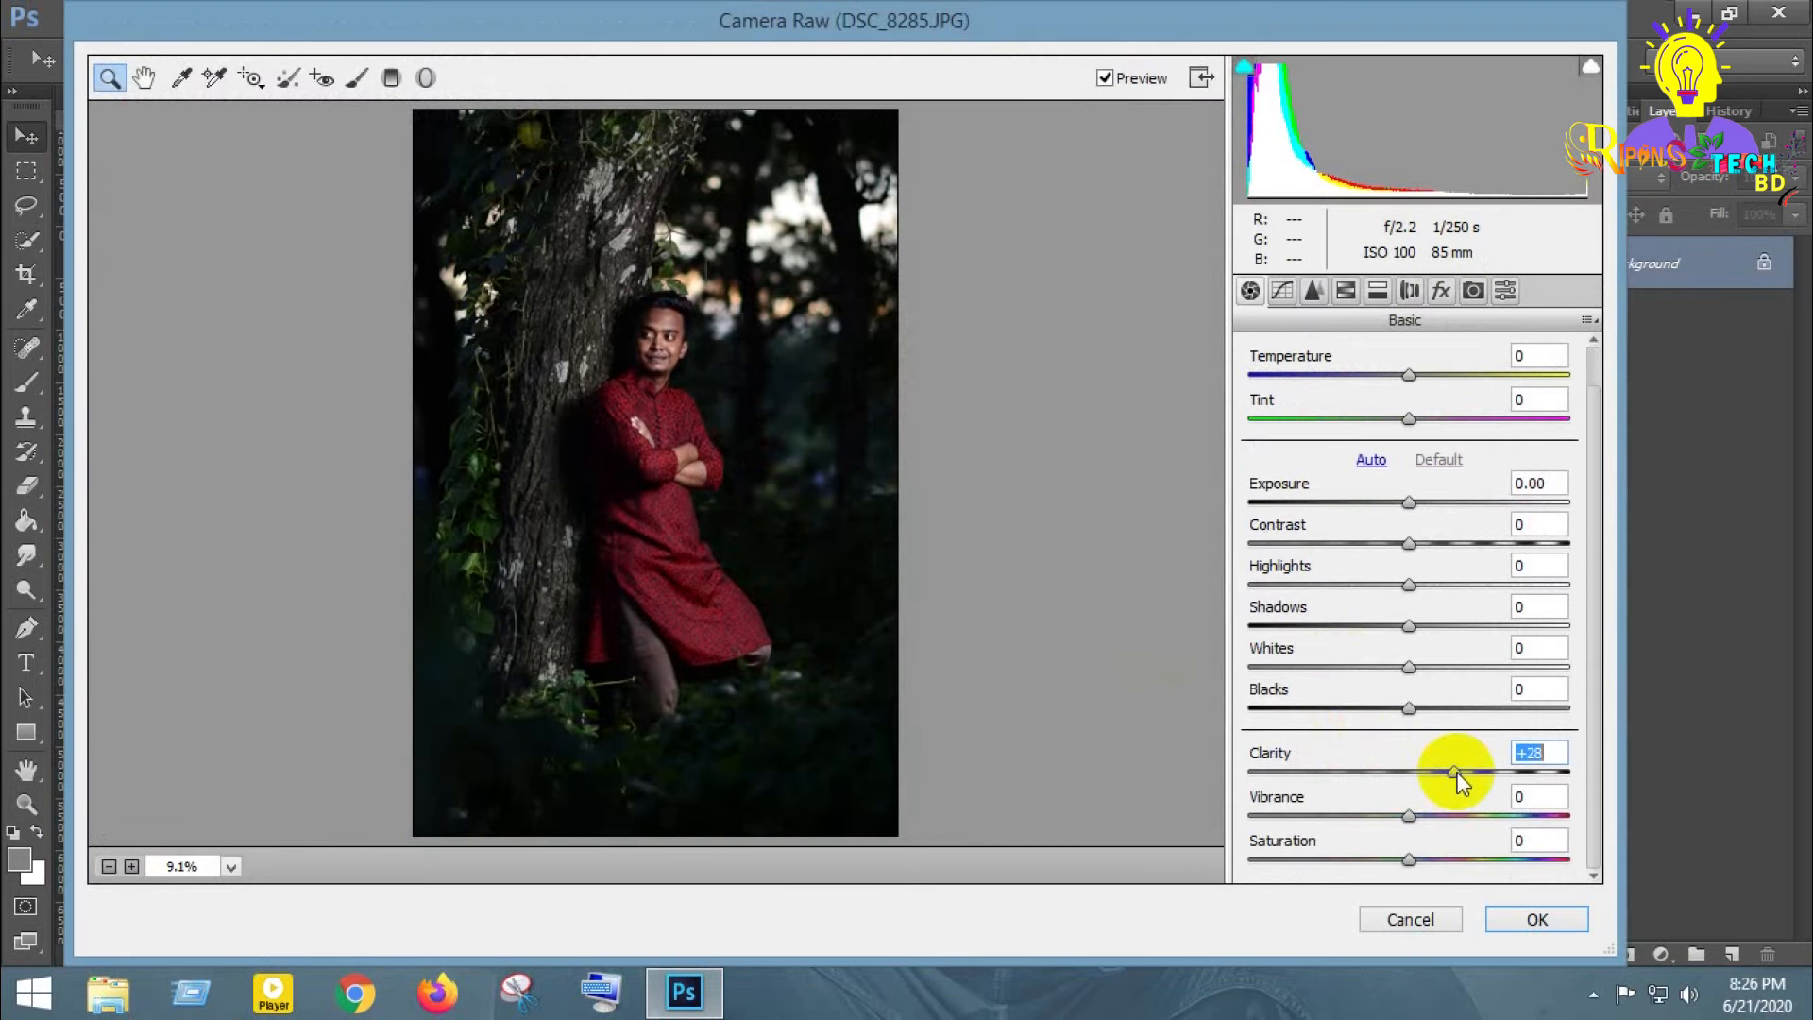
left_click(1455, 816)
left_click(1452, 860)
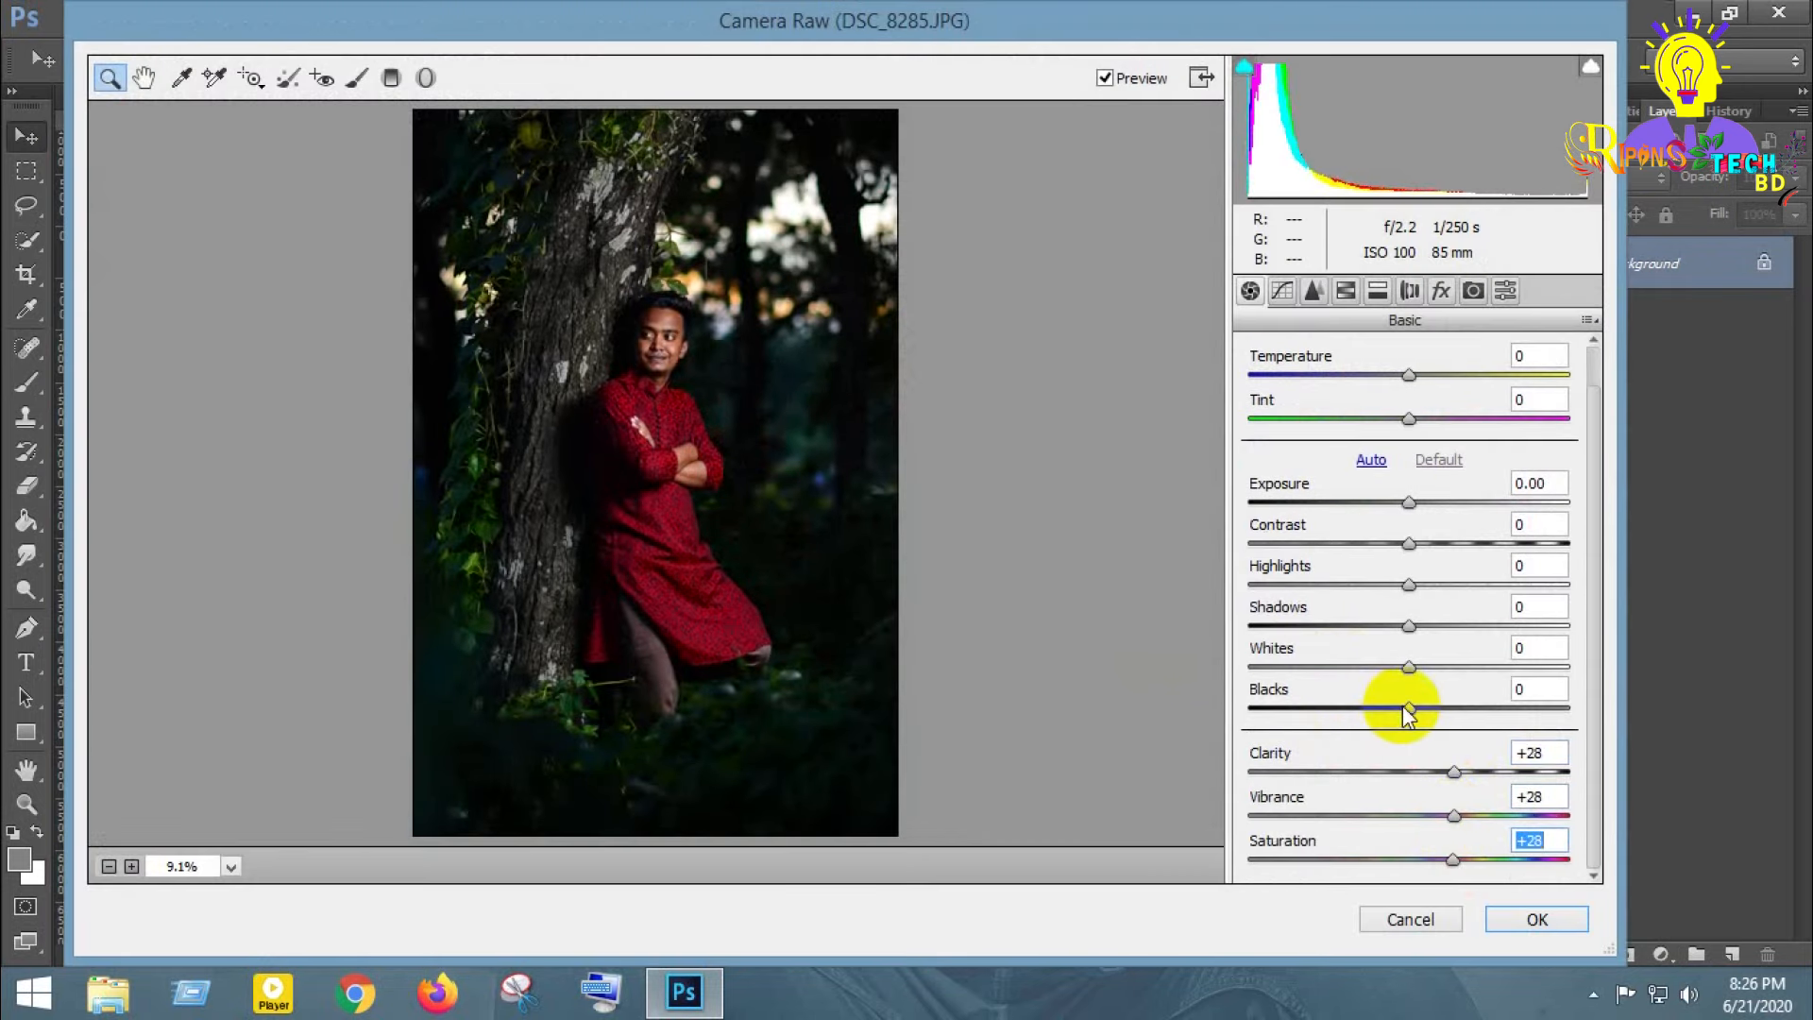
left_click_drag(1407, 708, 1500, 710)
left_click_drag(1408, 667, 1436, 544)
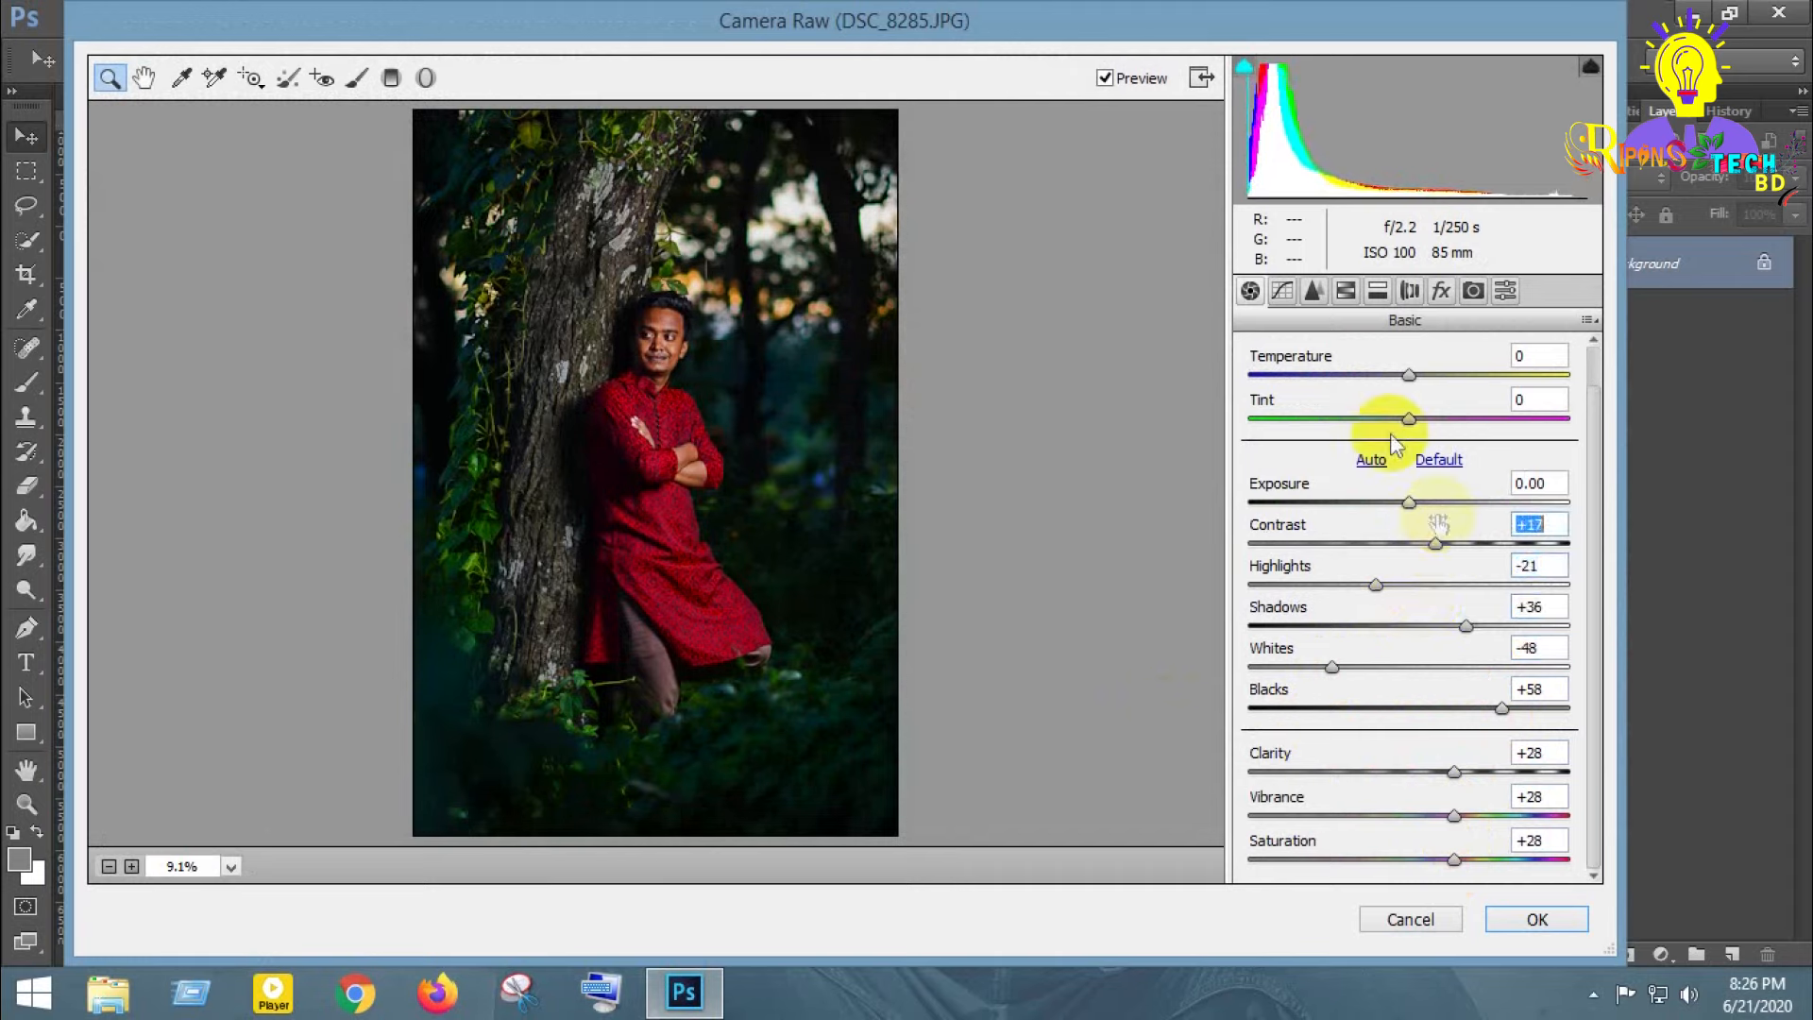
- In HSL, set saturation to Oranges -30 and Reds +16, and luminance to Reds +13, Oranges +31, Yellows +23, Greens +46 and Aquas +37
left_click(1346, 289)
left_click_drag(1416, 523, 1378, 526)
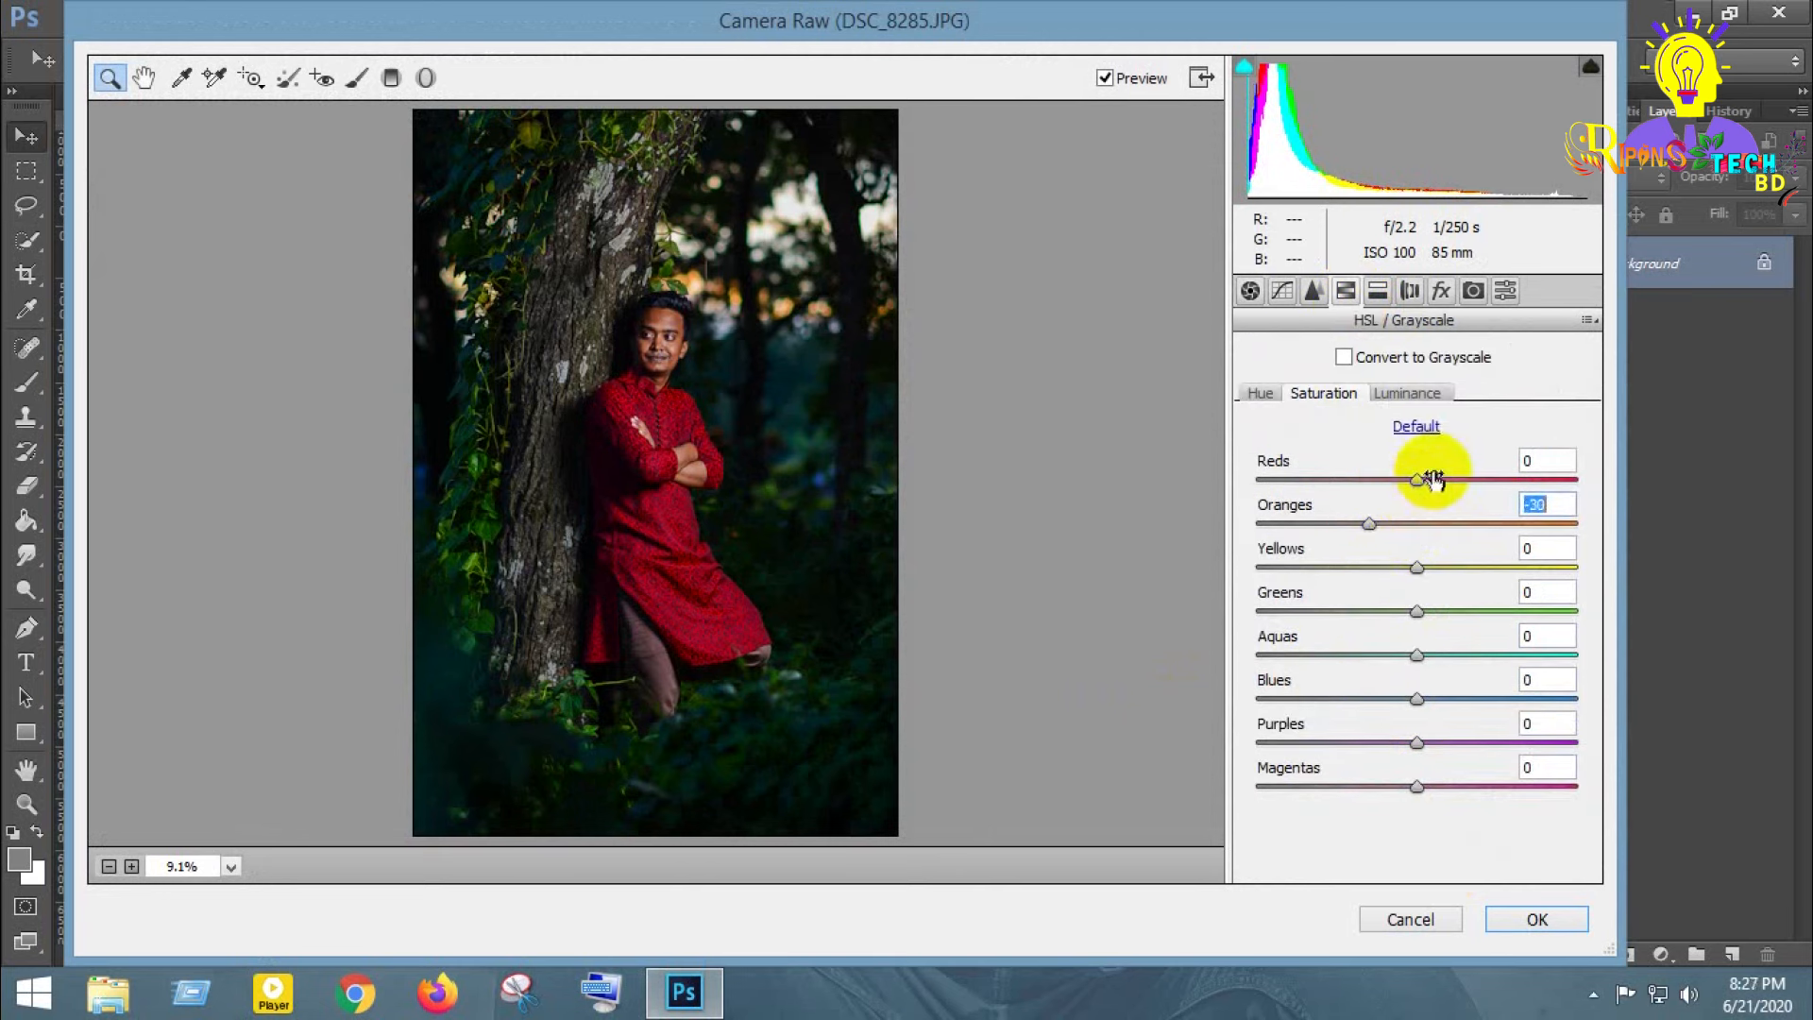
left_click(1407, 393)
left_click_drag(1420, 525, 1437, 479)
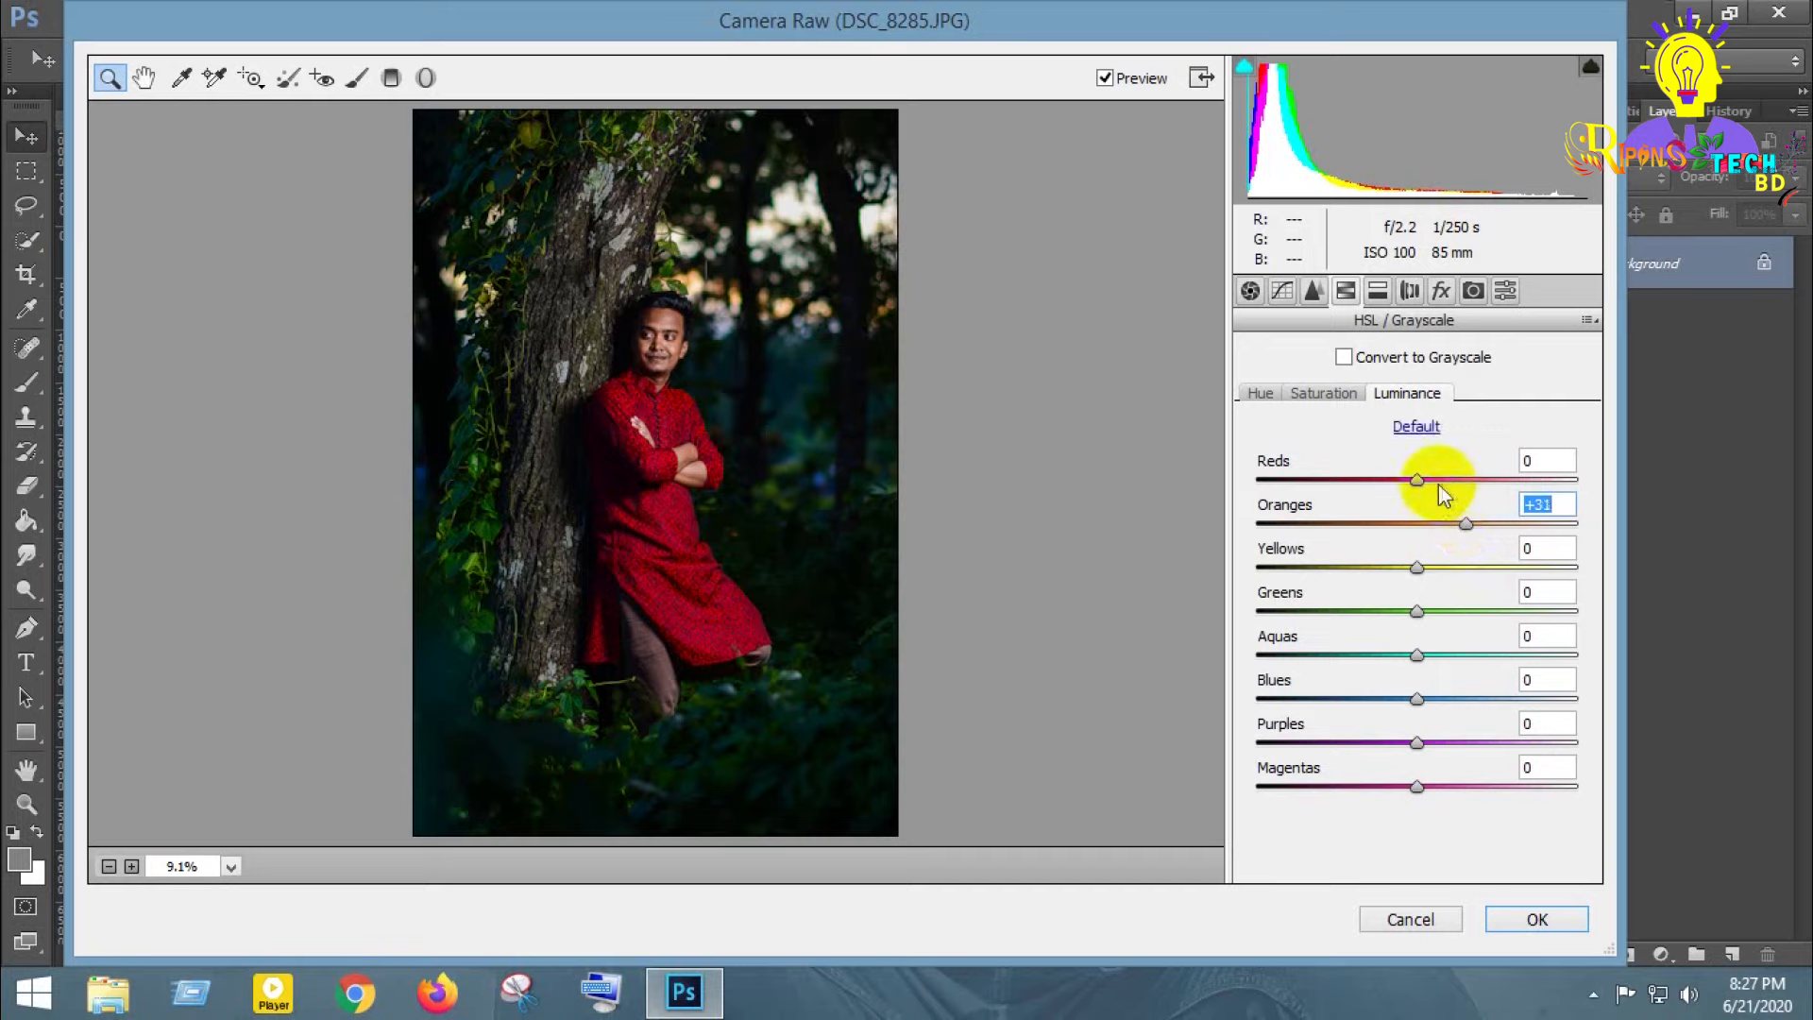
left_click(1454, 567)
left_click_drag(1436, 609, 1476, 654)
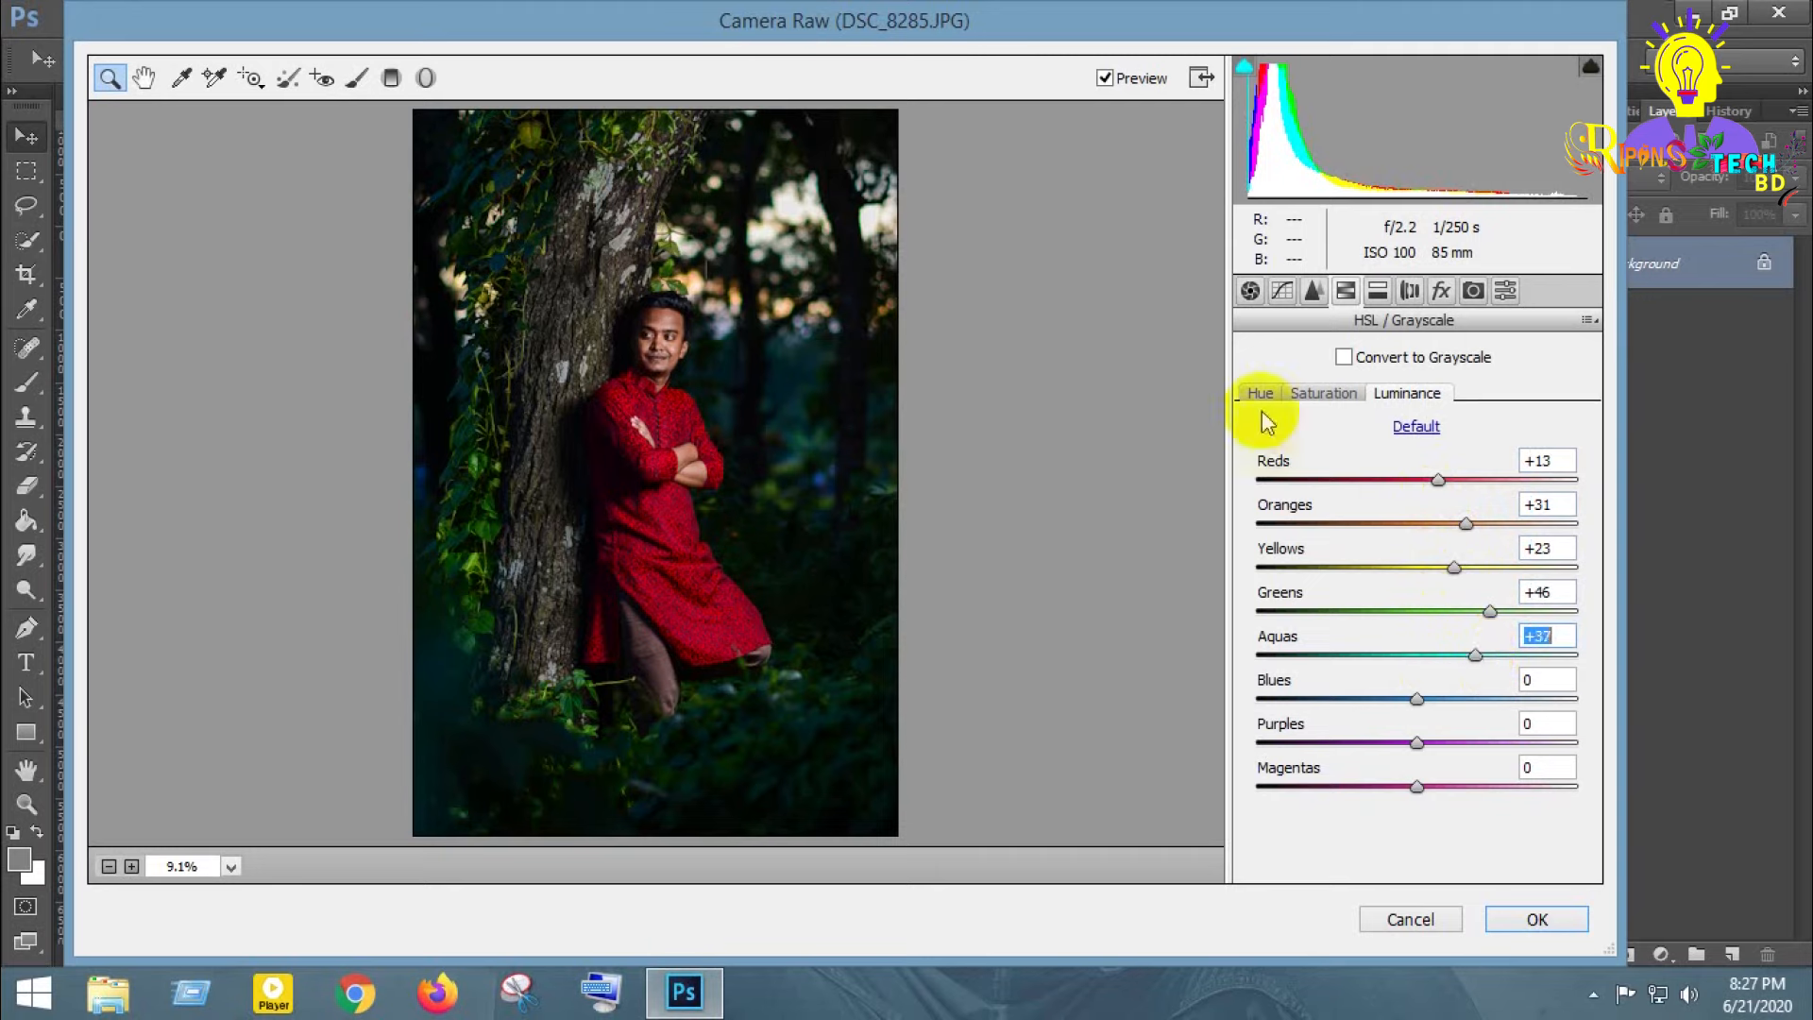
- Set the HSL saturation of Yellows to -28 and the hue of both Yellows and Greens to -100
left_click(1322, 393)
mouse_move(1417, 568)
left_mouse_down()
mouse_move(1436, 567)
mouse_move(1307, 578)
mouse_move(1356, 569)
mouse_move(1428, 590)
left_mouse_up()
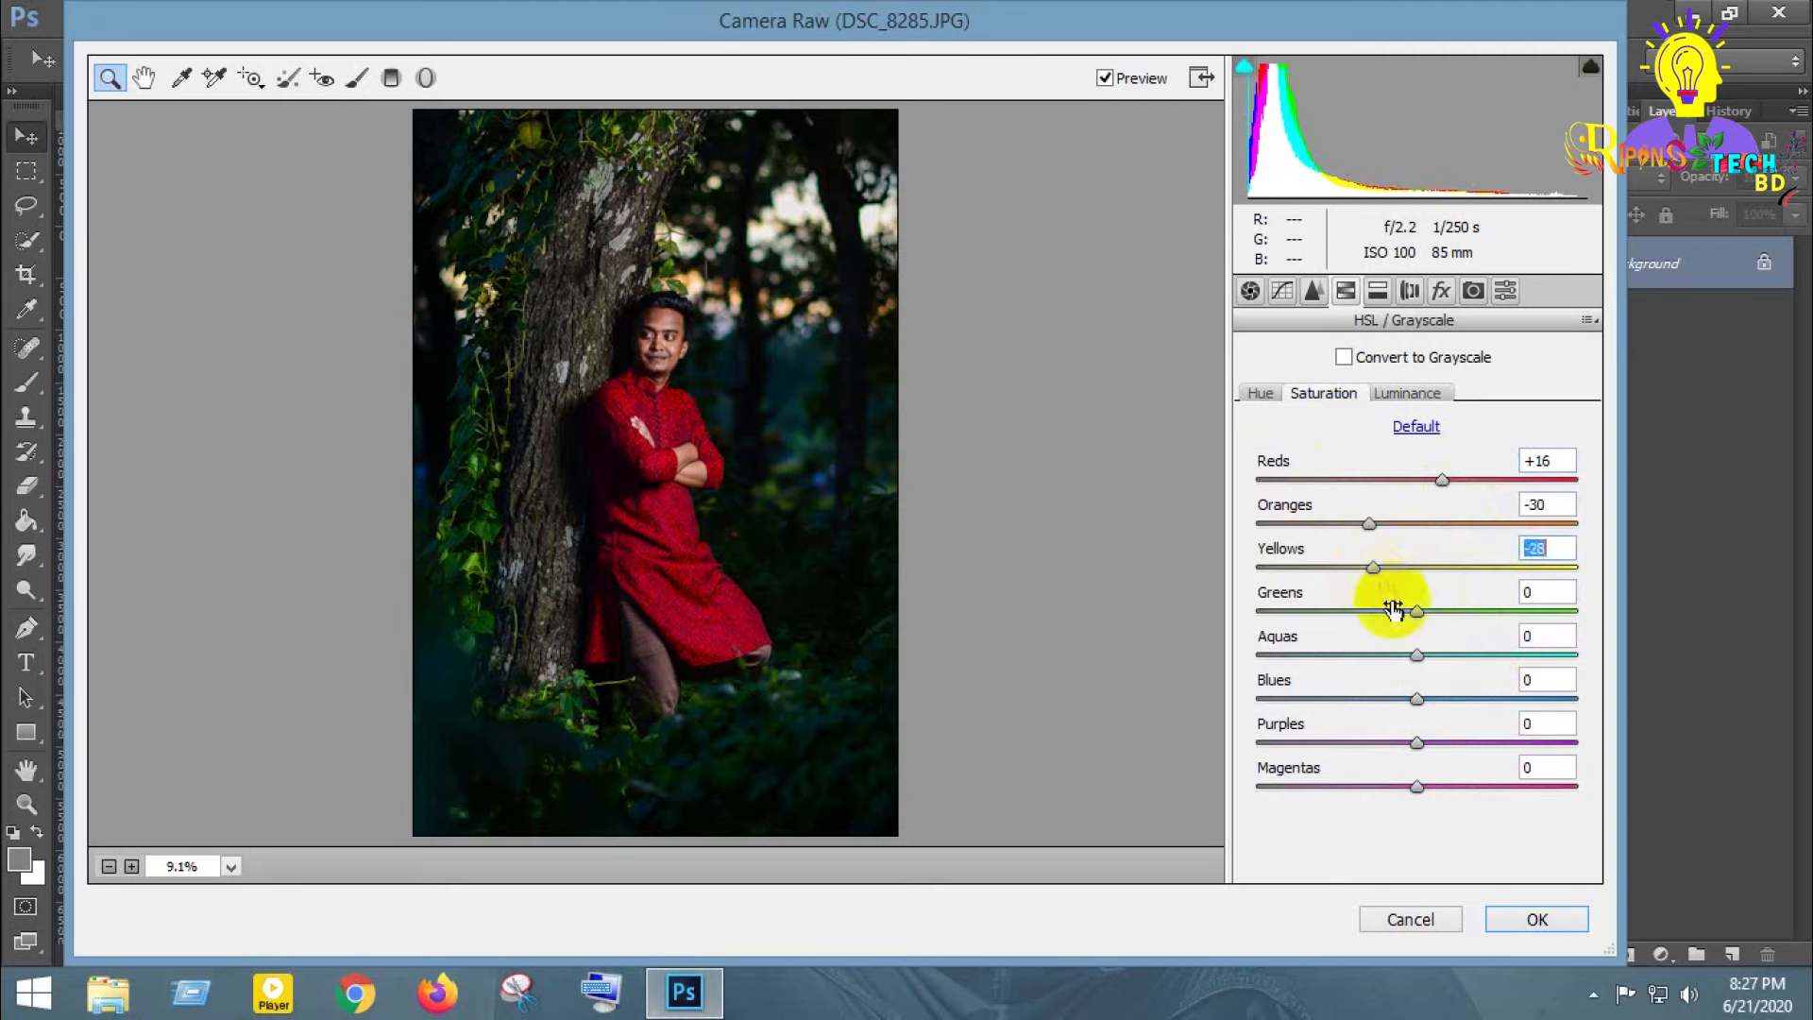
left_click(1260, 393)
left_click_drag(1440, 569, 1270, 568)
left_click_drag(1416, 611, 1211, 626)
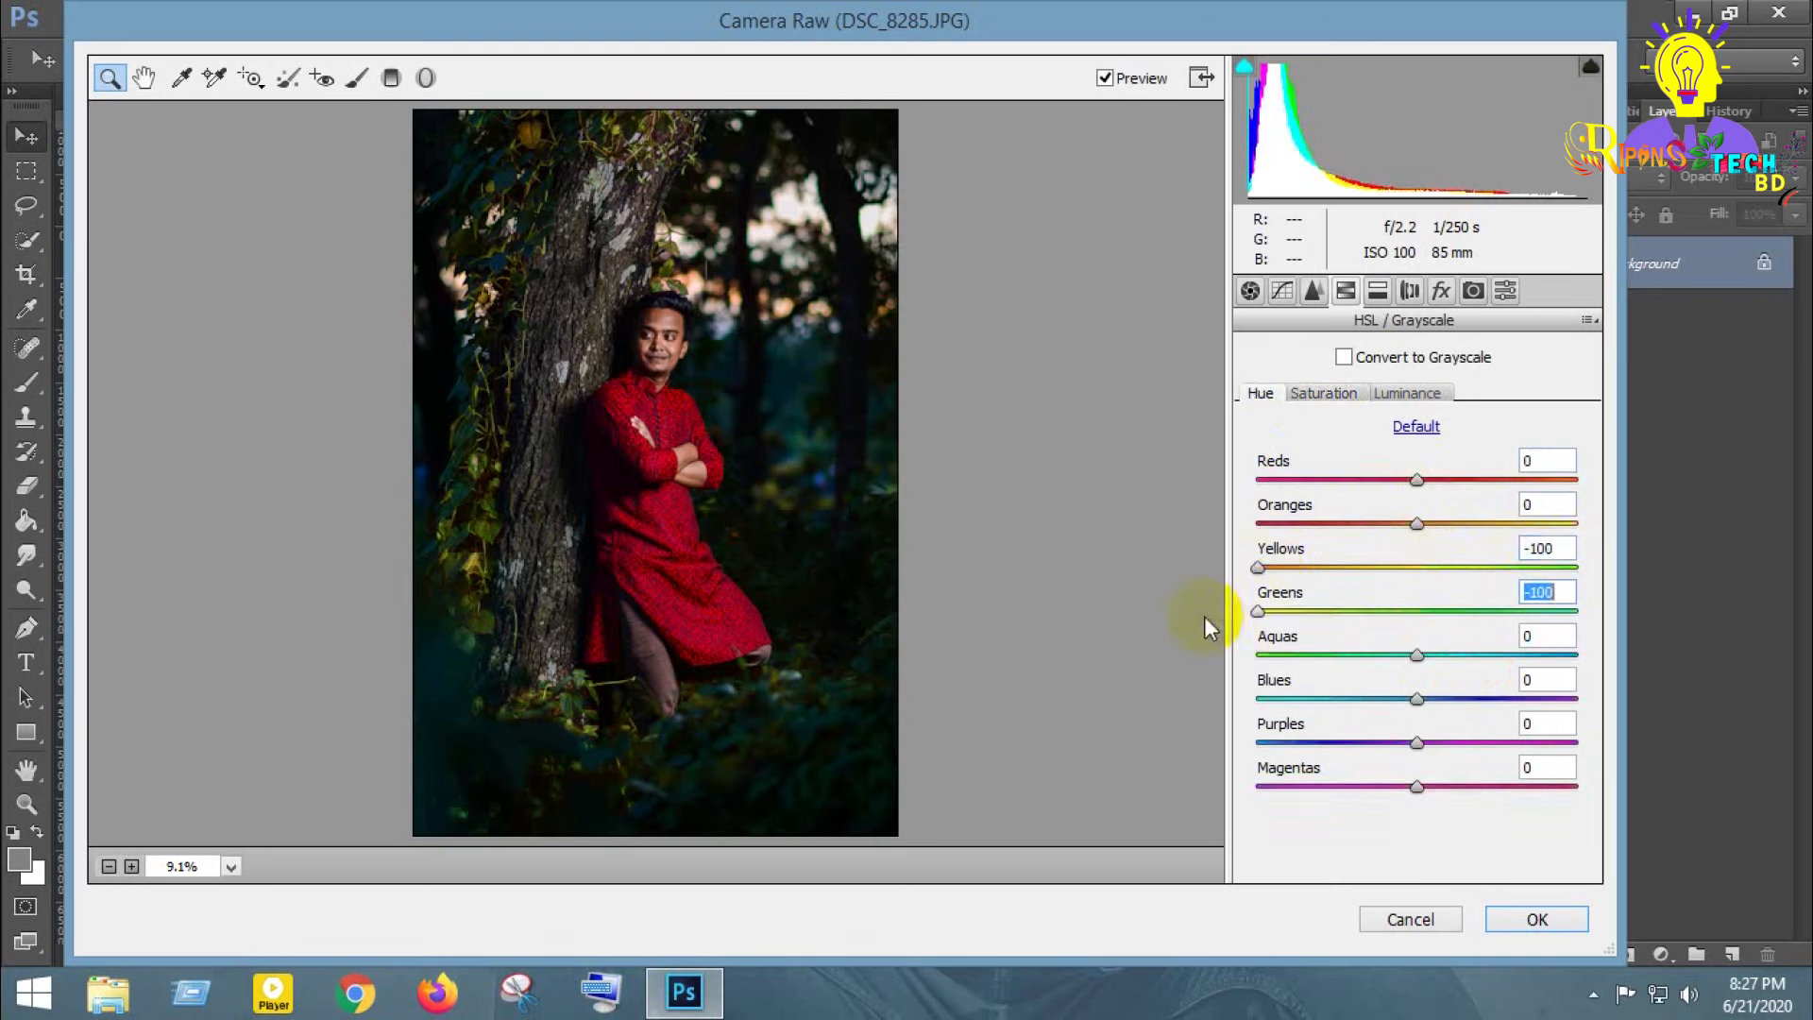
- Shift the HSL hue of Aquas to -100 and of Blues to -78
left_click(1441, 290)
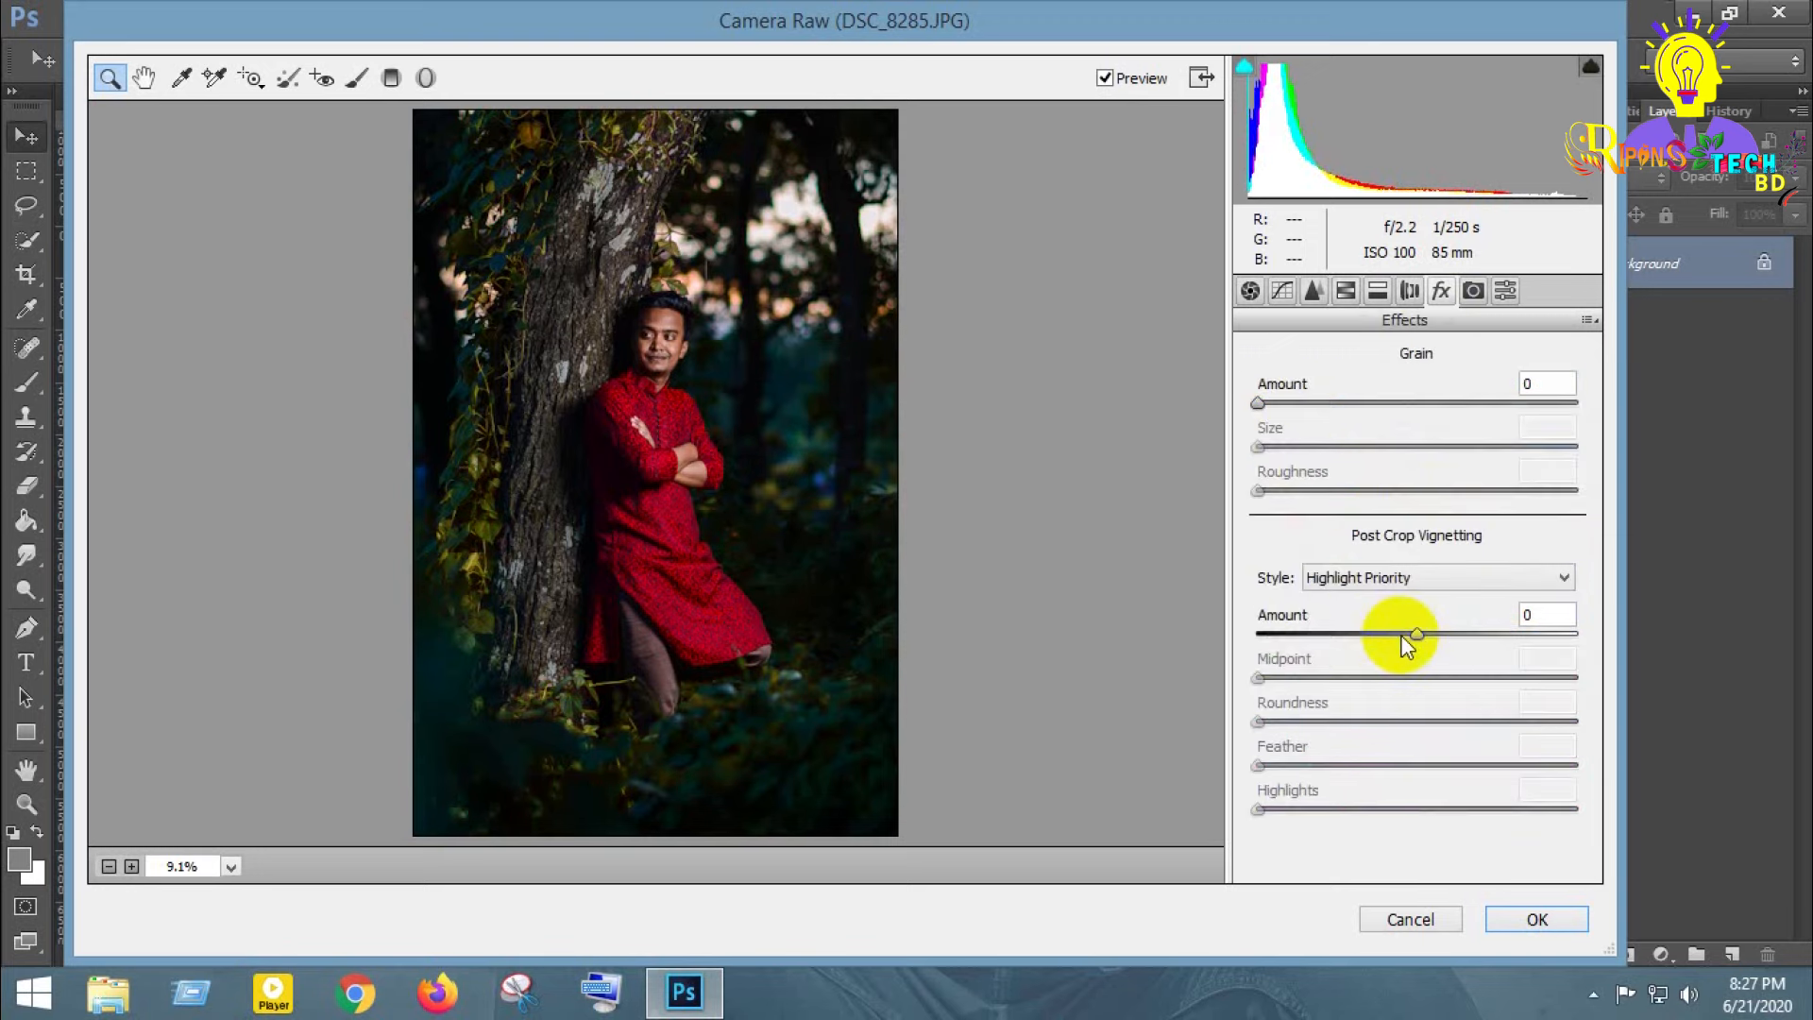
left_click(1346, 289)
left_click_drag(1371, 656, 1242, 655)
left_click_drag(1329, 699, 1277, 718)
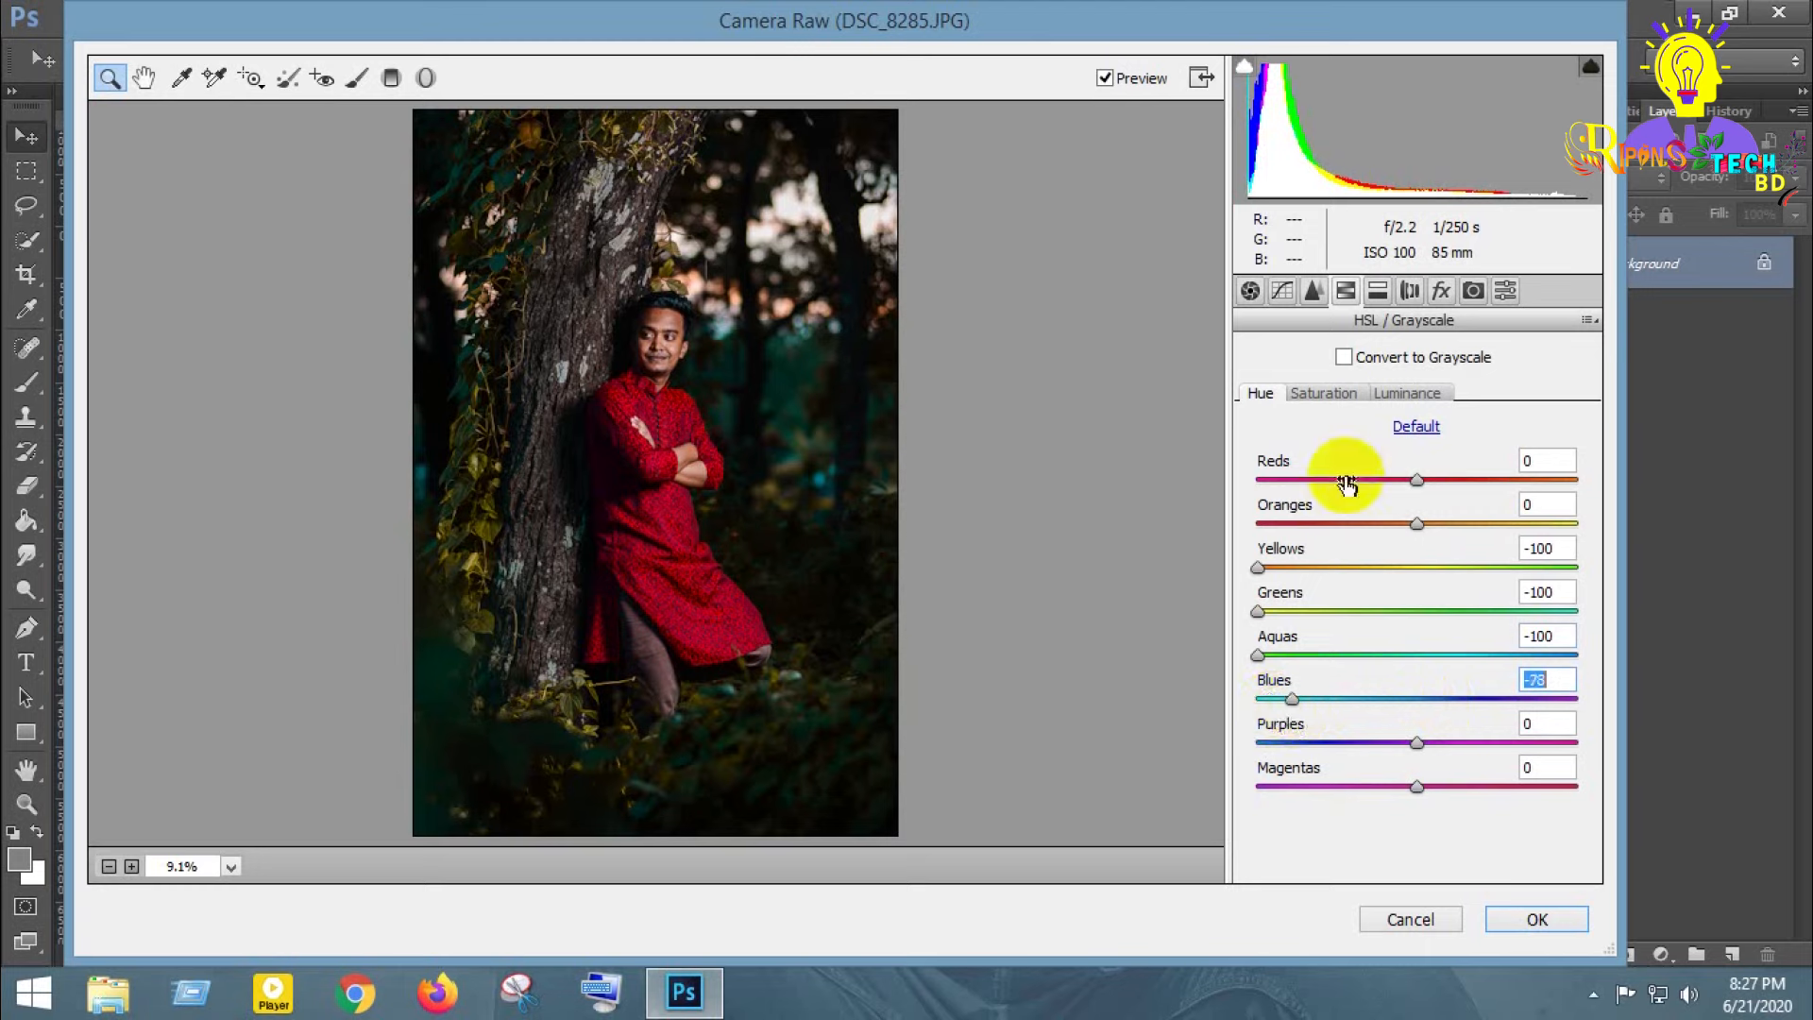
- Add a post-crop vignette with Amount -13, Midpoint 46 and Roundness +49
left_click(1439, 291)
left_click_drag(1416, 633, 1399, 636)
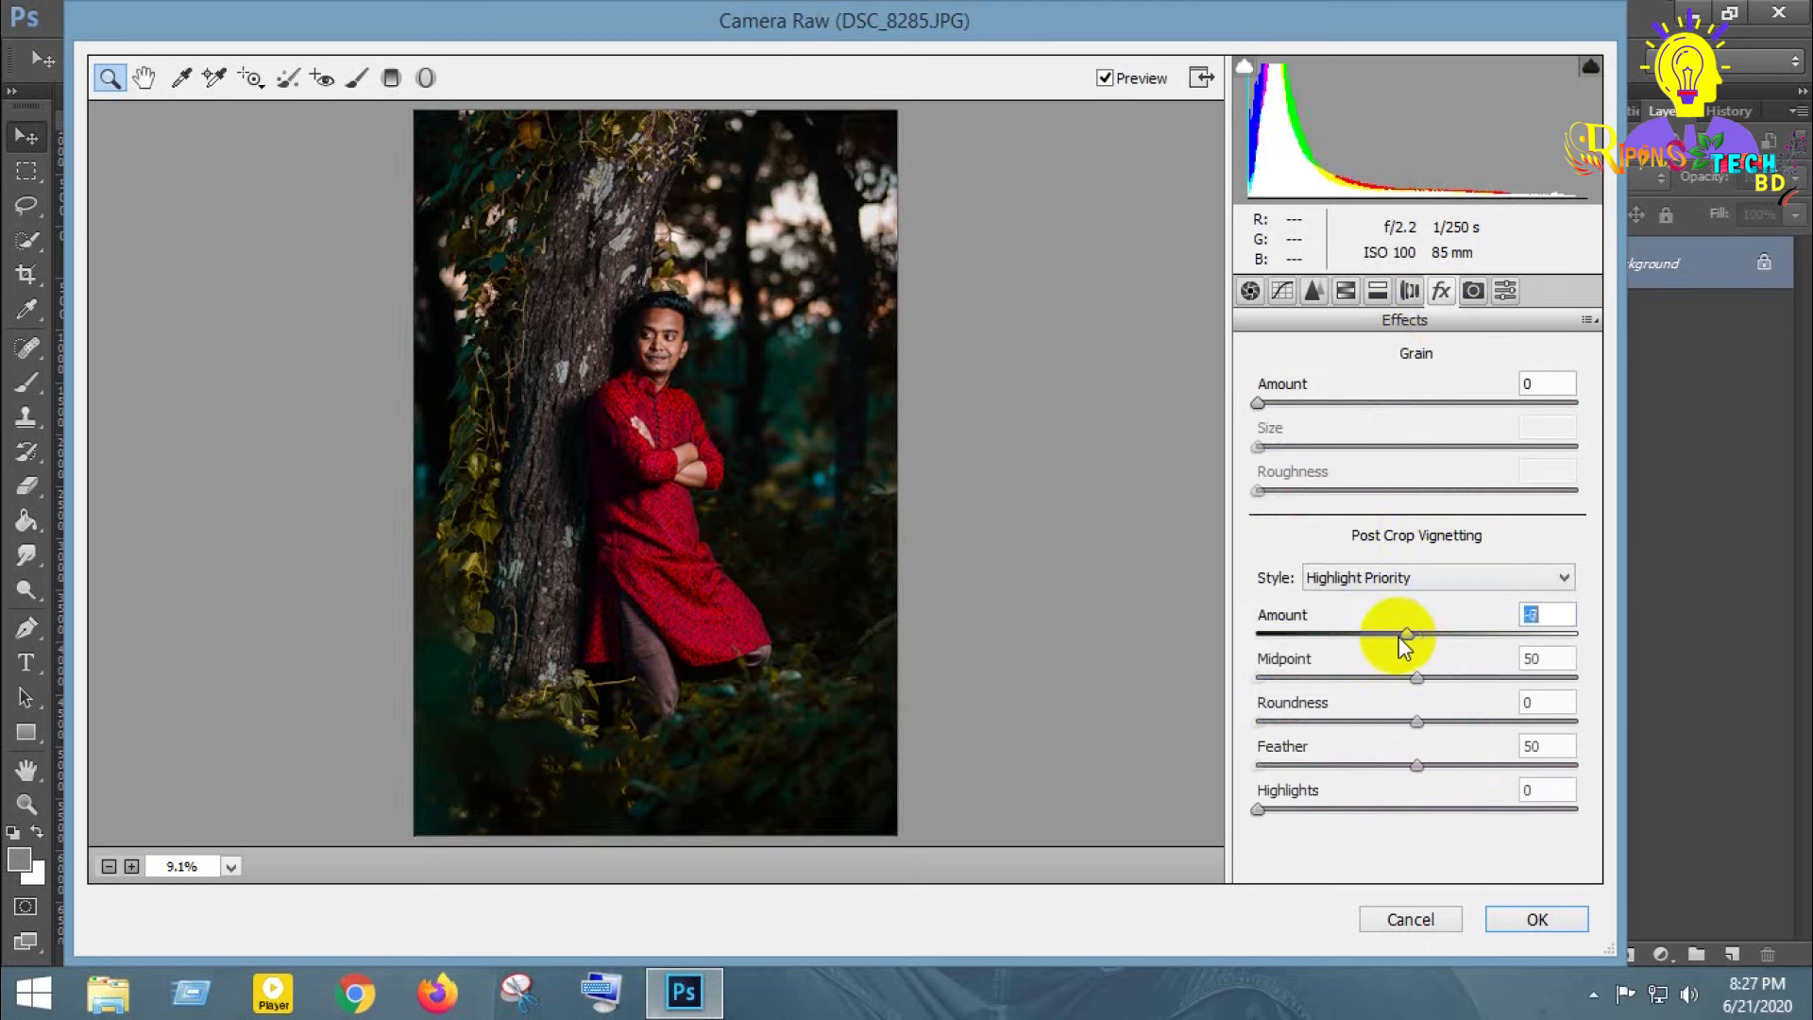
left_click_drag(1418, 722, 1496, 723)
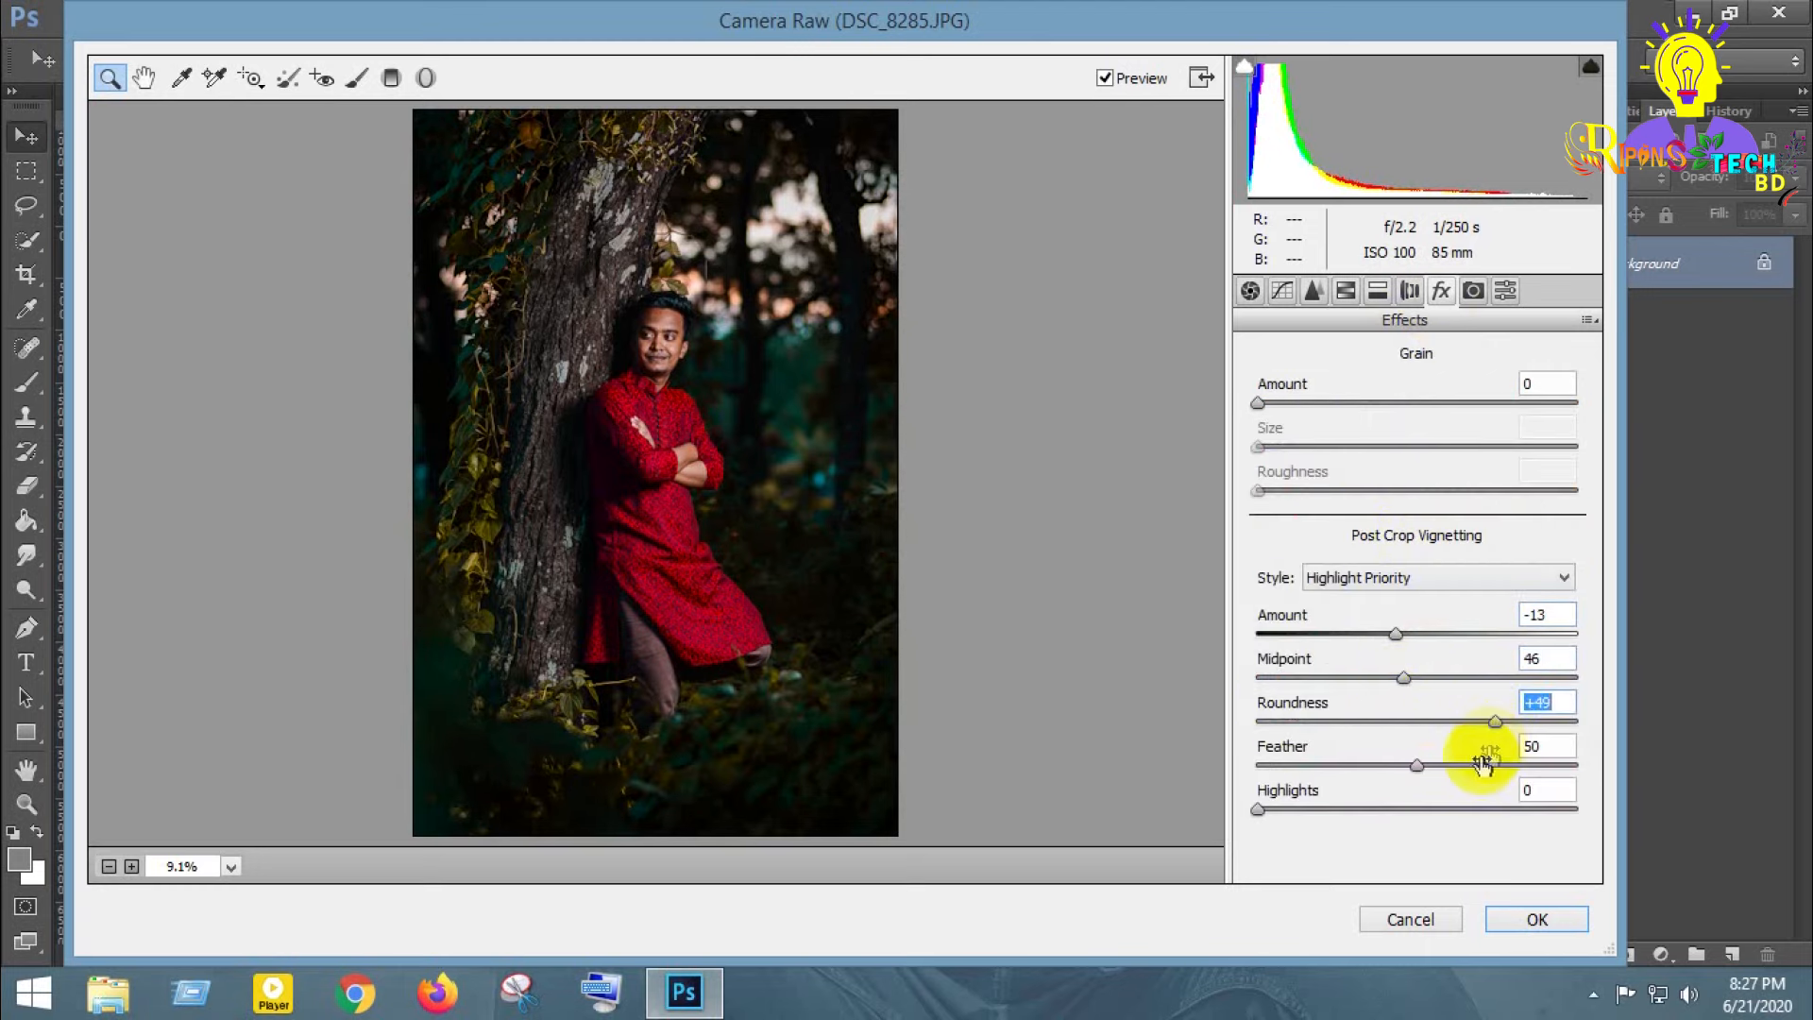
- Set sharpening Amount to 84, Luminance noise reduction to 9 and Color noise reduction to 43, and apply the Camera Raw adjustments
left_click(1314, 291)
left_click(1428, 397)
left_click(1279, 618)
left_click_drag(1287, 750, 1563, 749)
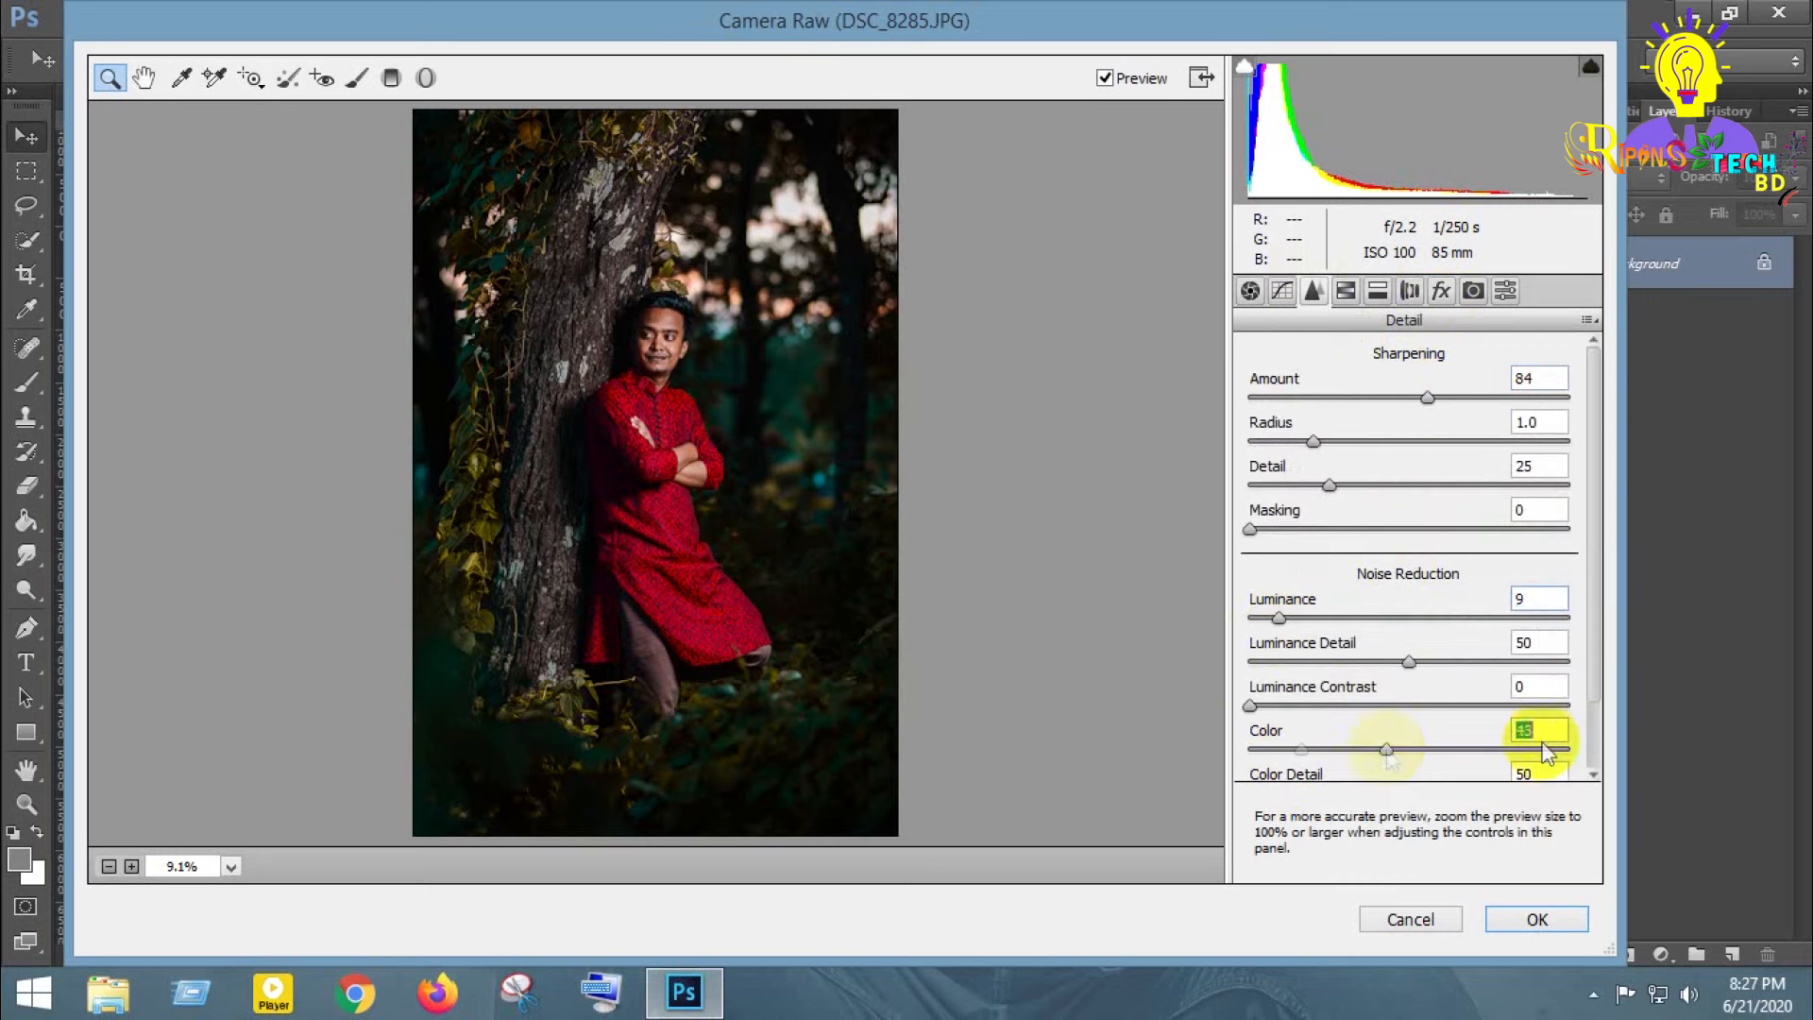
left_click(1507, 921)
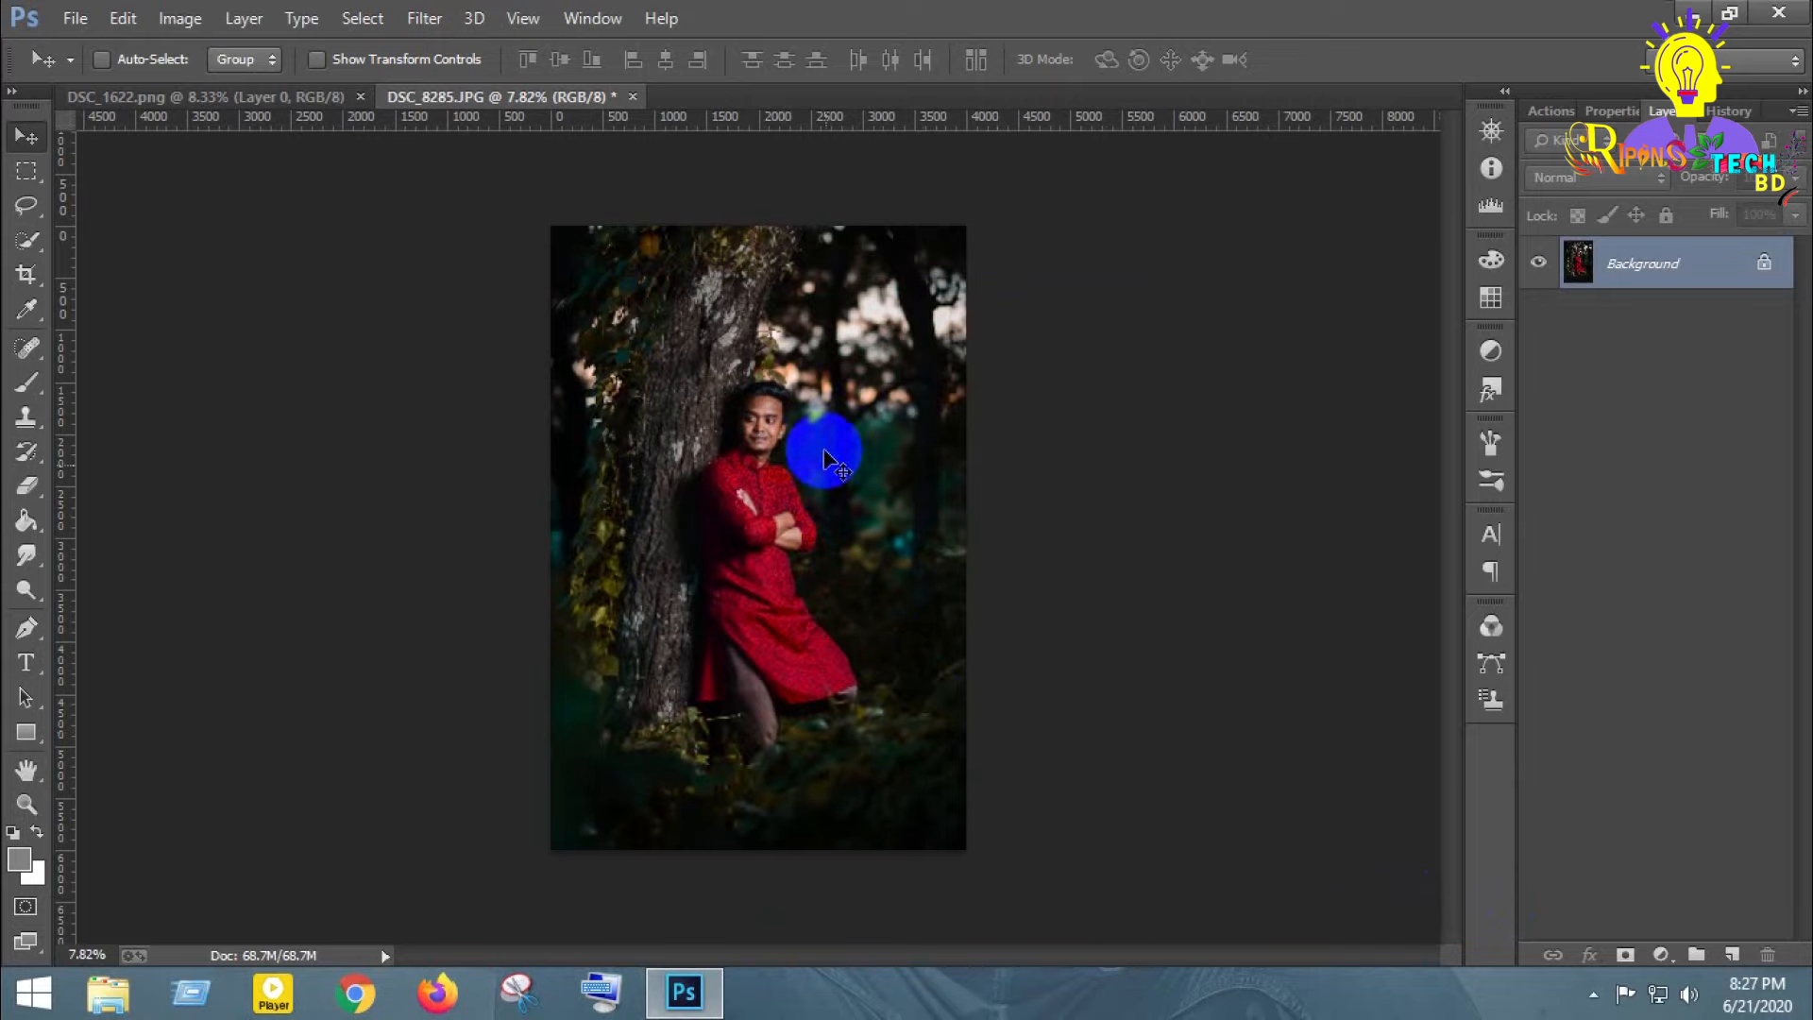
- Apply the Oil Paint filter to the photo with its existing brush and lighting settings
scroll(769, 416, "up", 6)
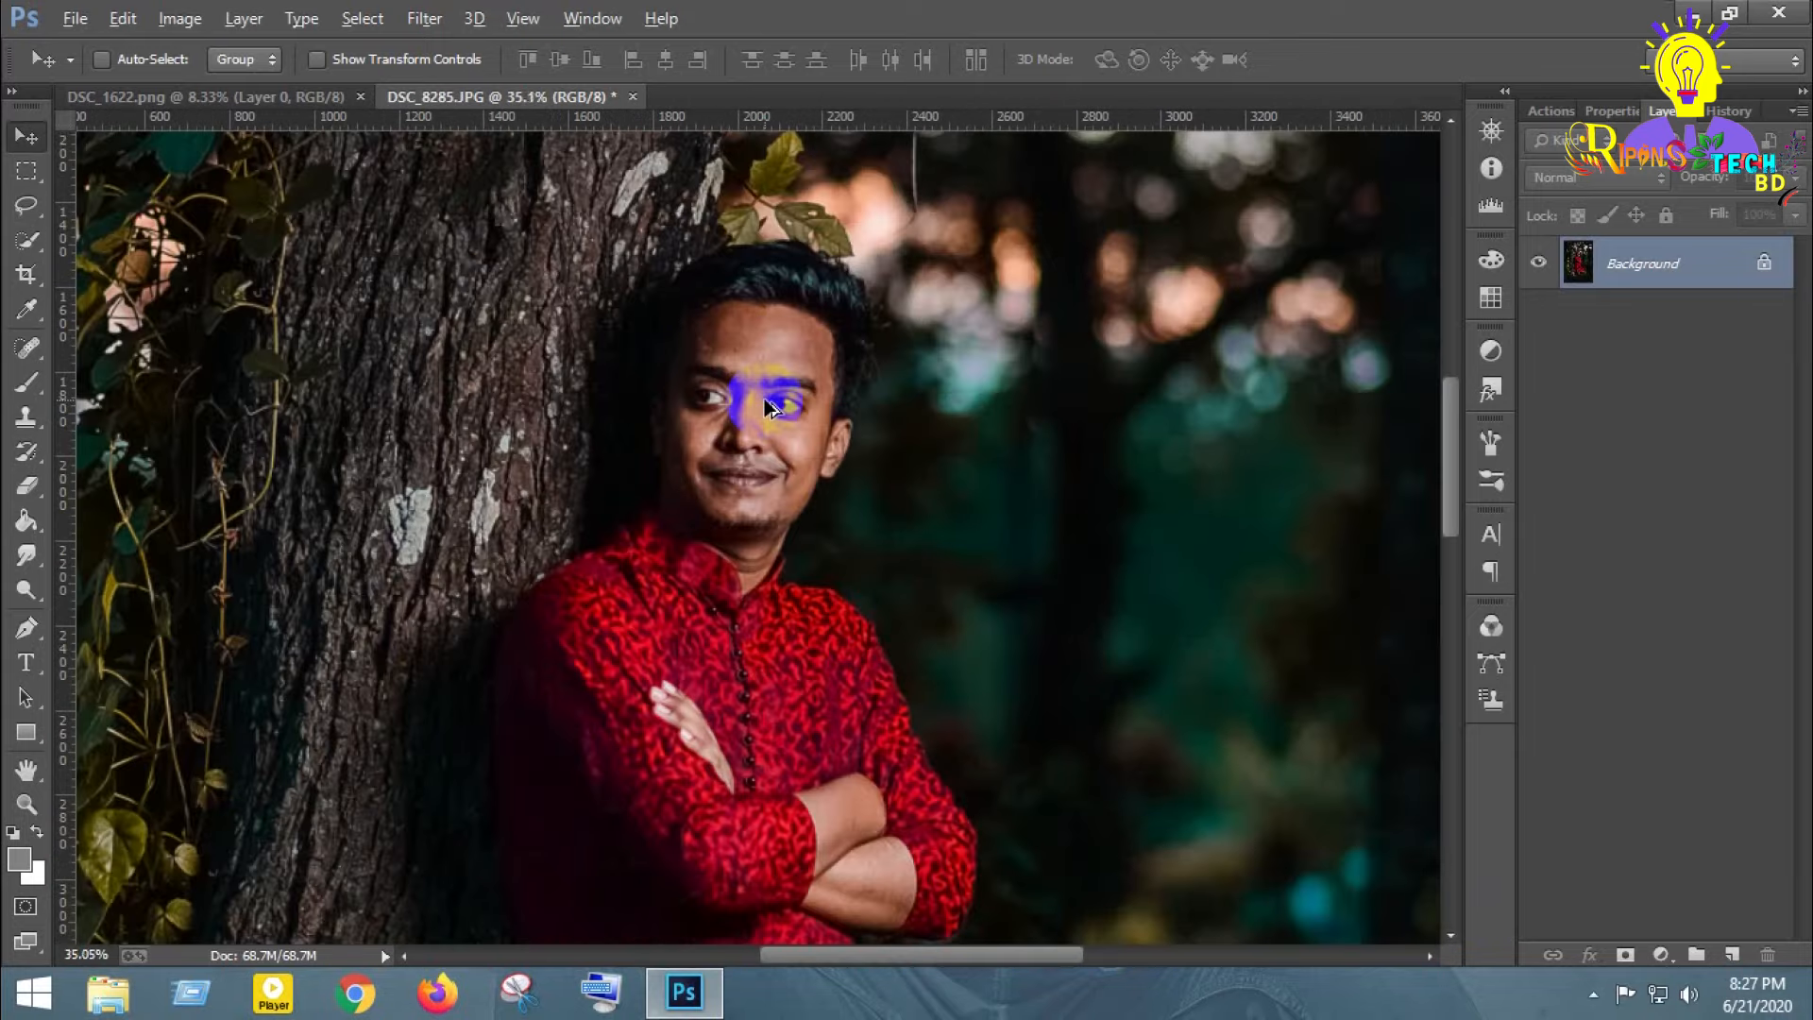
scroll(769, 408, "up", 2)
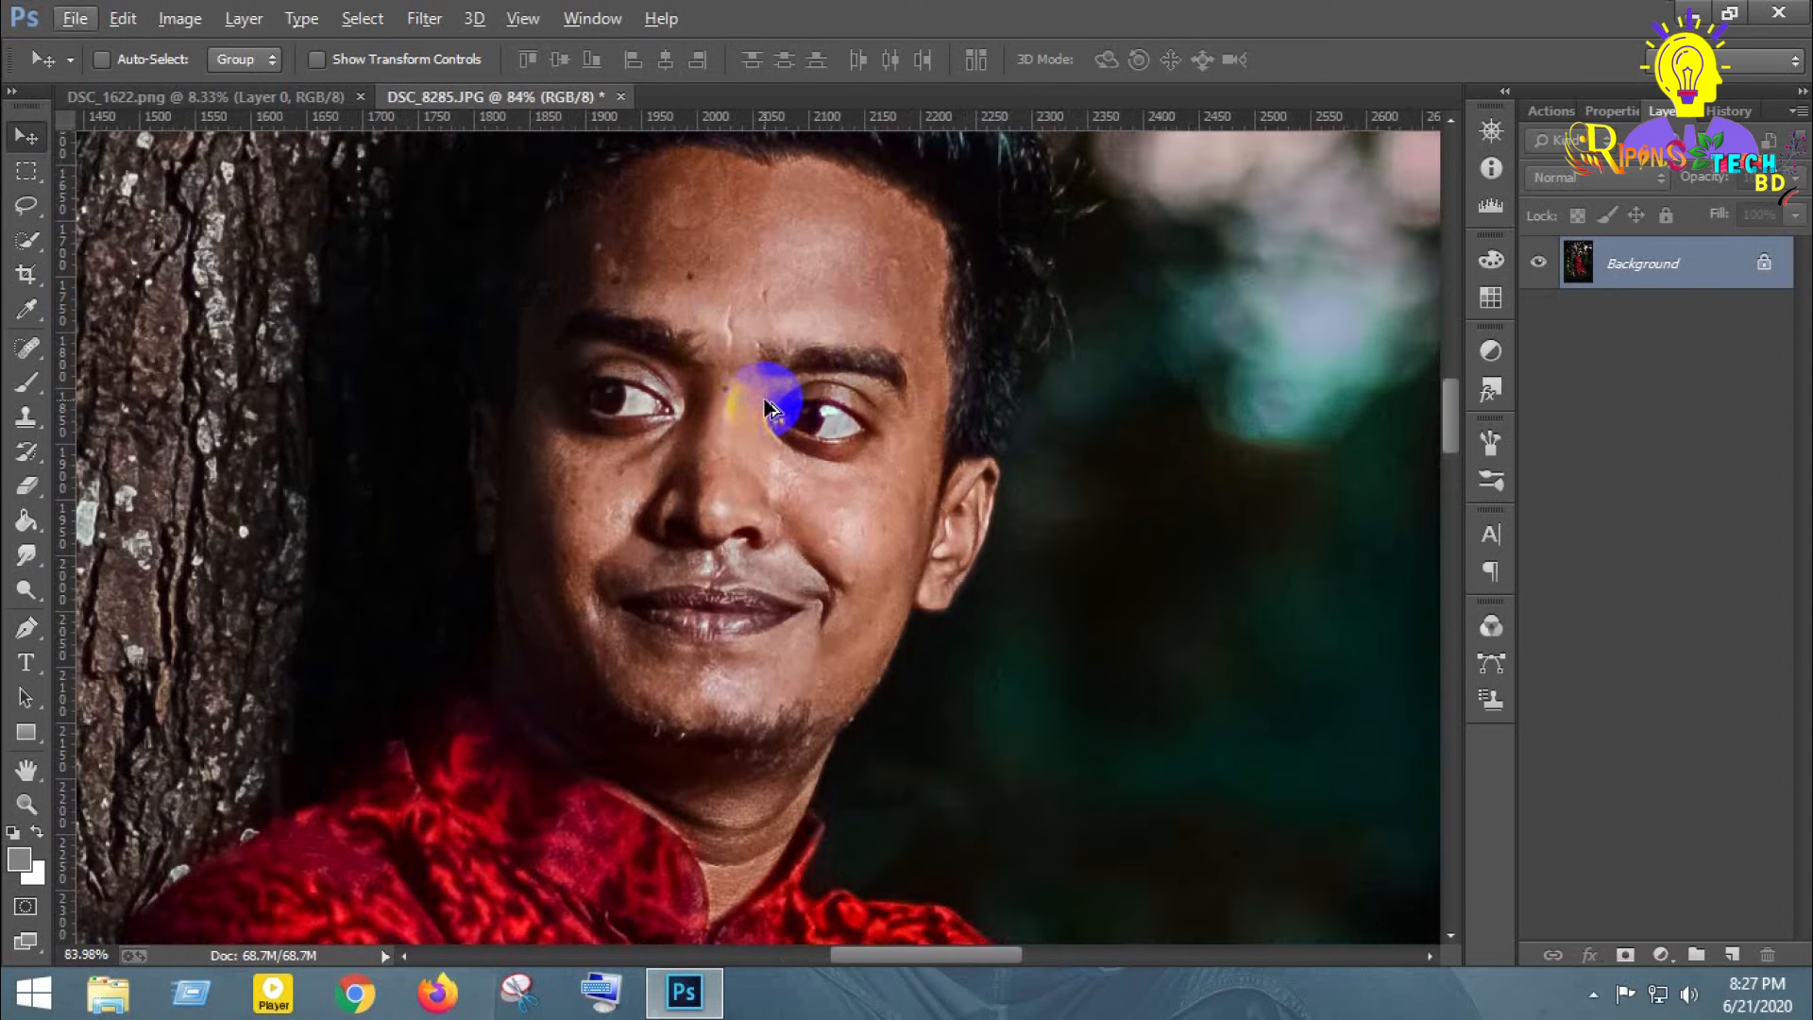
scroll(769, 408, "up", 1)
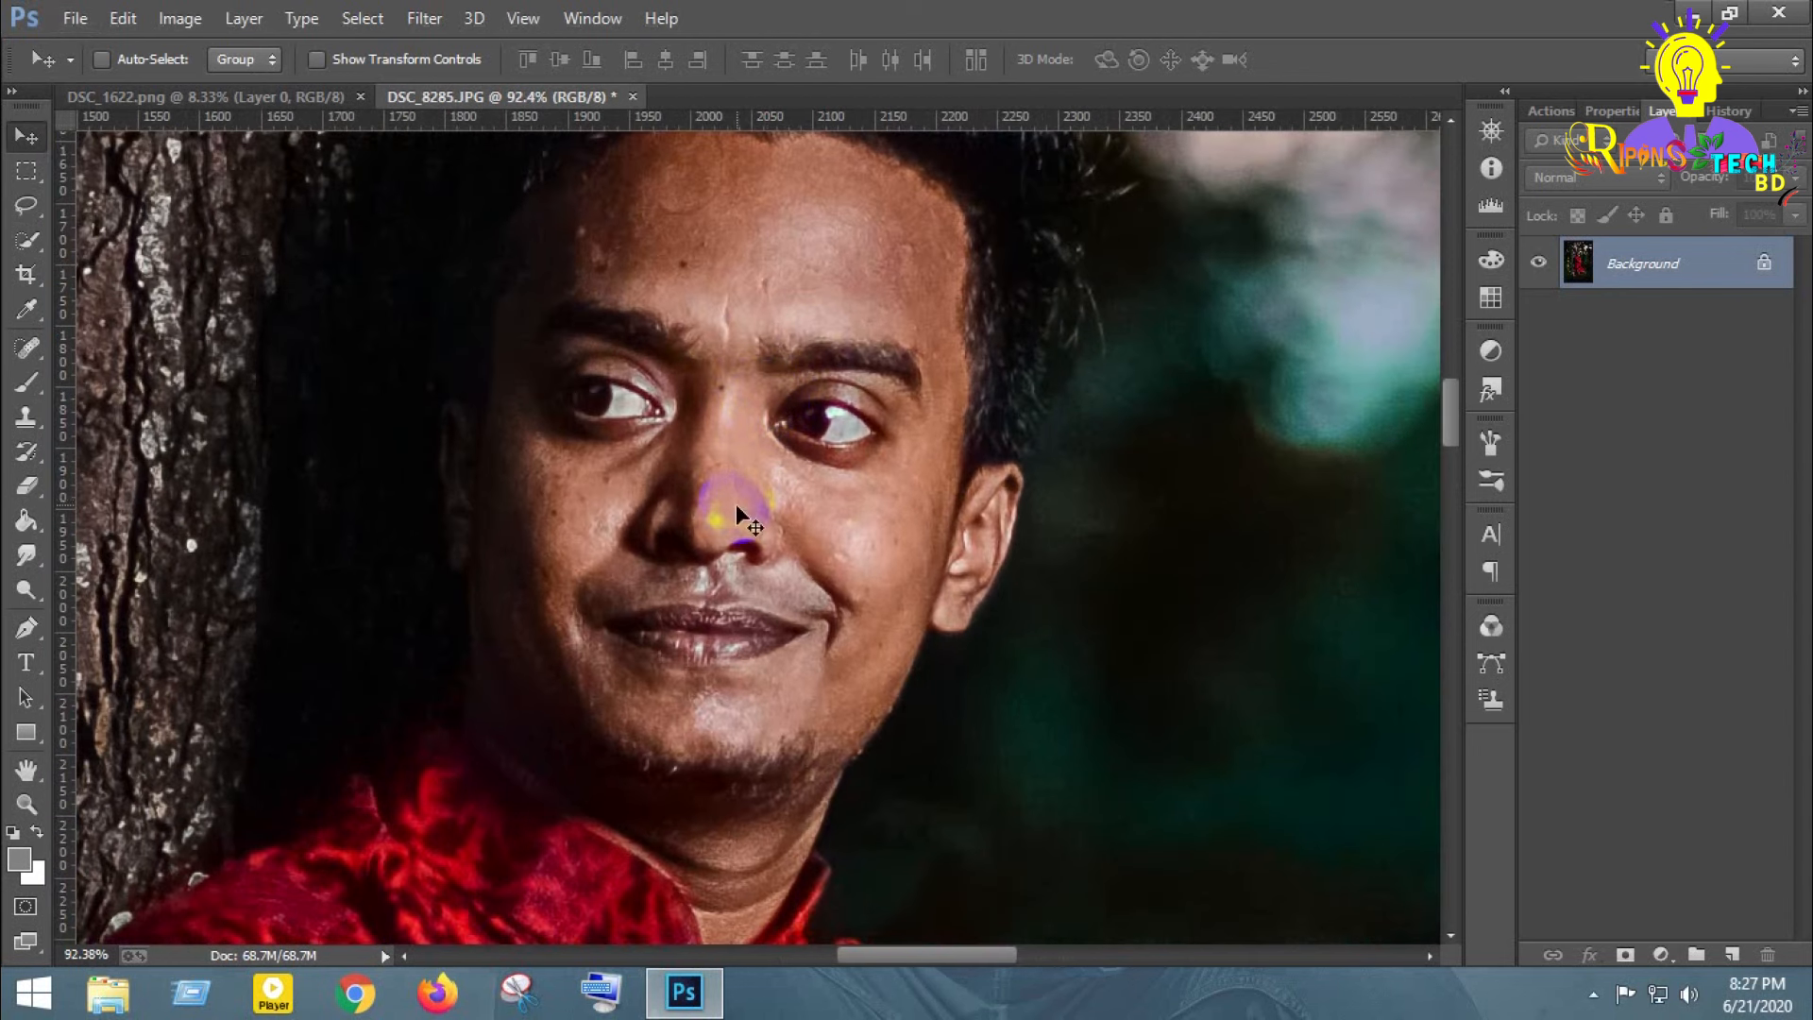
left_click(424, 18)
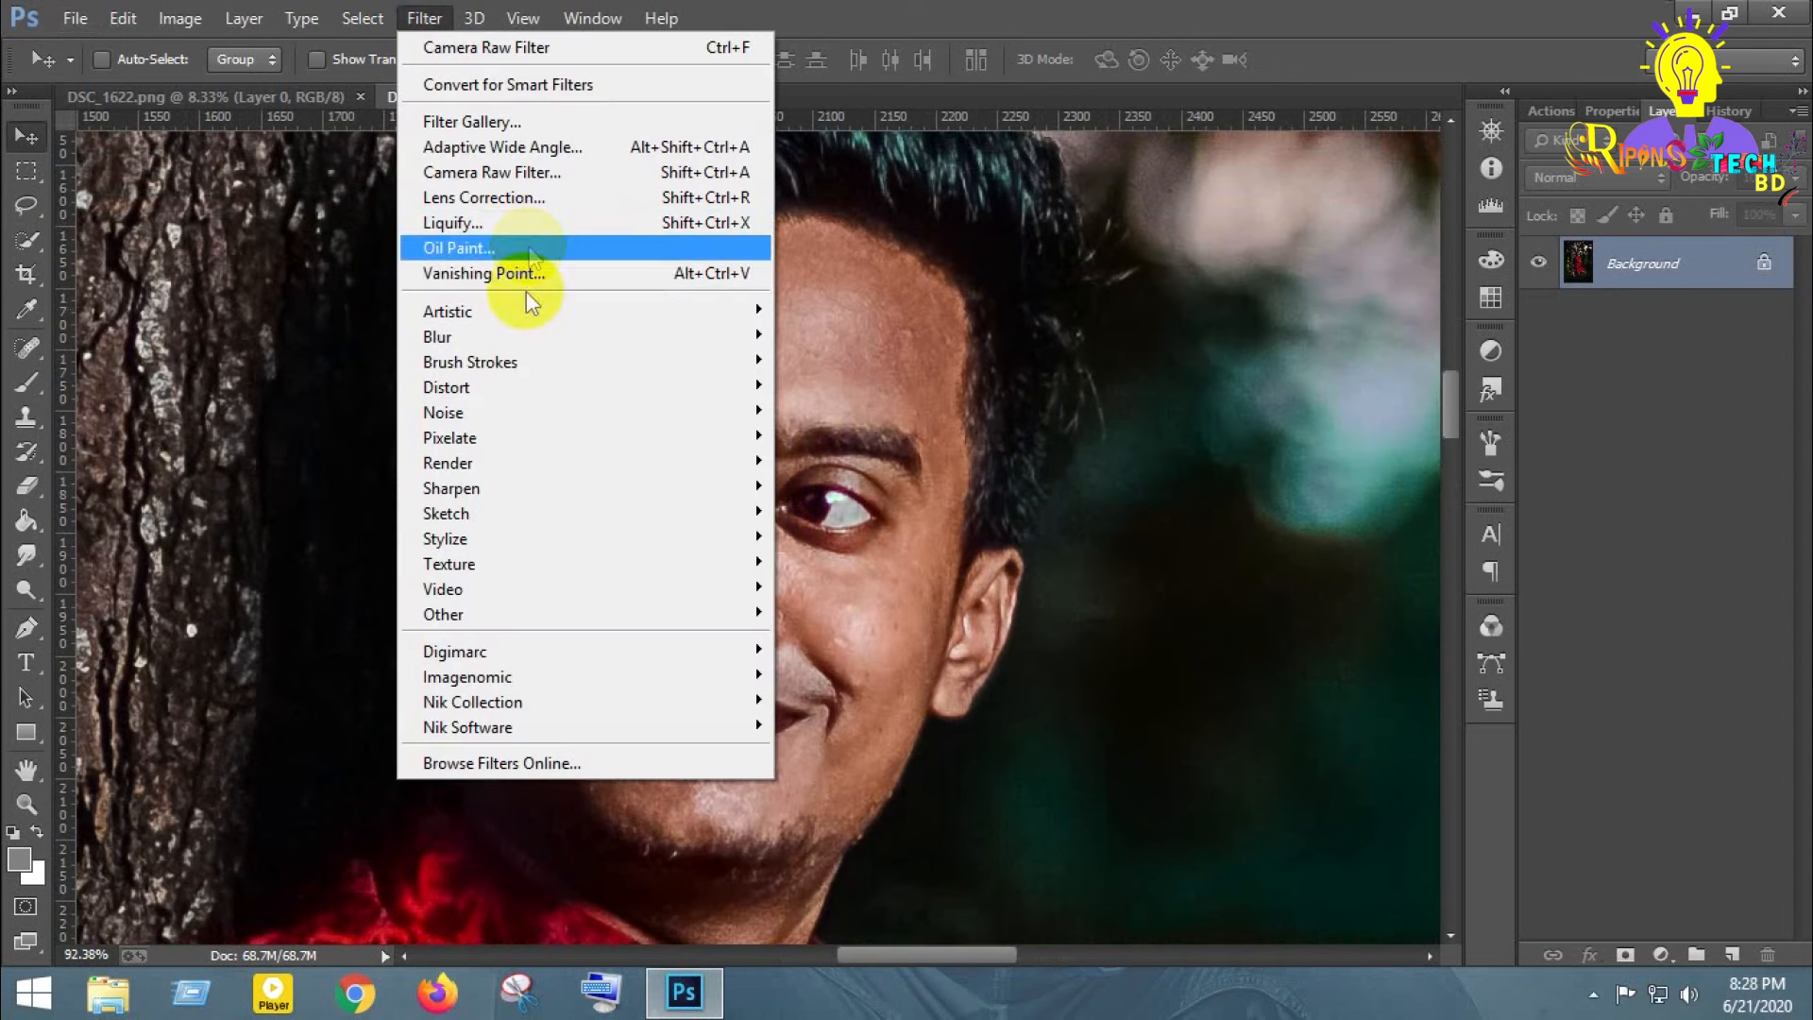
left_click(525, 246)
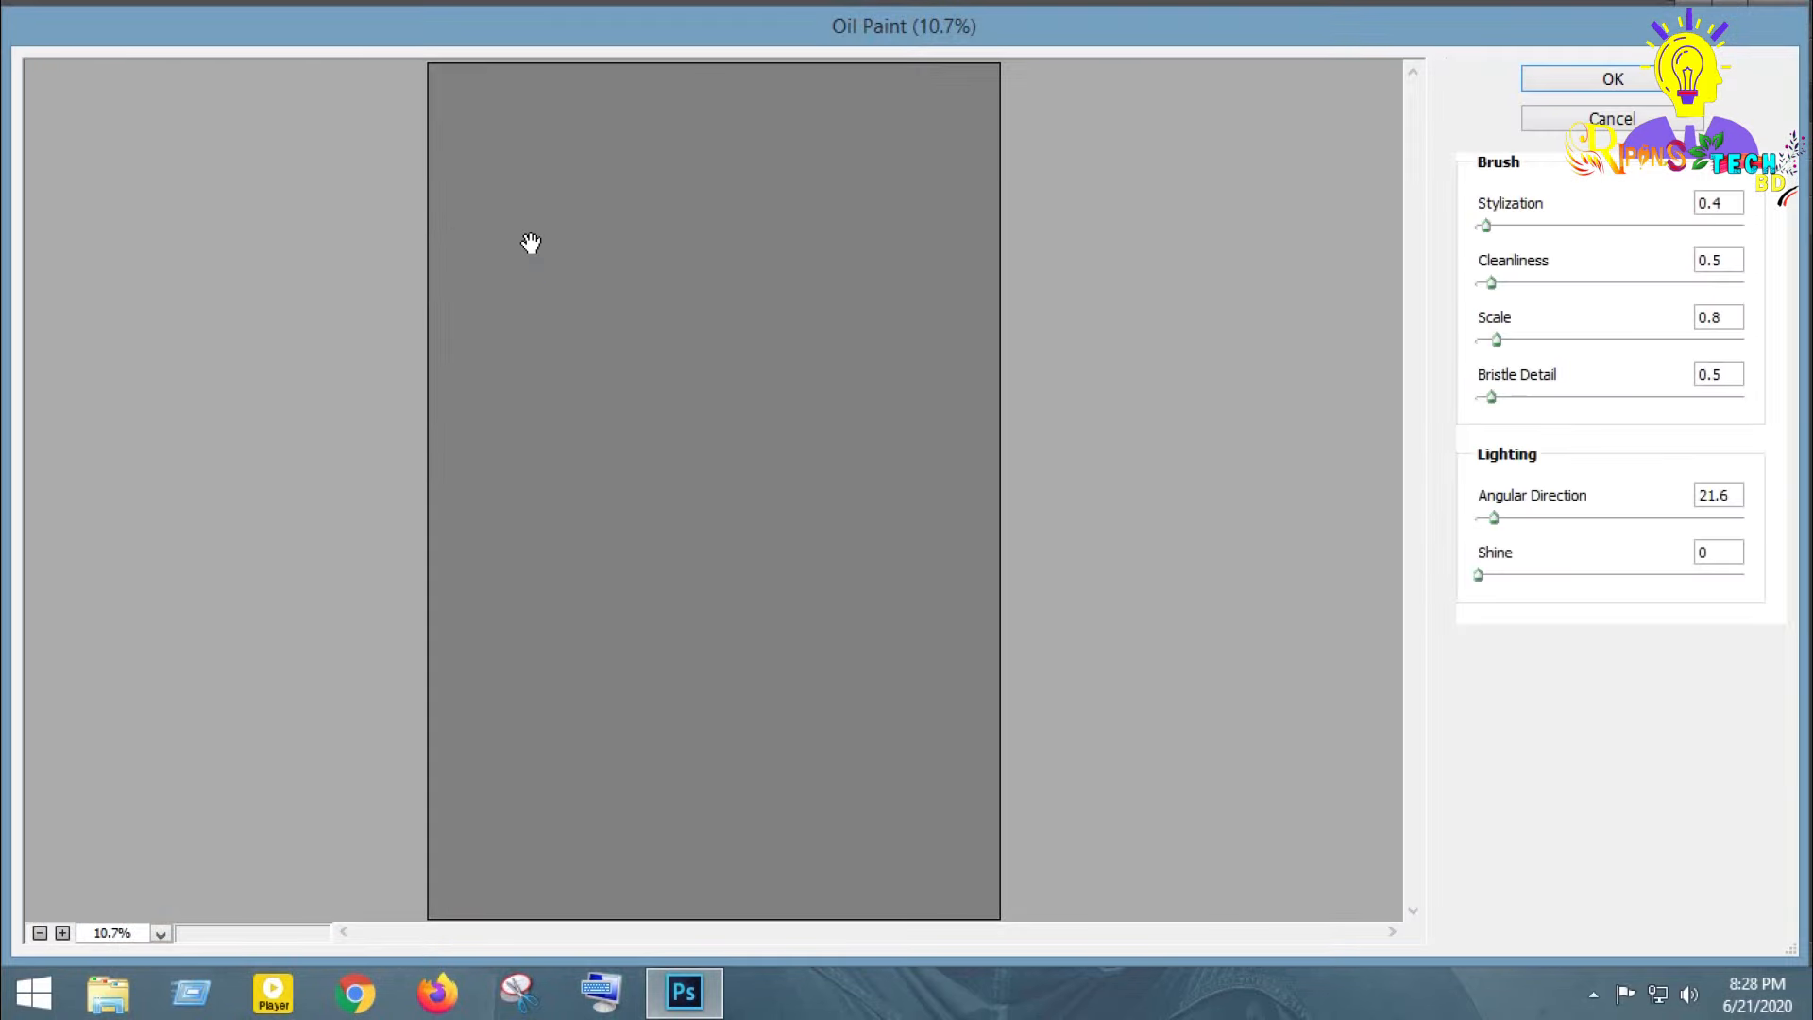
left_click(531, 244)
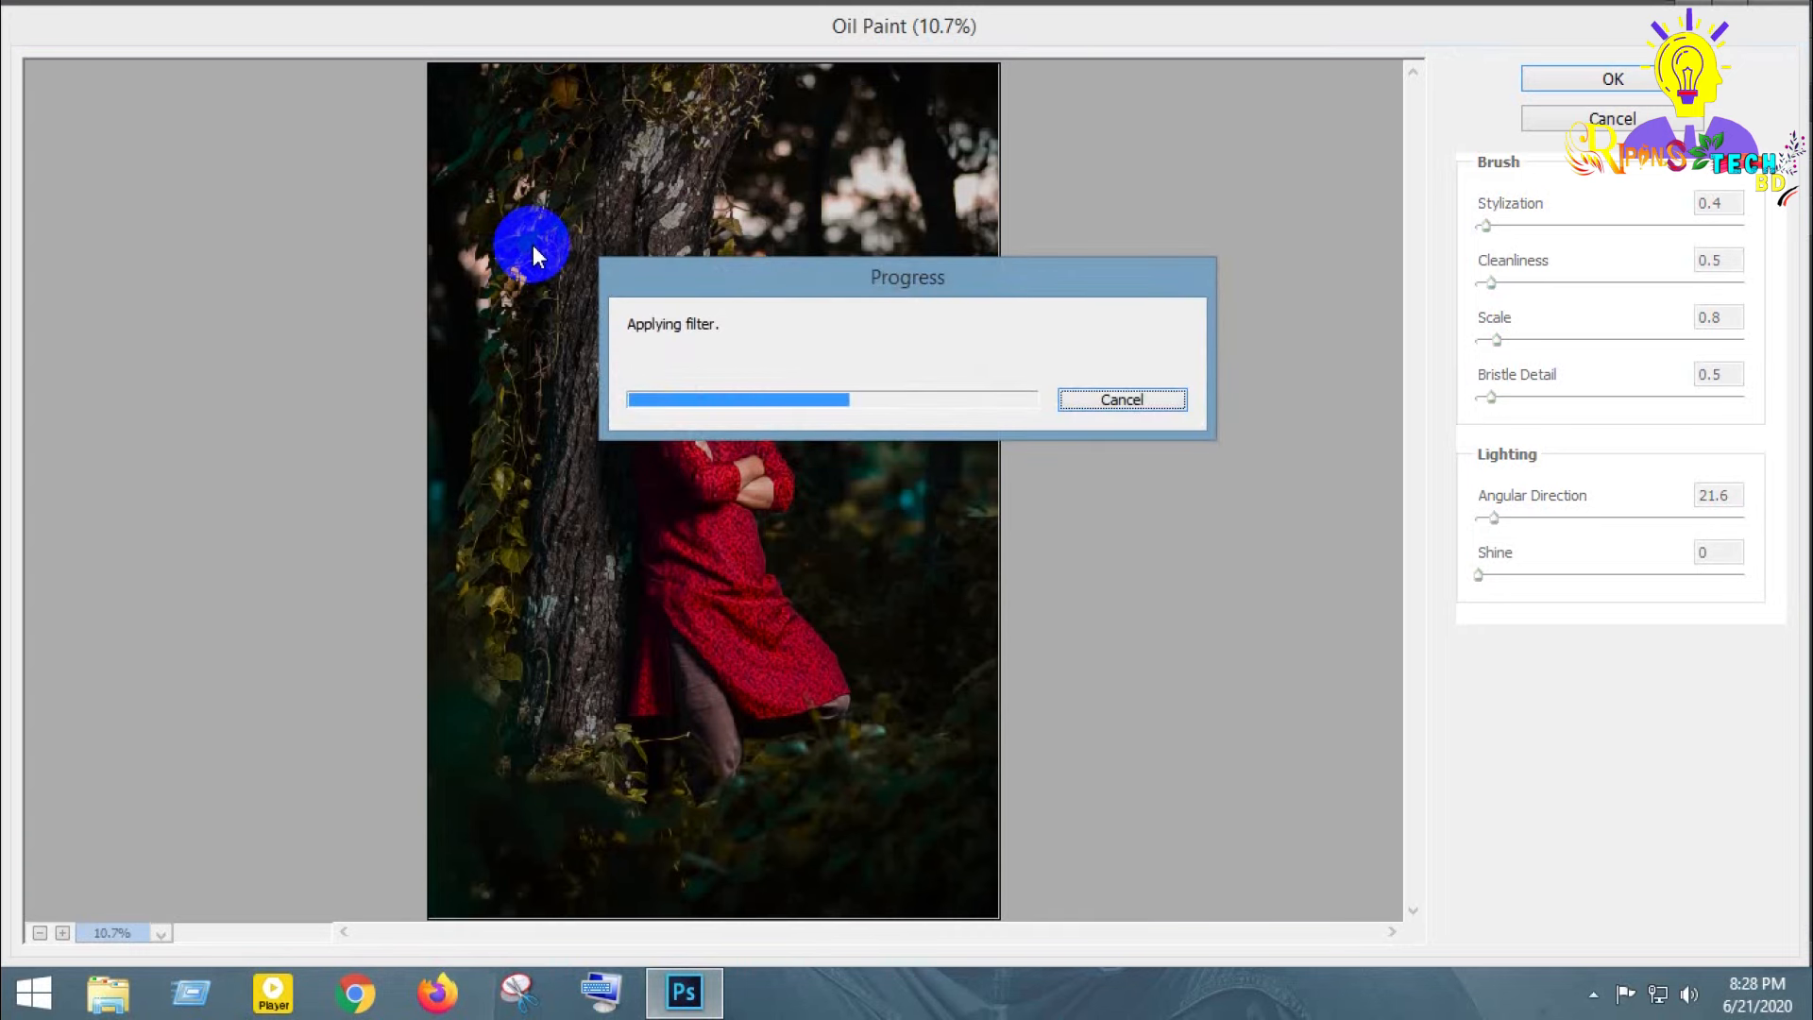
key("Return")
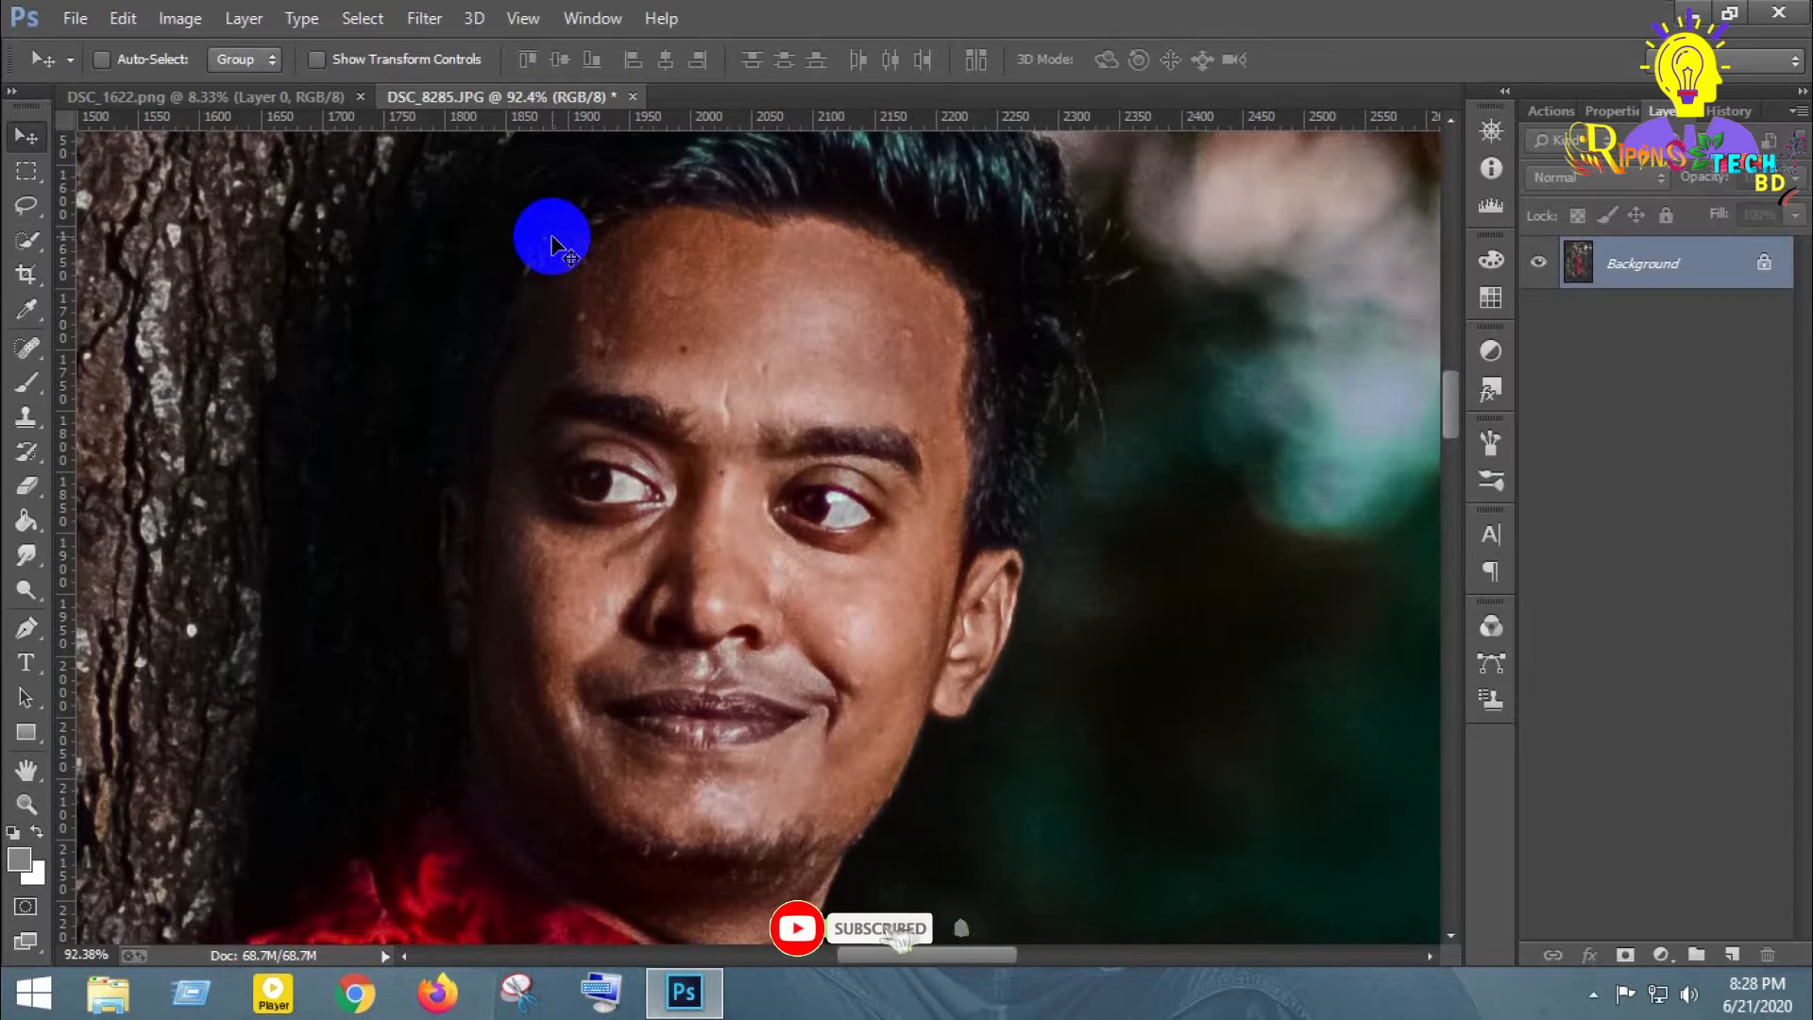
- Smooth the skin of the man's forehead and temple using the Smudge tool at 11% strength and brush size 150
mouse_move(595, 469)
left_mouse_down()
mouse_move(821, 463)
mouse_move(661, 470)
left_mouse_up()
left_click(26, 554)
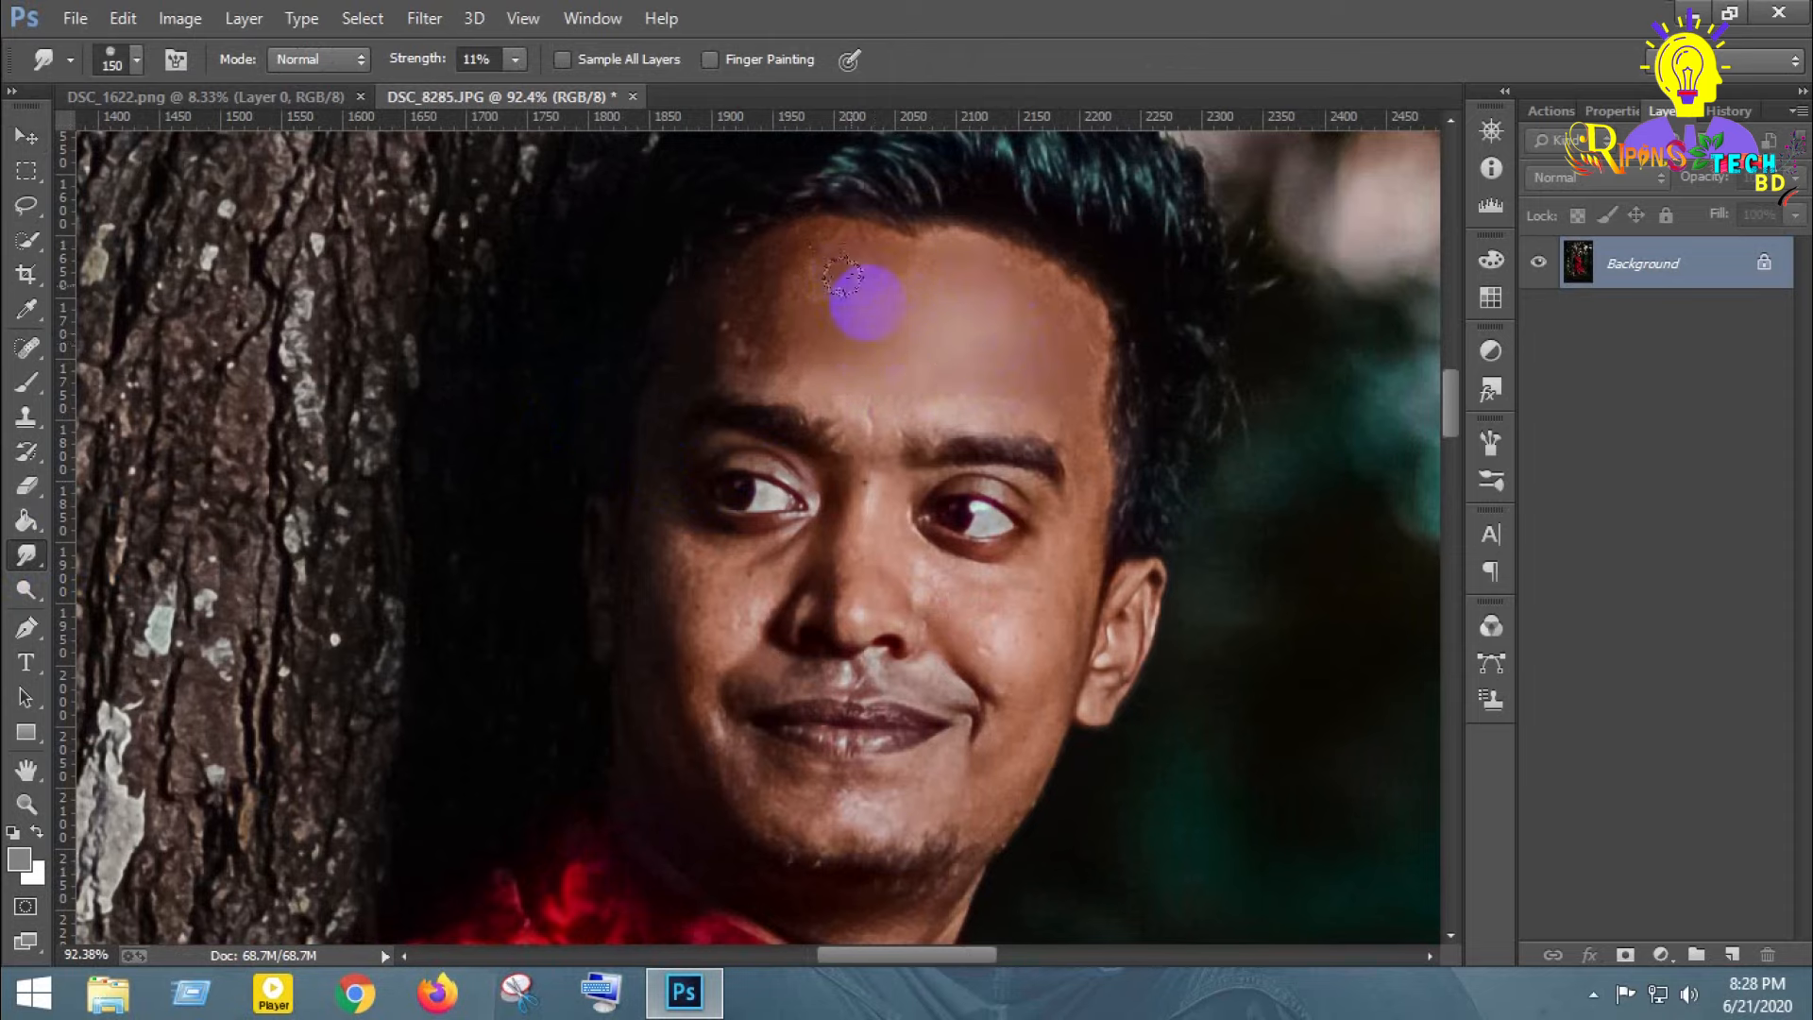
mouse_move(859, 250)
left_mouse_down()
mouse_move(798, 274)
mouse_move(834, 288)
mouse_move(737, 312)
mouse_move(740, 340)
mouse_move(763, 358)
mouse_move(911, 276)
left_mouse_up()
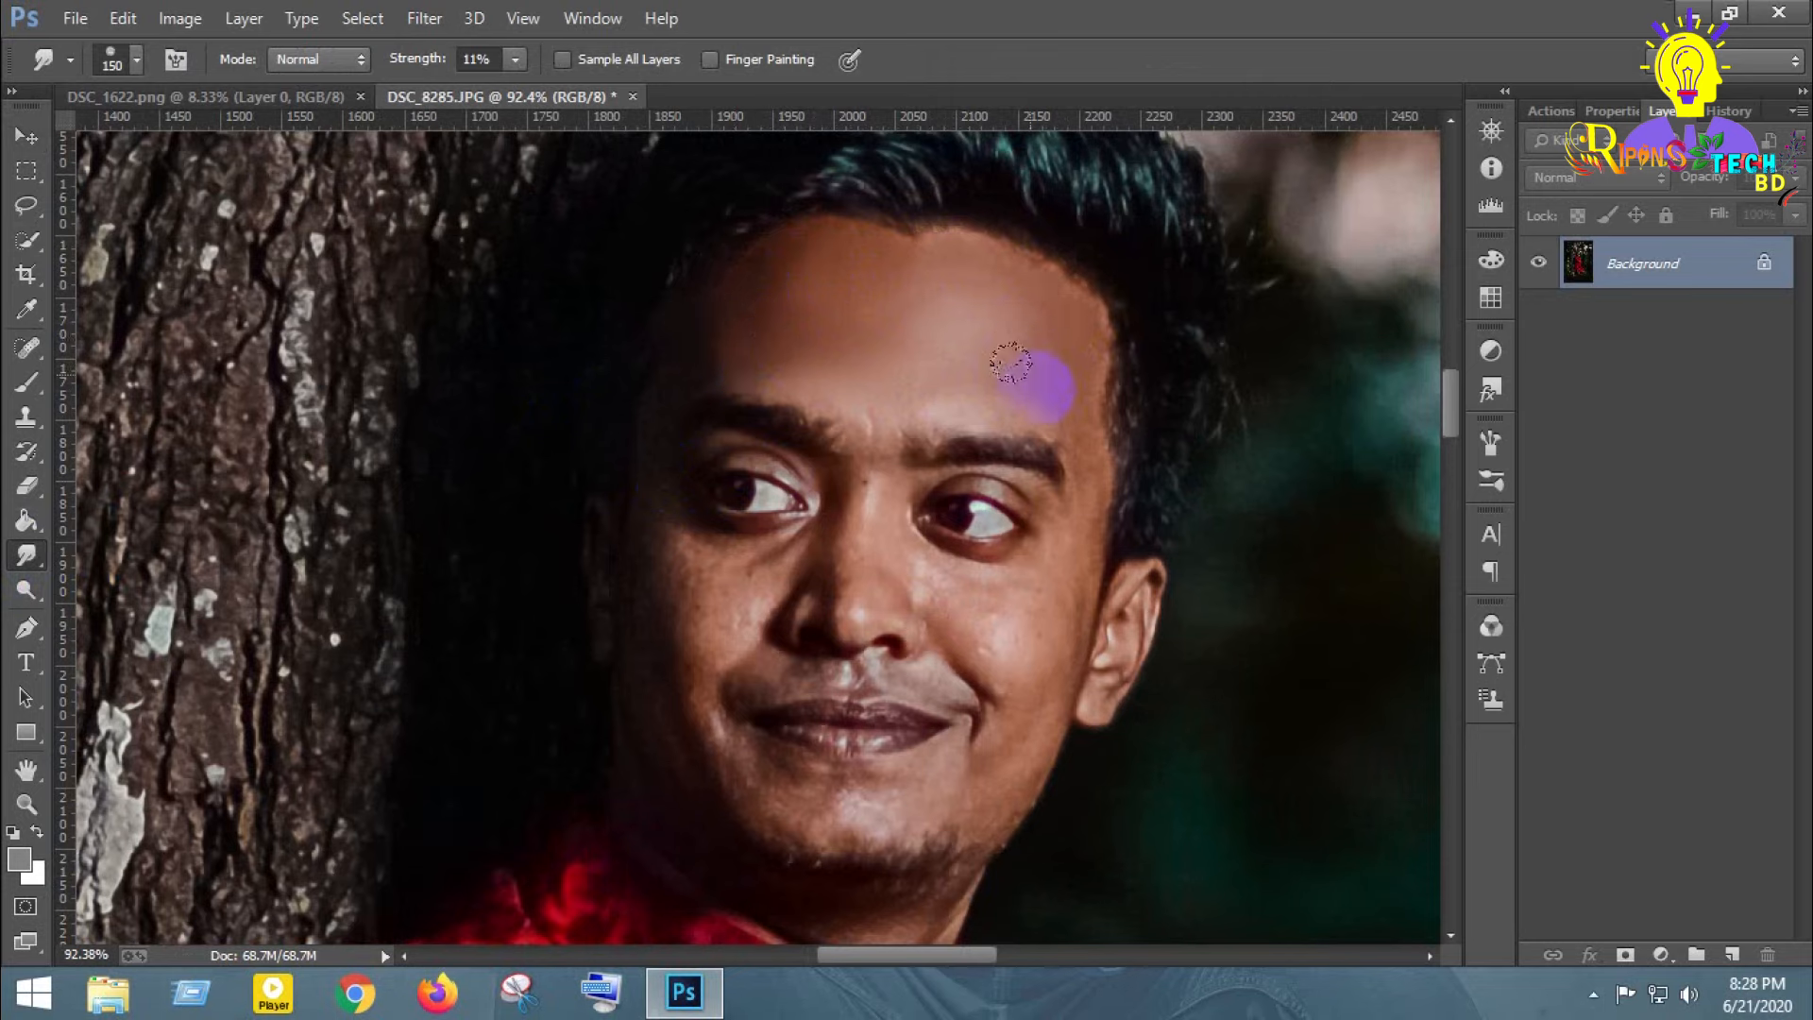
mouse_move(1043, 388)
left_mouse_down()
mouse_move(1078, 438)
mouse_move(1063, 412)
mouse_move(1004, 401)
mouse_move(1079, 464)
mouse_move(1058, 553)
mouse_move(1086, 457)
mouse_move(1070, 405)
mouse_move(1075, 521)
mouse_move(1074, 446)
mouse_move(1074, 510)
left_mouse_up()
- Smudge the under-eye area and the cheek beside the visible ear smooth, using brush size 70 and 50
scroll(1074, 510, "down", 3)
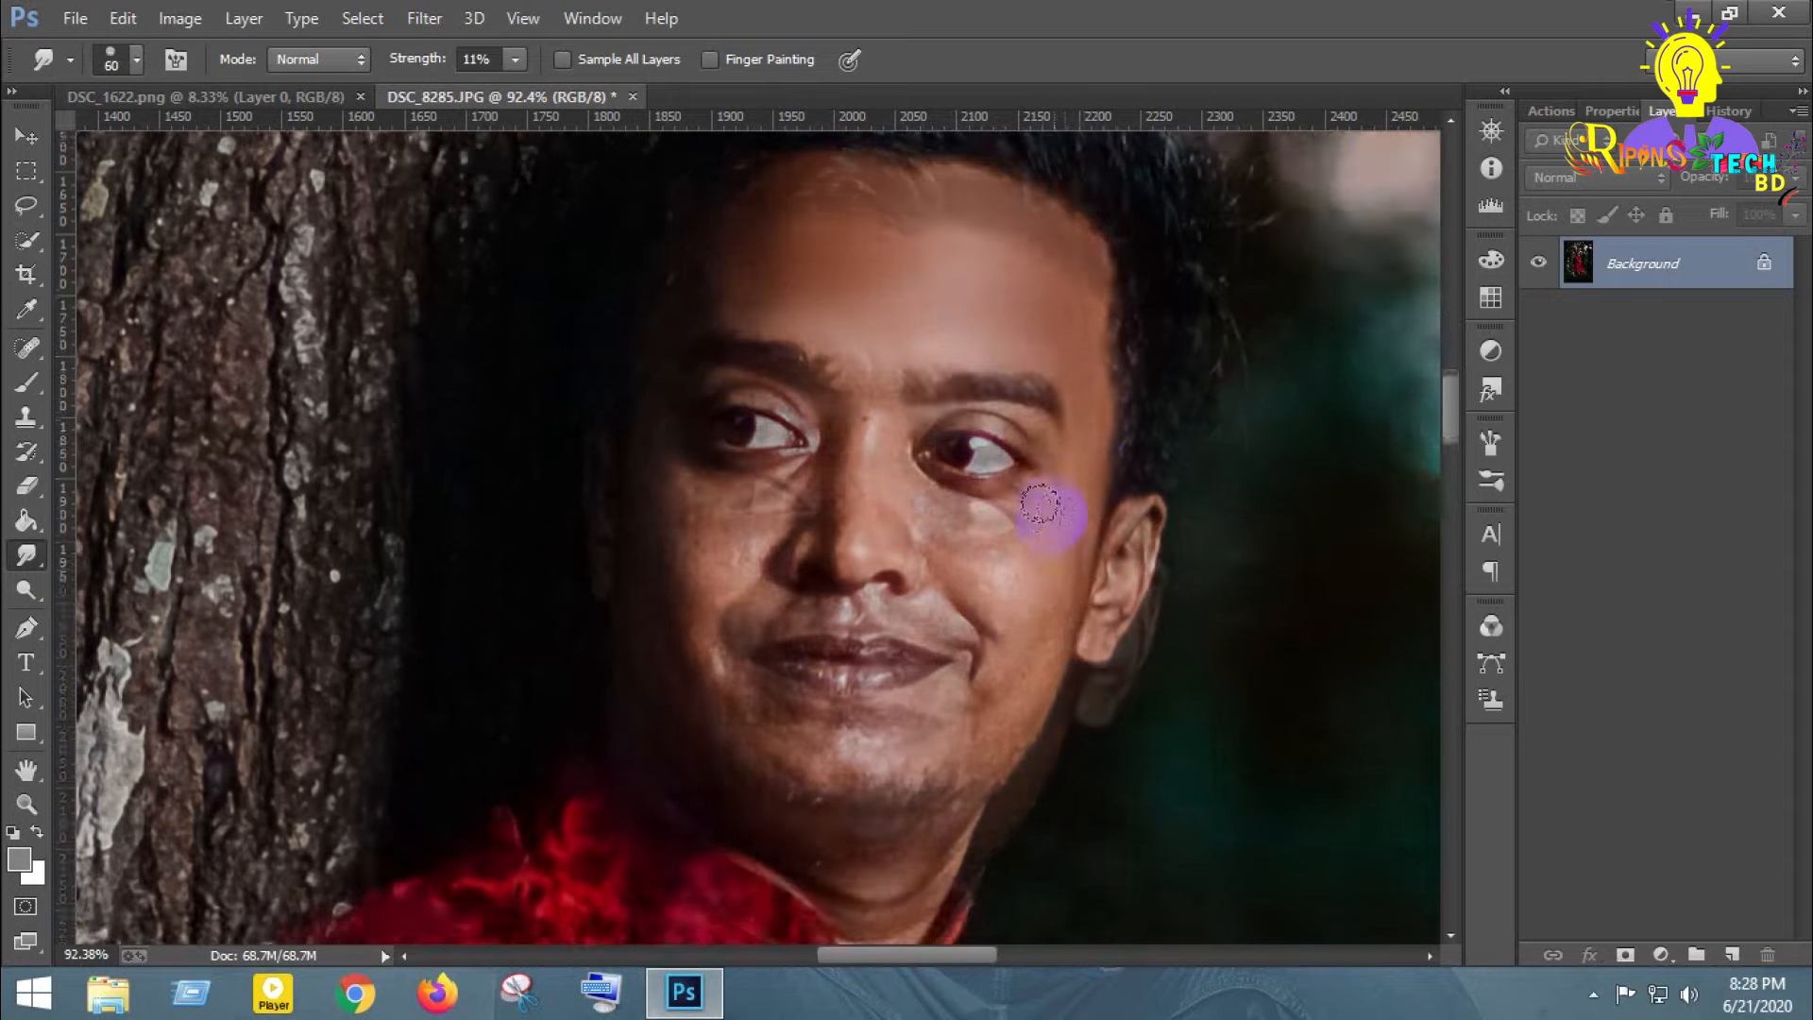
key("bracketright")
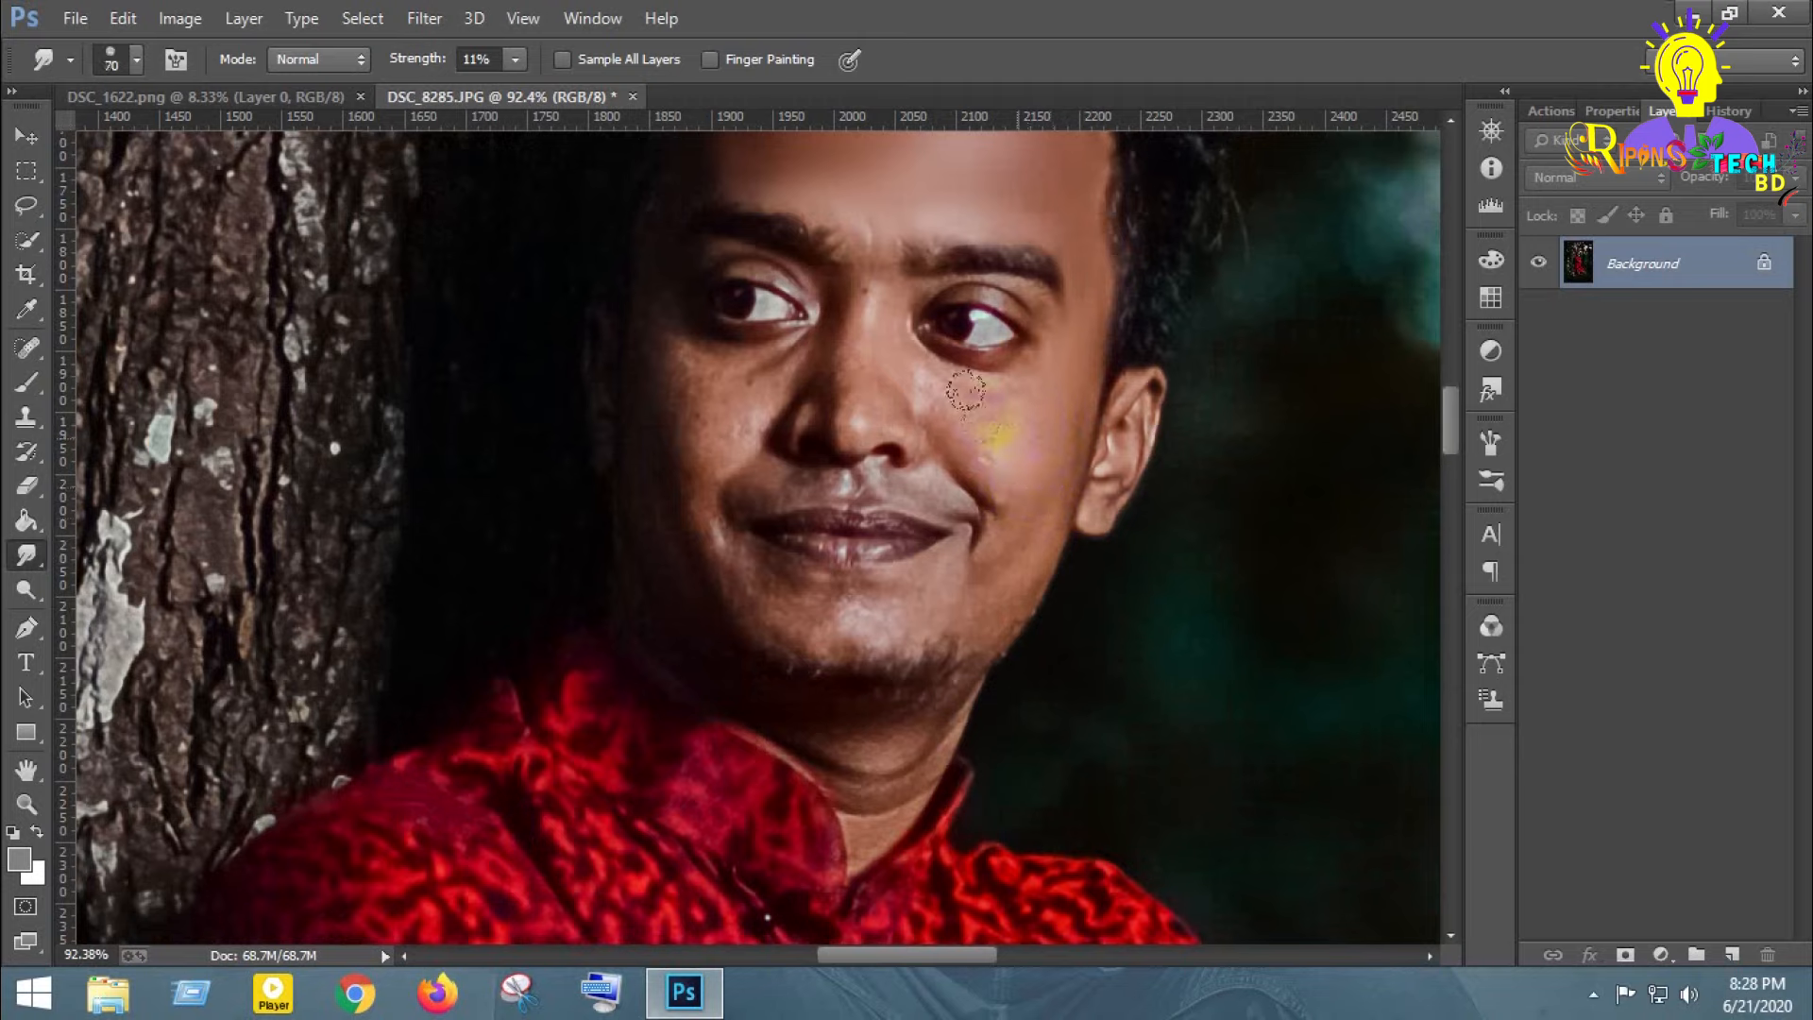
left_click_drag(928, 375, 948, 418)
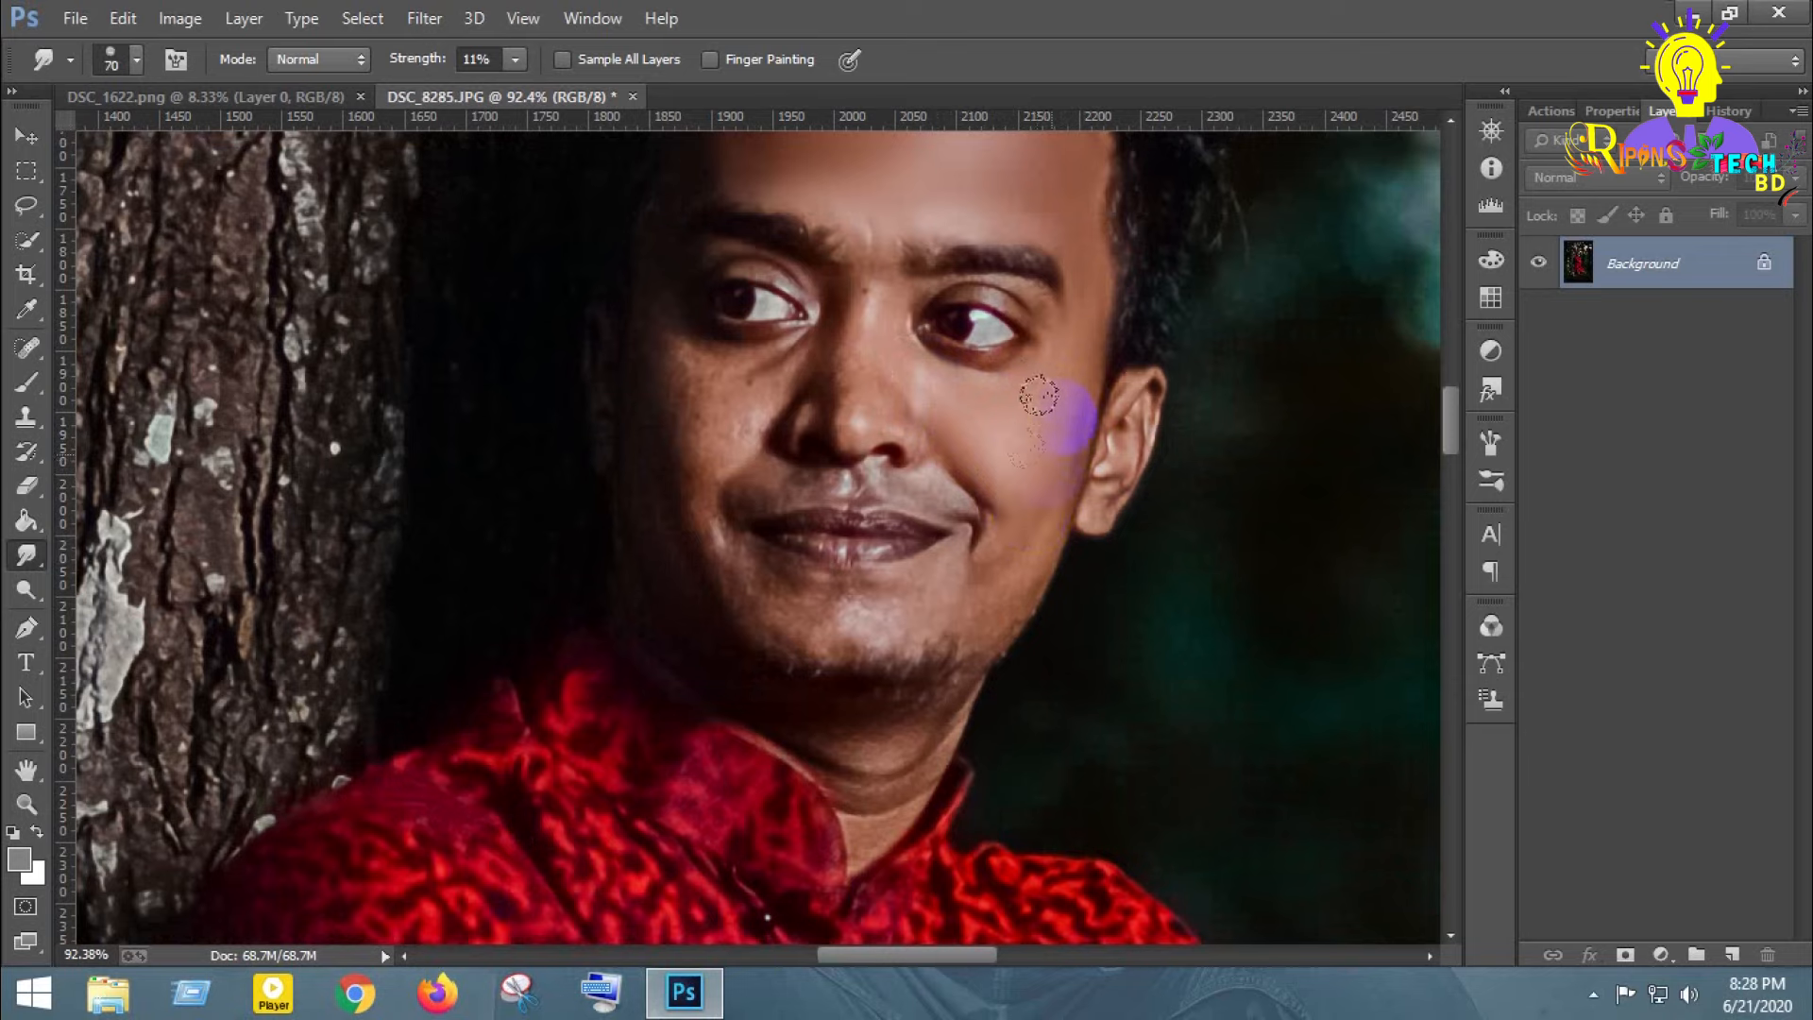
key("bracketleft")
mouse_move(1035, 465)
left_mouse_down()
mouse_move(1069, 428)
mouse_move(1086, 295)
mouse_move(1069, 251)
mouse_move(1054, 428)
left_mouse_up()
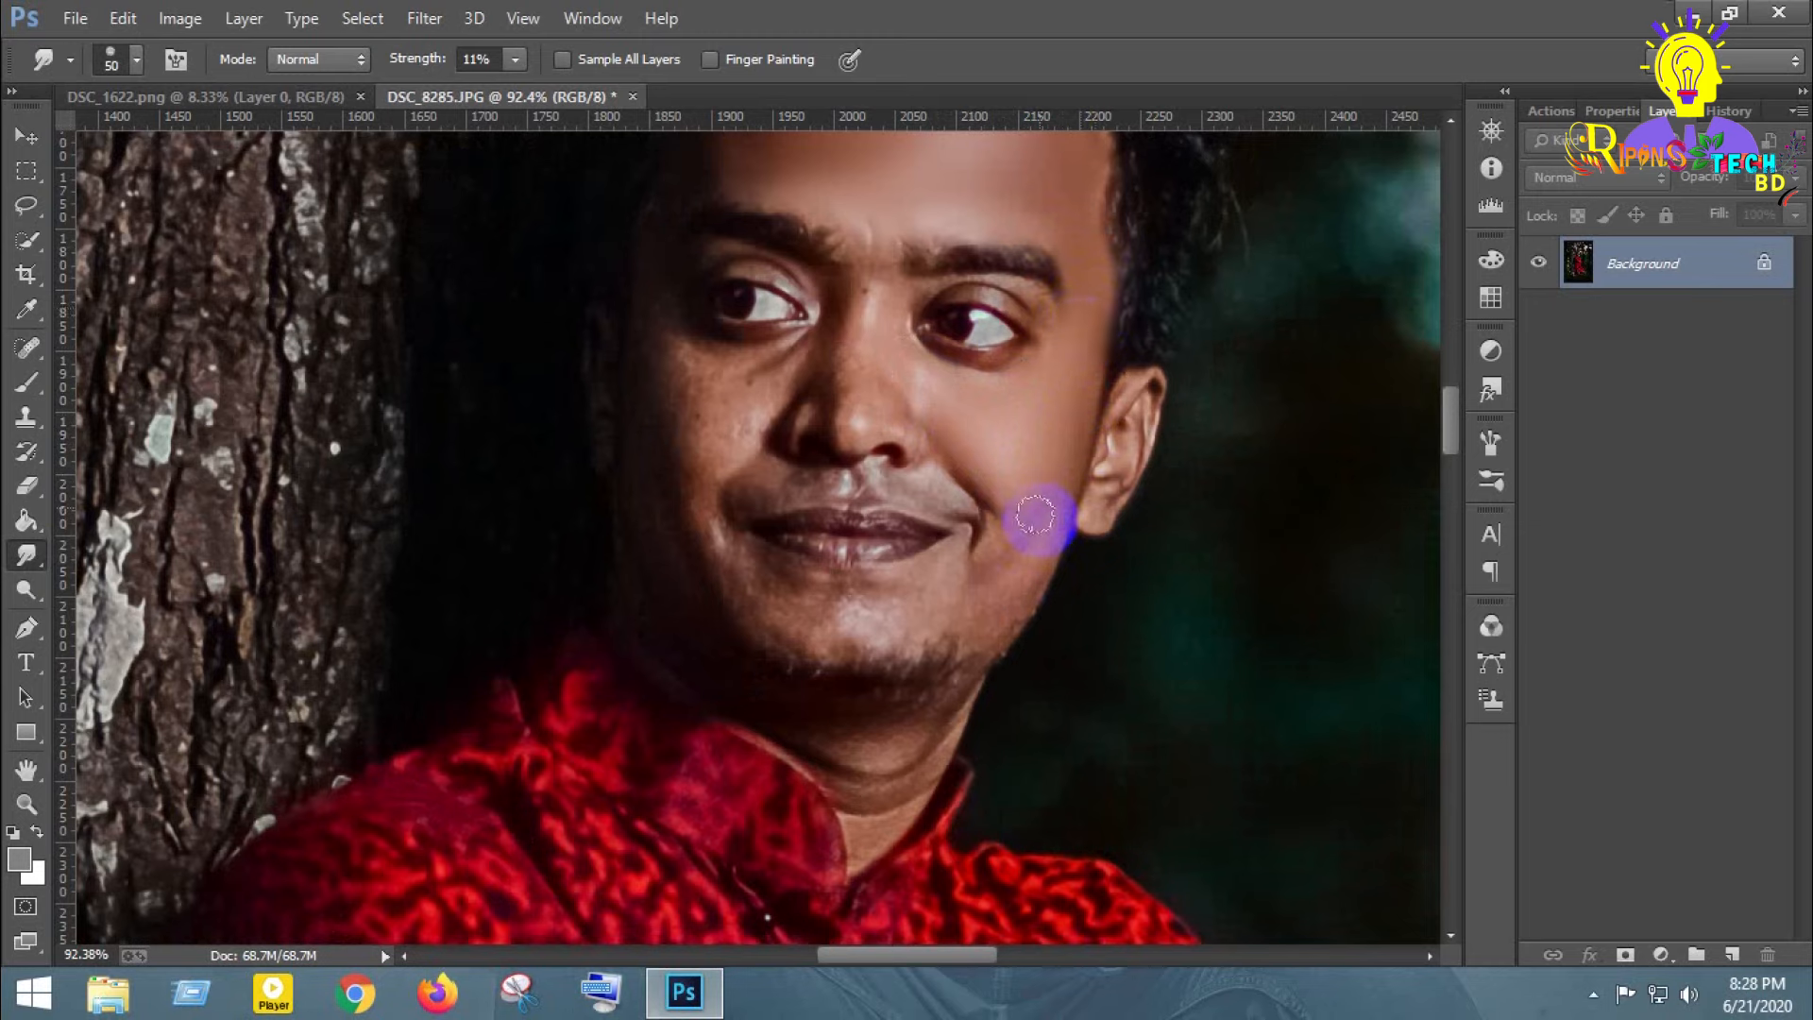
- Smudge the jaw, chin and mouth-corner skin on the visible ear's side smooth with brush size 50
mouse_move(1036, 555)
left_mouse_down()
mouse_move(997, 609)
mouse_move(1012, 585)
mouse_move(952, 607)
left_mouse_up()
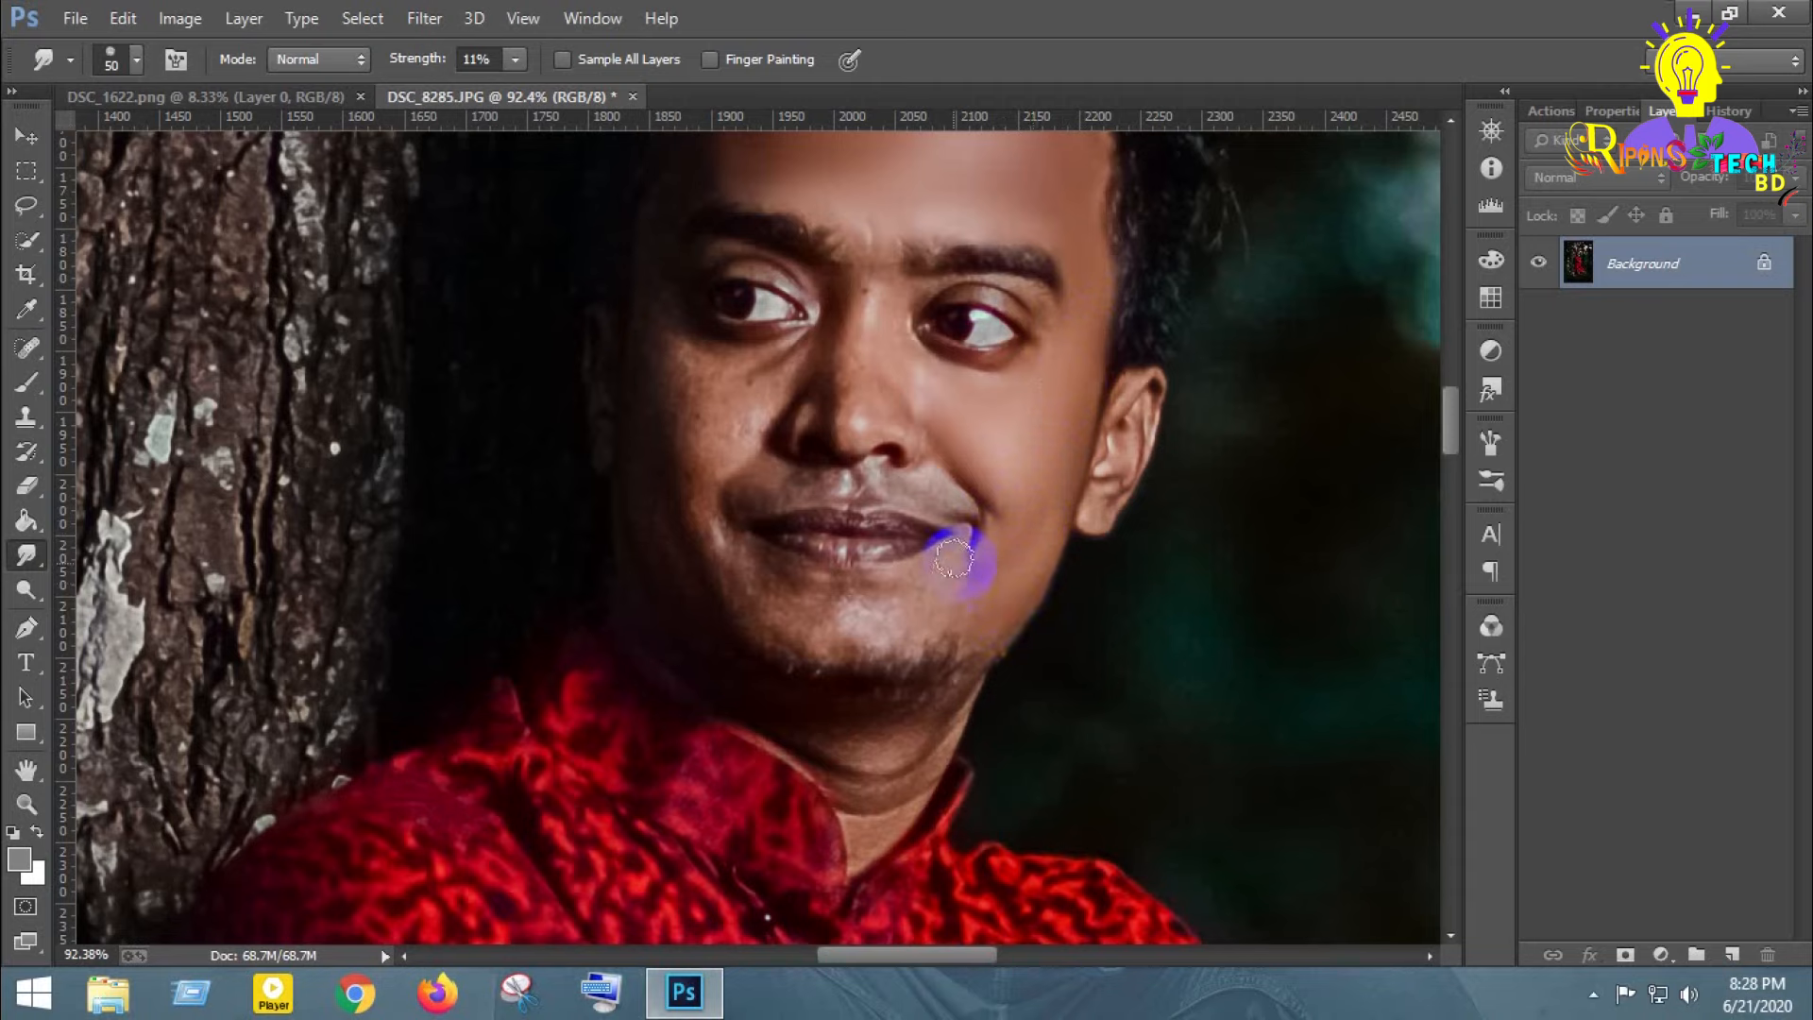
left_click_drag(968, 620, 869, 609)
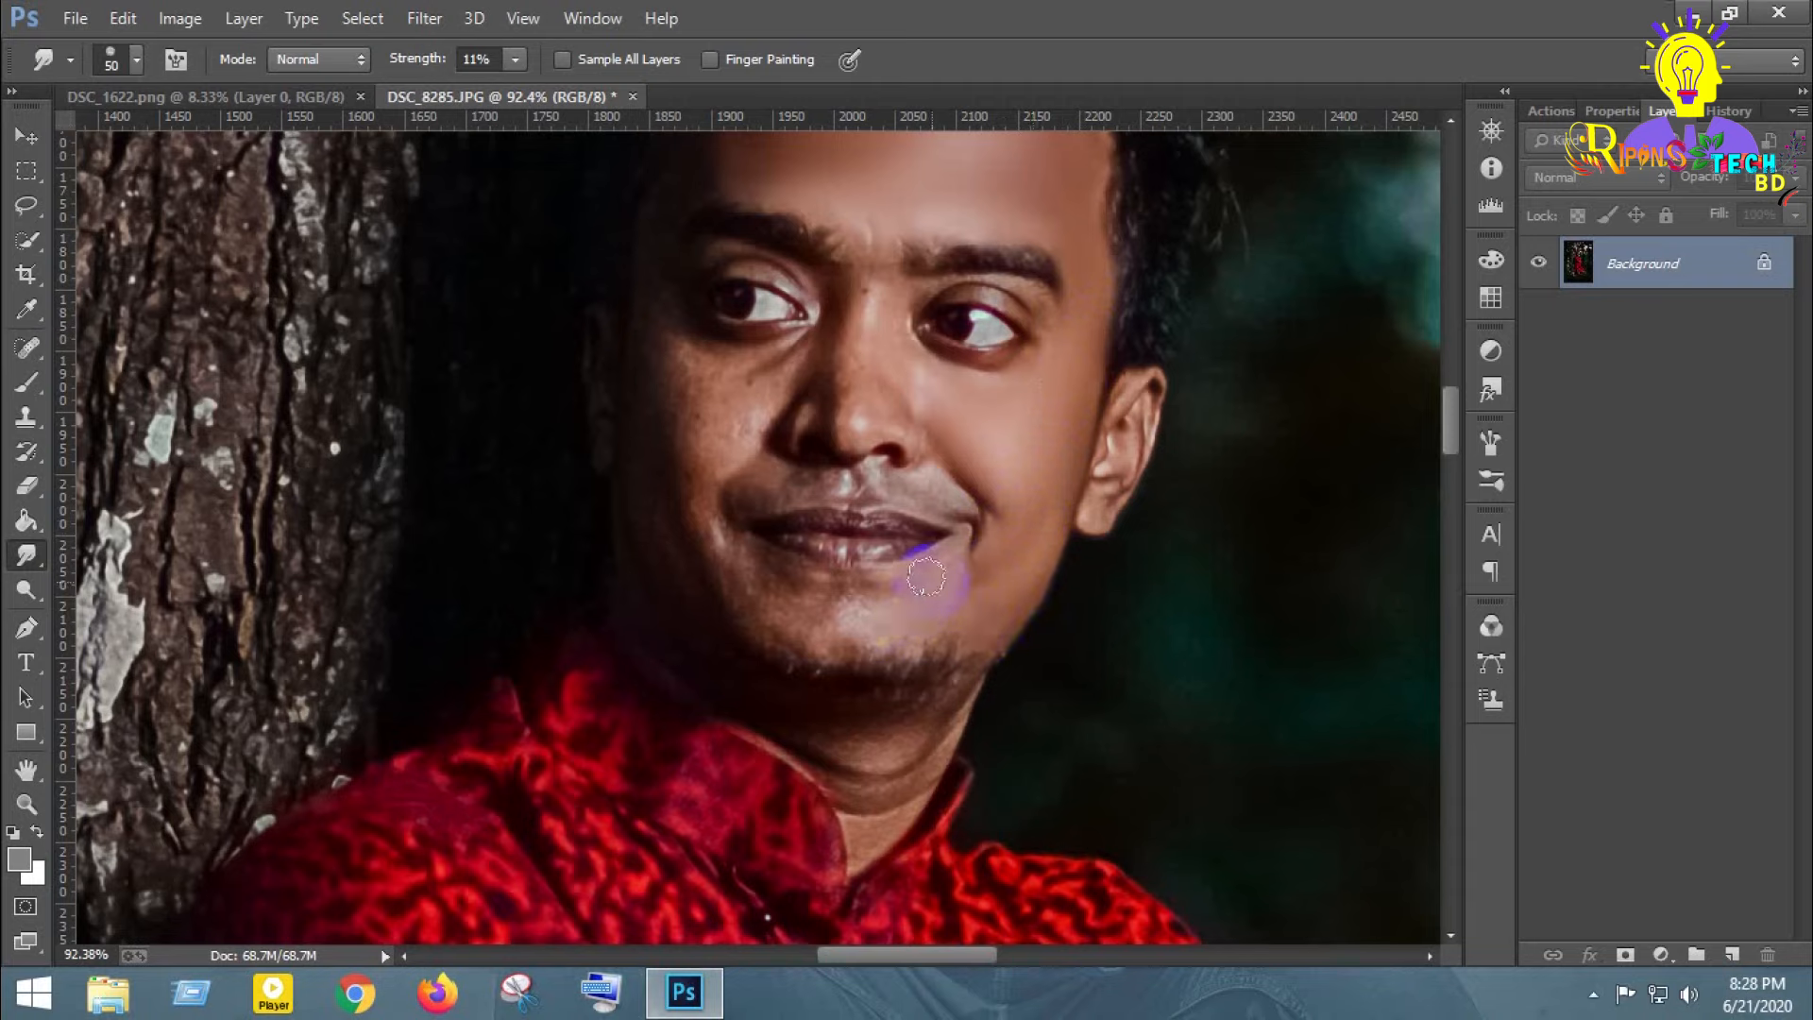
left_click_drag(963, 498, 950, 480)
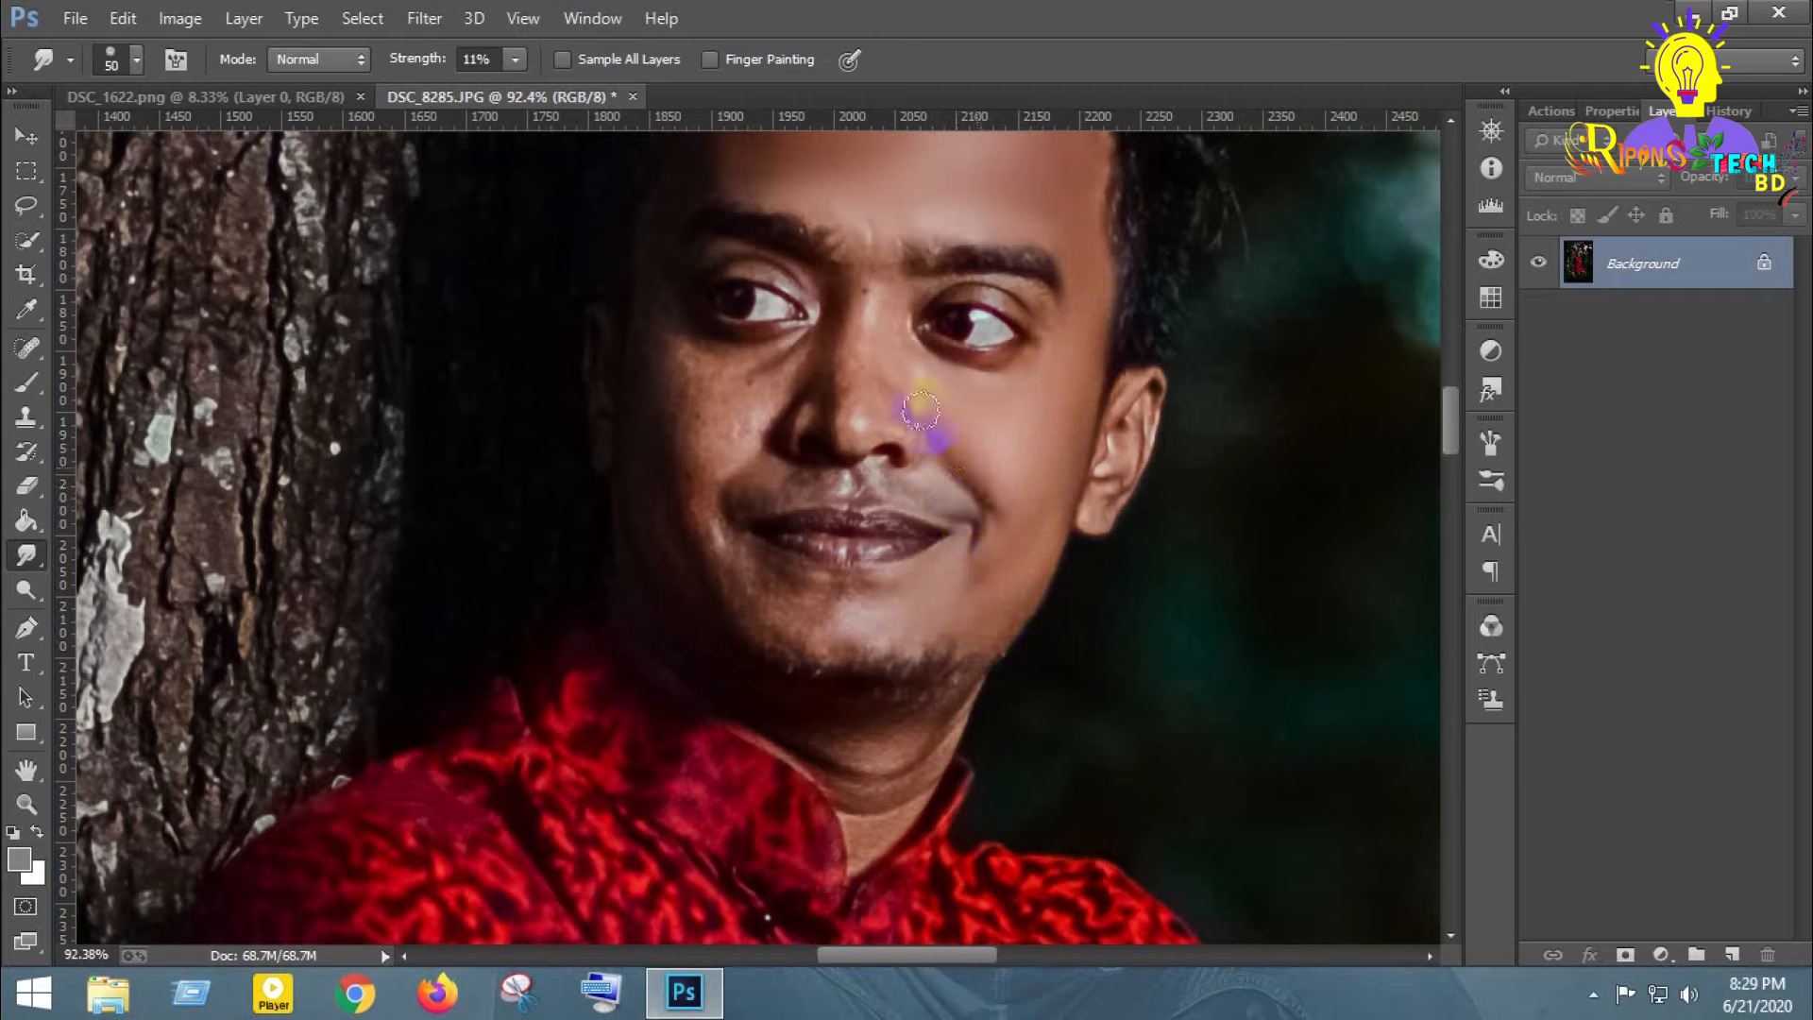
- Smooth the nose and the tree-side cheek with the Smudge tool, adjusting the brush size to suit each area
mouse_move(876, 415)
left_mouse_down()
mouse_move(852, 325)
mouse_move(838, 389)
mouse_move(883, 355)
left_mouse_up()
left_click_drag(874, 415, 838, 393)
key("bracketleft")
mouse_move(850, 283)
left_mouse_down()
mouse_move(963, 285)
mouse_move(1042, 318)
mouse_move(964, 284)
mouse_move(932, 306)
mouse_move(1006, 289)
mouse_move(1055, 329)
mouse_move(808, 303)
mouse_move(826, 305)
mouse_move(797, 272)
mouse_move(716, 259)
mouse_move(818, 286)
mouse_move(739, 268)
mouse_move(807, 292)
mouse_move(820, 355)
mouse_move(798, 363)
mouse_move(812, 356)
mouse_move(748, 469)
mouse_move(758, 383)
mouse_move(681, 441)
mouse_move(697, 411)
mouse_move(677, 359)
mouse_move(729, 378)
mouse_move(667, 448)
mouse_move(676, 530)
mouse_move(707, 580)
mouse_move(679, 454)
mouse_move(718, 425)
mouse_move(742, 436)
mouse_move(715, 440)
mouse_move(656, 374)
mouse_move(657, 563)
mouse_move(628, 391)
mouse_move(635, 448)
mouse_move(643, 319)
mouse_move(708, 587)
mouse_move(798, 601)
mouse_move(737, 556)
mouse_move(746, 588)
mouse_move(810, 602)
left_mouse_up()
key("bracketleft")
key("bracketright")
key("bracketright")
key("bracketright")
key("bracketleft")
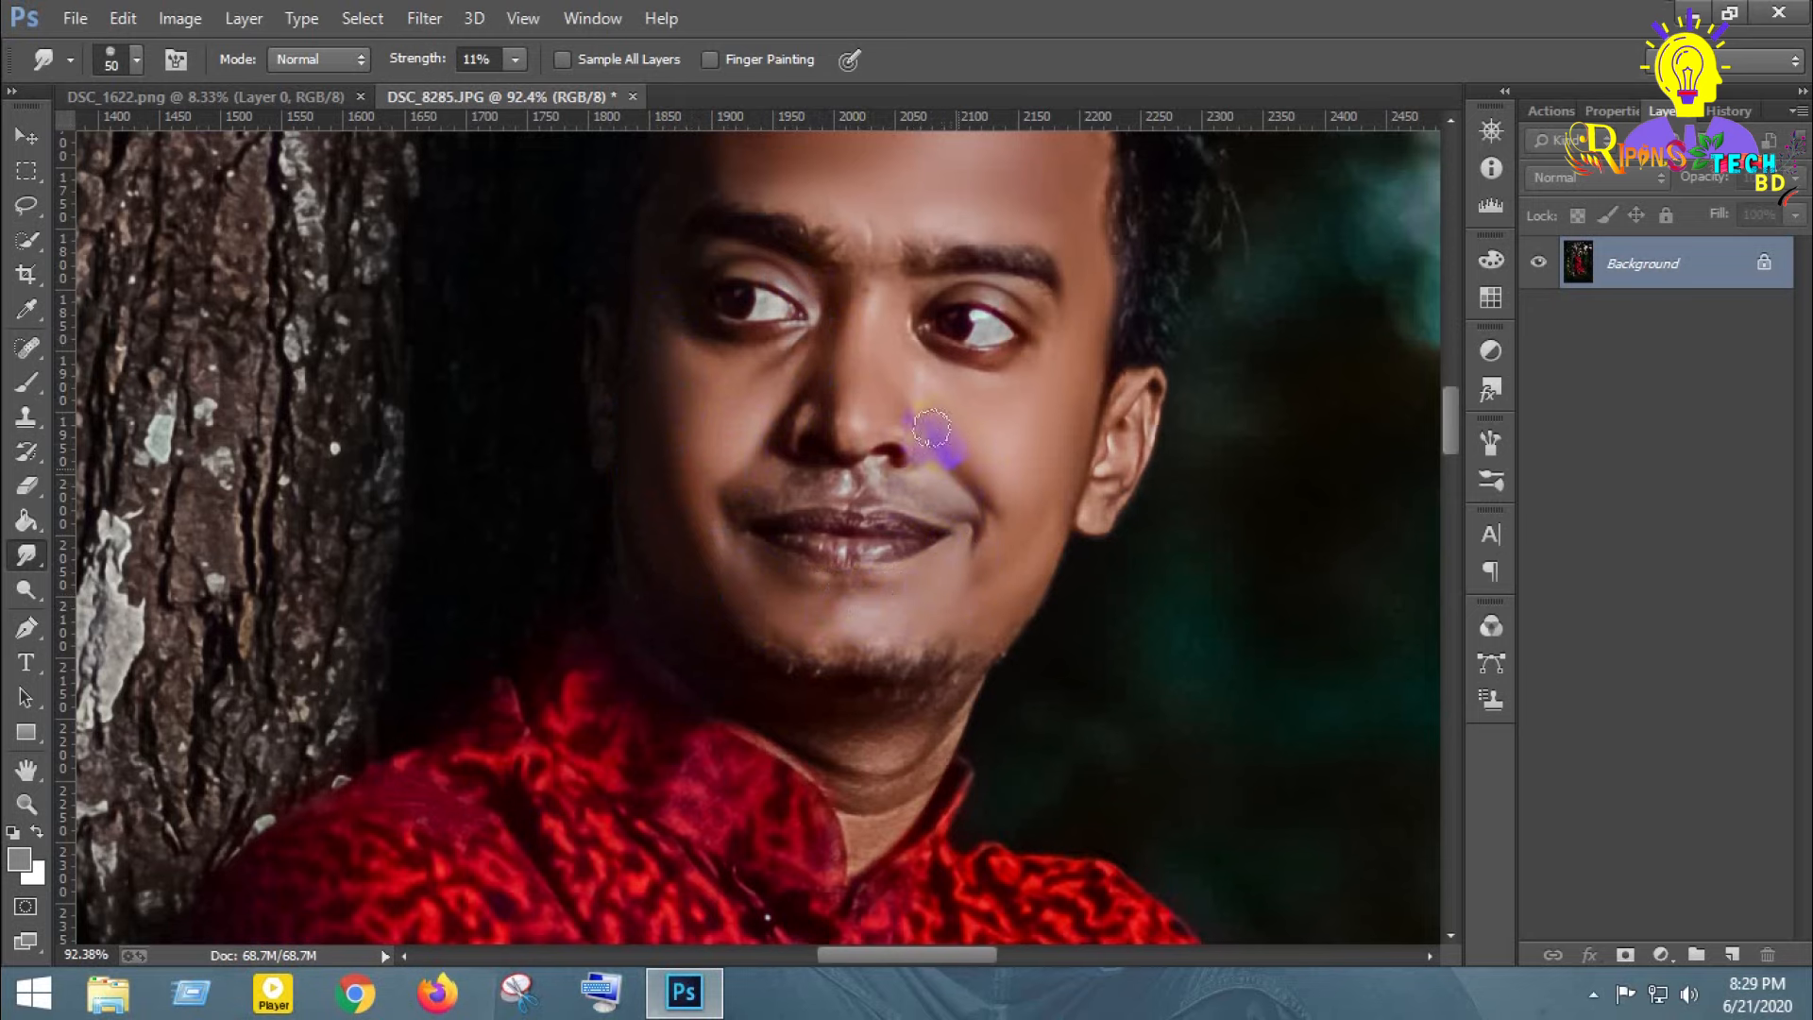
- Smudge the skin below the mouth and across the chin with brush size 50
scroll(974, 493, "down", 3)
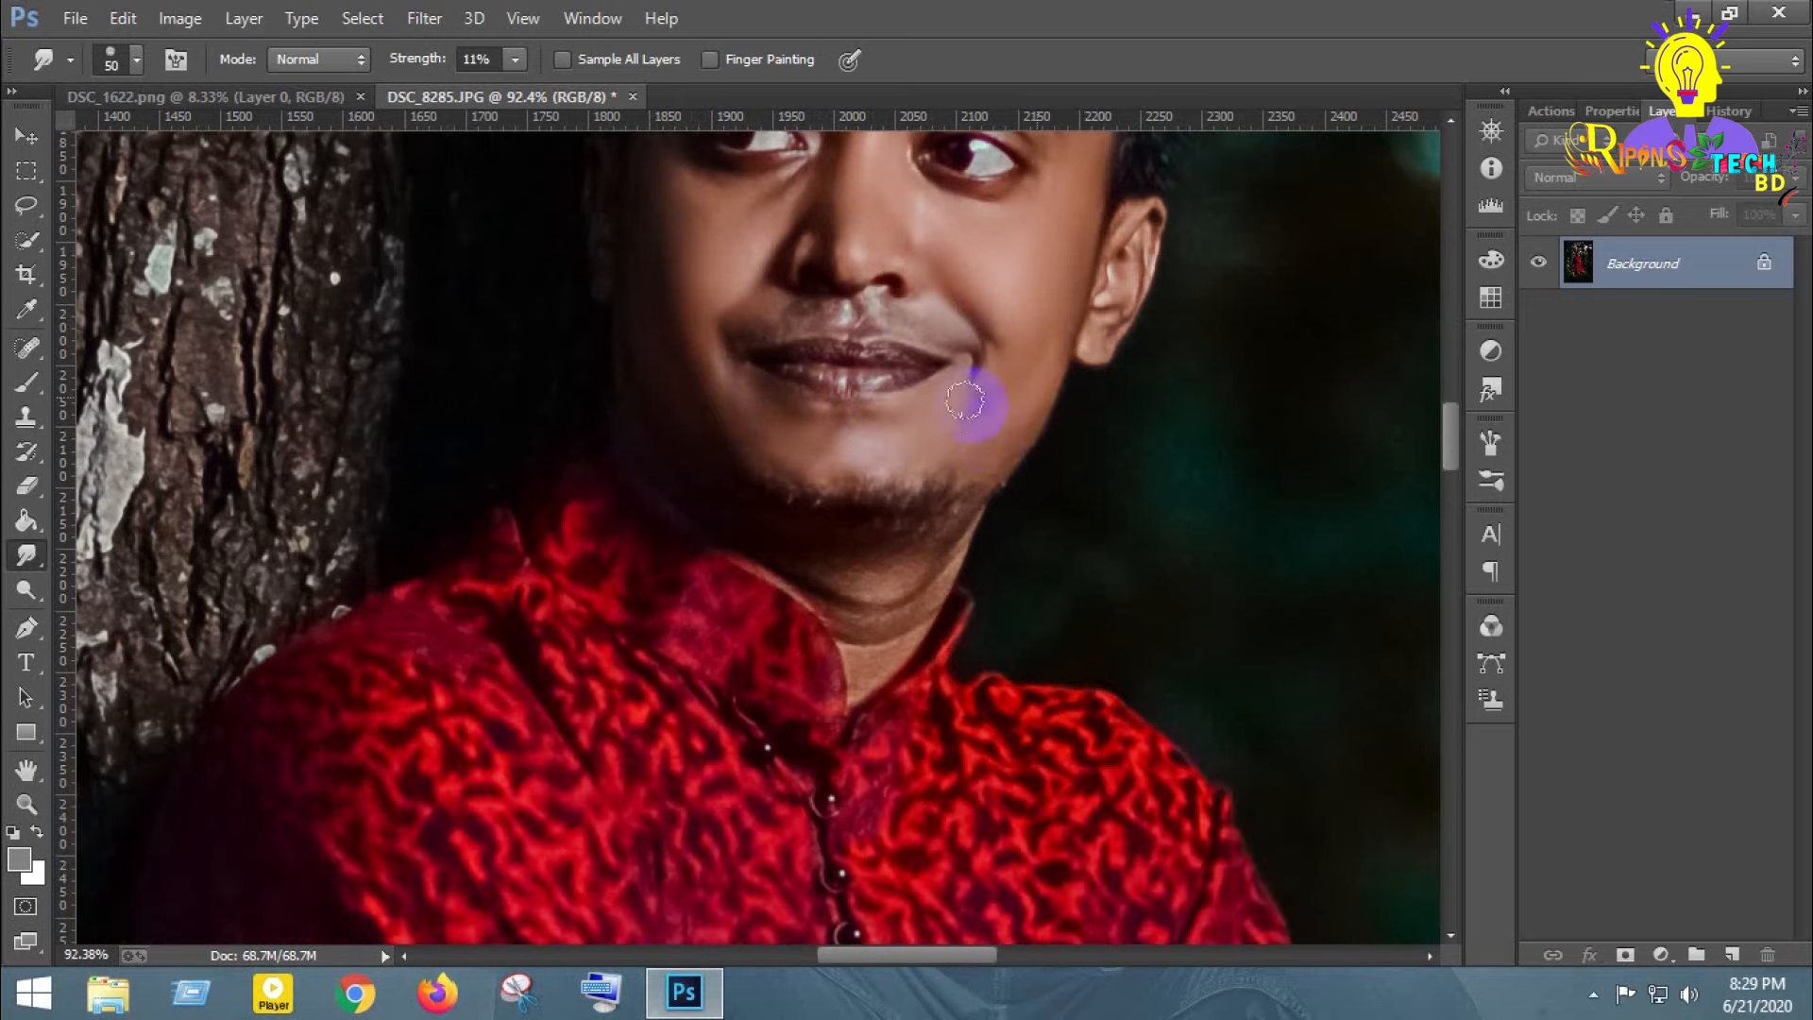
mouse_move(982, 406)
left_mouse_down()
mouse_move(1040, 309)
mouse_move(1024, 367)
mouse_move(1051, 328)
mouse_move(1036, 284)
mouse_move(1014, 437)
mouse_move(943, 474)
mouse_move(712, 437)
left_mouse_up()
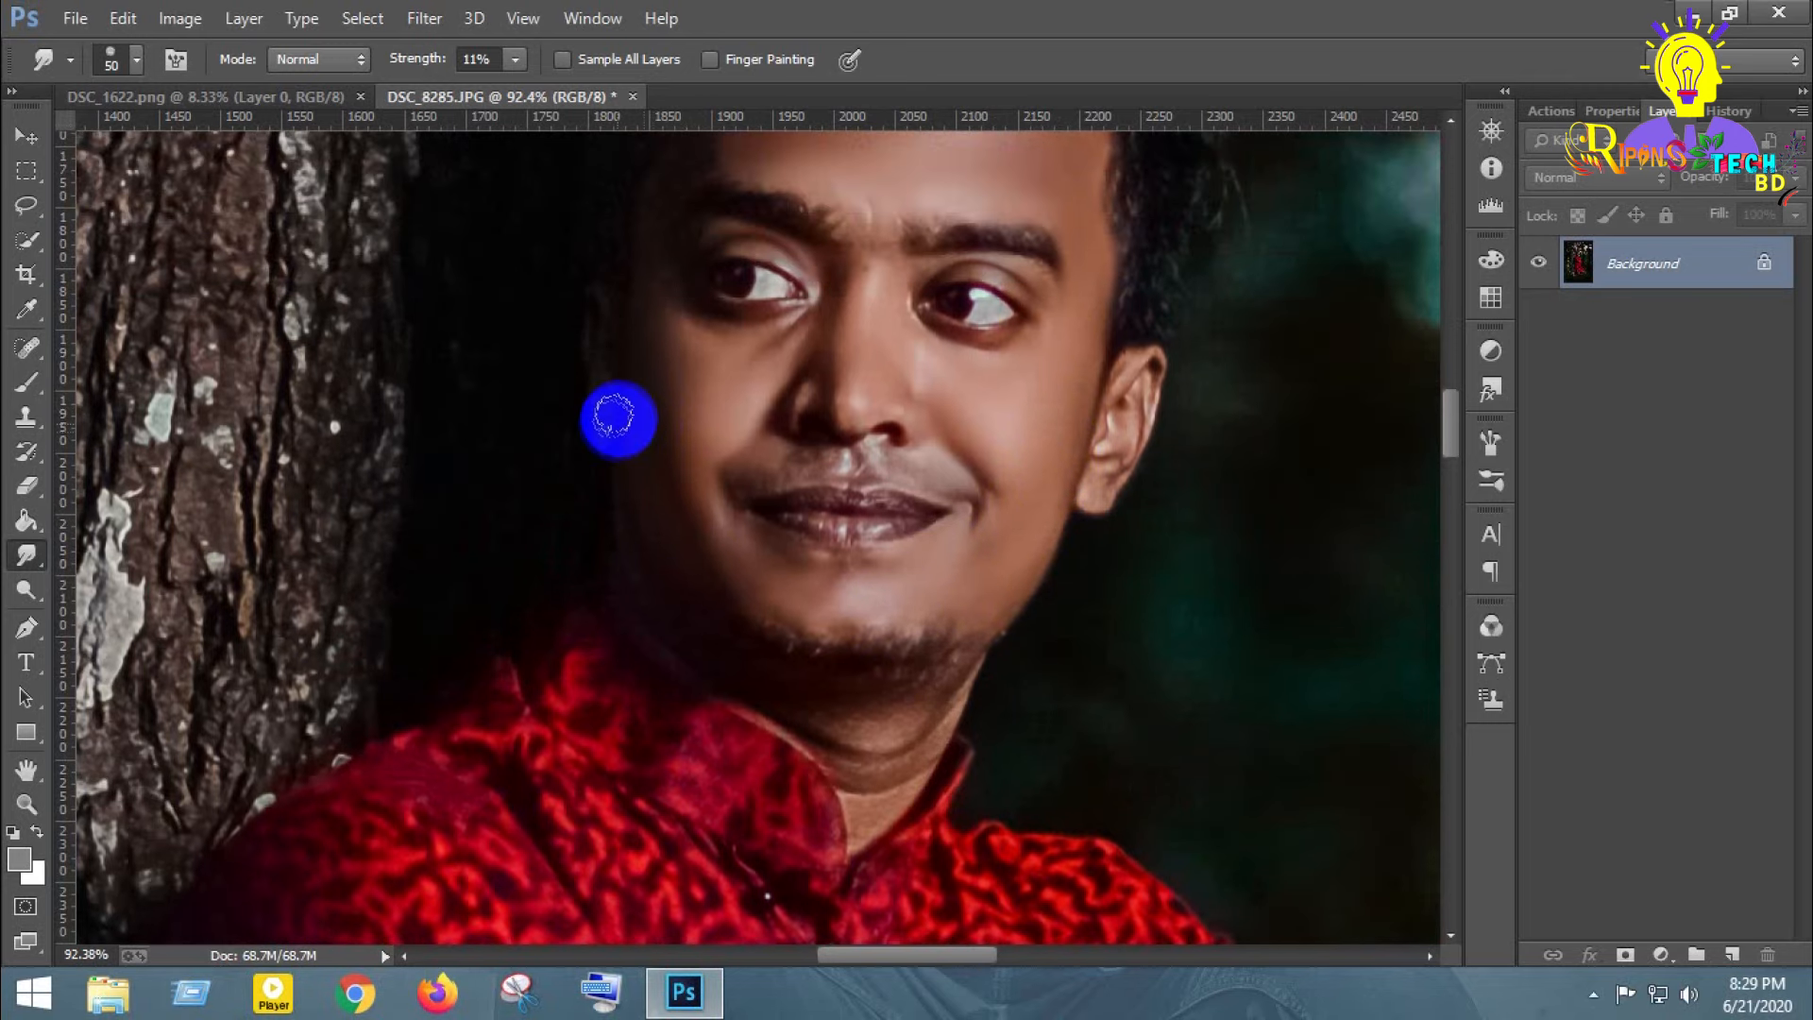
- Smudge the tree-side edge of the face, the temple up to the forehead and the skin beside the visible ear with brush size 50
mouse_move(614, 417)
left_mouse_down()
mouse_move(598, 324)
mouse_move(615, 425)
left_mouse_up()
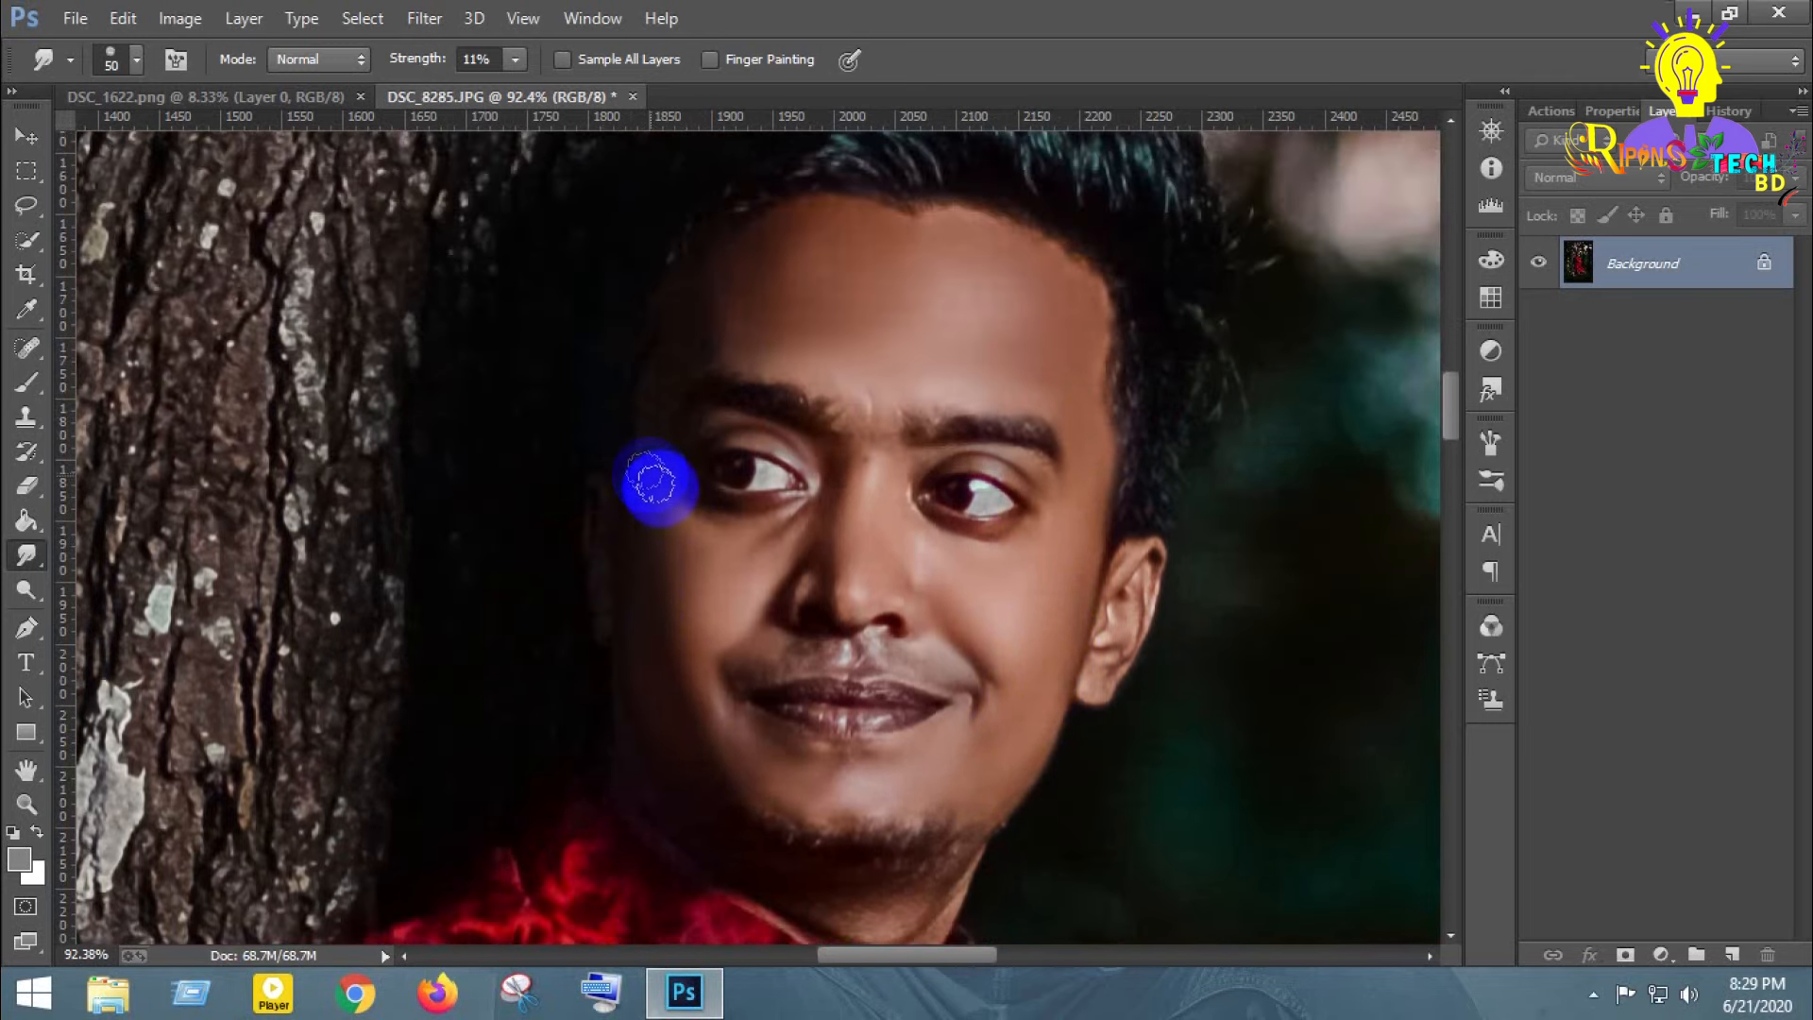
mouse_move(647, 485)
left_mouse_down()
mouse_move(680, 536)
mouse_move(678, 509)
mouse_move(730, 532)
mouse_move(654, 466)
mouse_move(664, 342)
mouse_move(675, 390)
mouse_move(694, 326)
mouse_move(659, 439)
mouse_move(689, 331)
mouse_move(706, 357)
mouse_move(722, 321)
mouse_move(798, 324)
left_mouse_up()
mouse_move(1098, 529)
left_mouse_down()
mouse_move(1103, 672)
mouse_move(1129, 616)
mouse_move(1105, 563)
mouse_move(1071, 555)
left_mouse_up()
- Smudge the neck skin between the chin and the shirt collar smooth with brush size 70
scroll(850, 604, "down", 2)
key("bracketright")
key("bracketright")
mouse_move(861, 644)
left_mouse_down()
mouse_move(885, 567)
mouse_move(888, 595)
mouse_move(924, 554)
mouse_move(852, 665)
mouse_move(867, 589)
mouse_move(806, 585)
mouse_move(855, 608)
mouse_move(667, 496)
mouse_move(617, 383)
mouse_move(622, 413)
mouse_move(776, 455)
mouse_move(749, 442)
mouse_move(877, 635)
mouse_move(825, 588)
mouse_move(906, 563)
mouse_move(874, 658)
mouse_move(921, 573)
left_mouse_up()
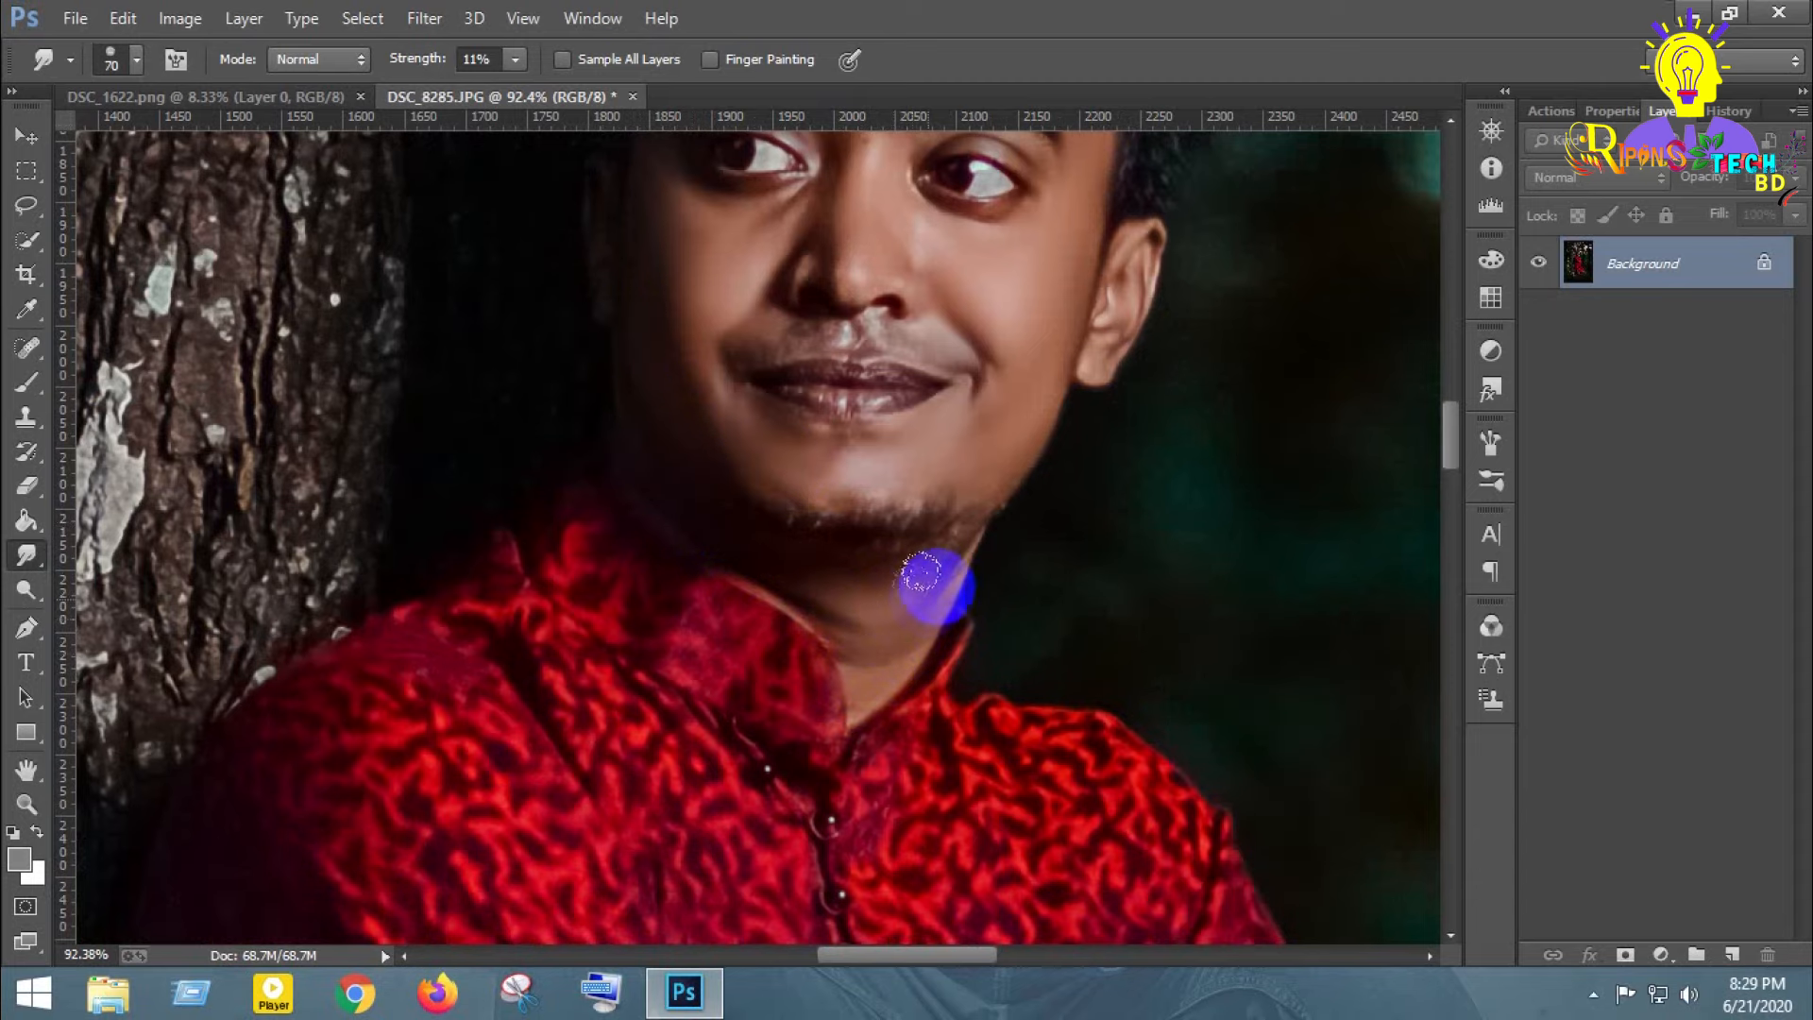
- Smudge the skin of both crossed forearms smooth with brush size 125
scroll(938, 587, "down", 5)
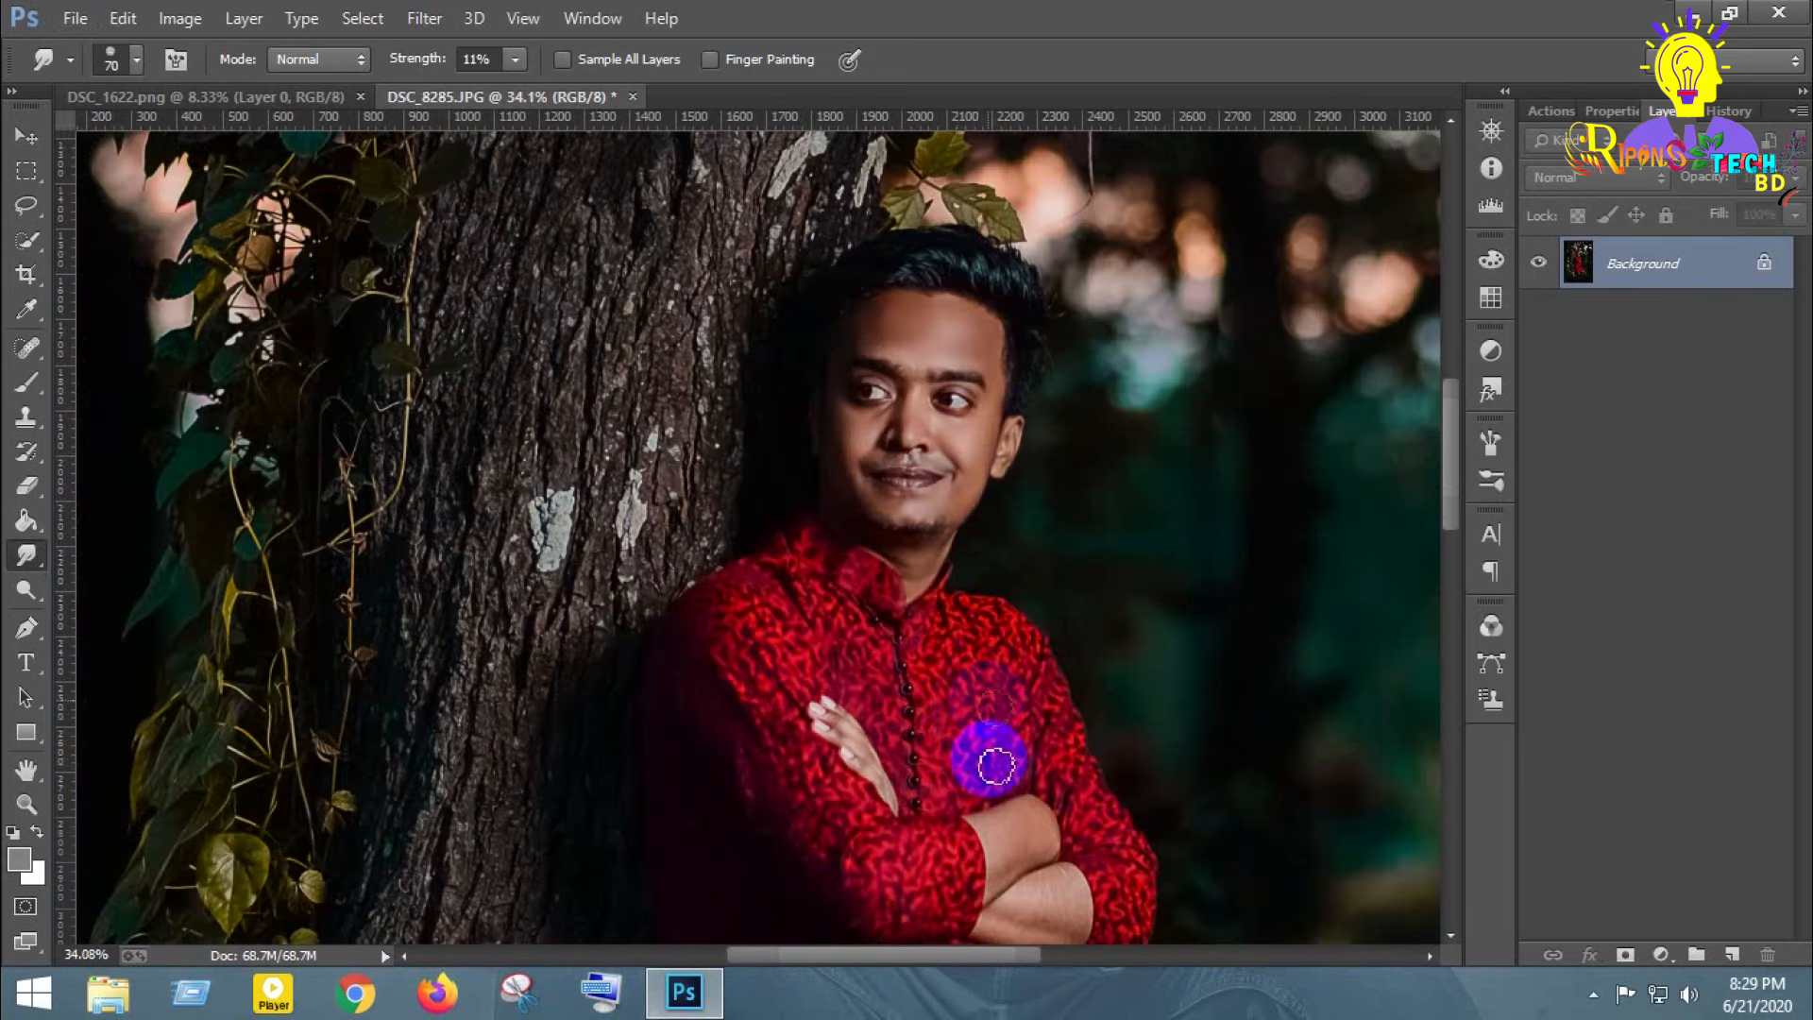
left_click_drag(994, 762, 899, 600)
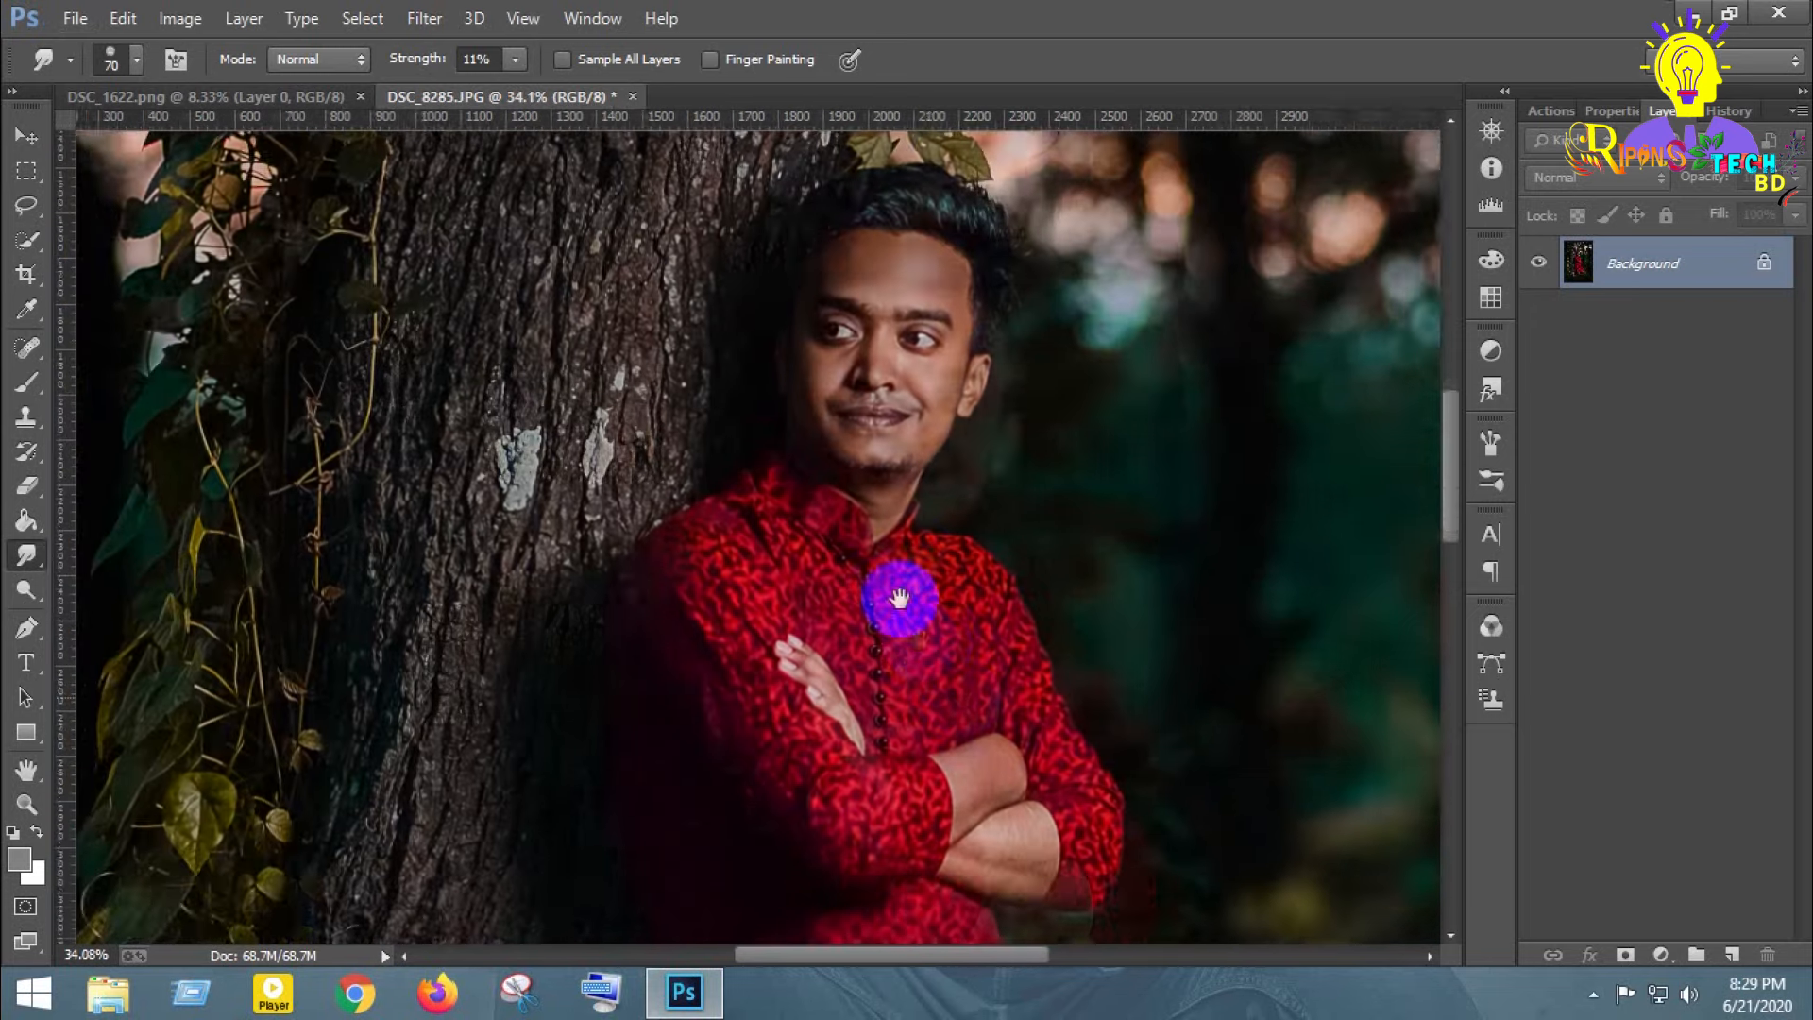
scroll(923, 680, "up", 1)
scroll(937, 713, "down", 3)
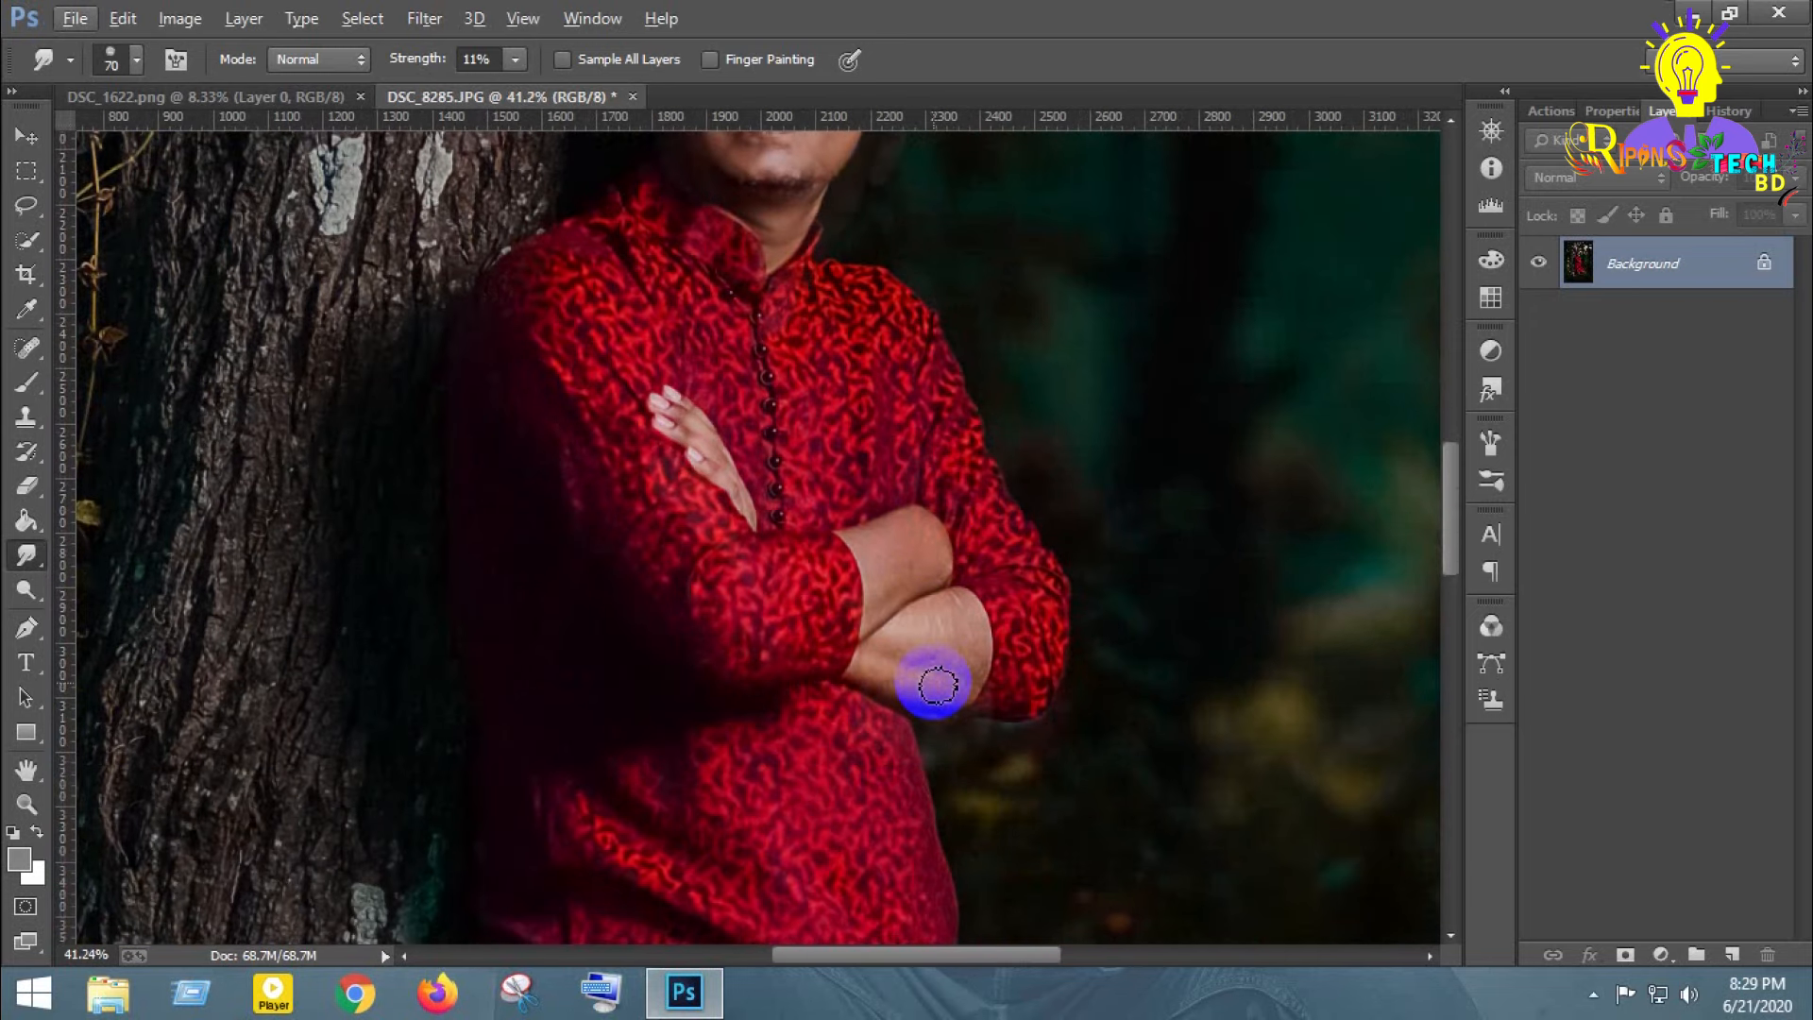
key("bracketright")
key("bracketright")
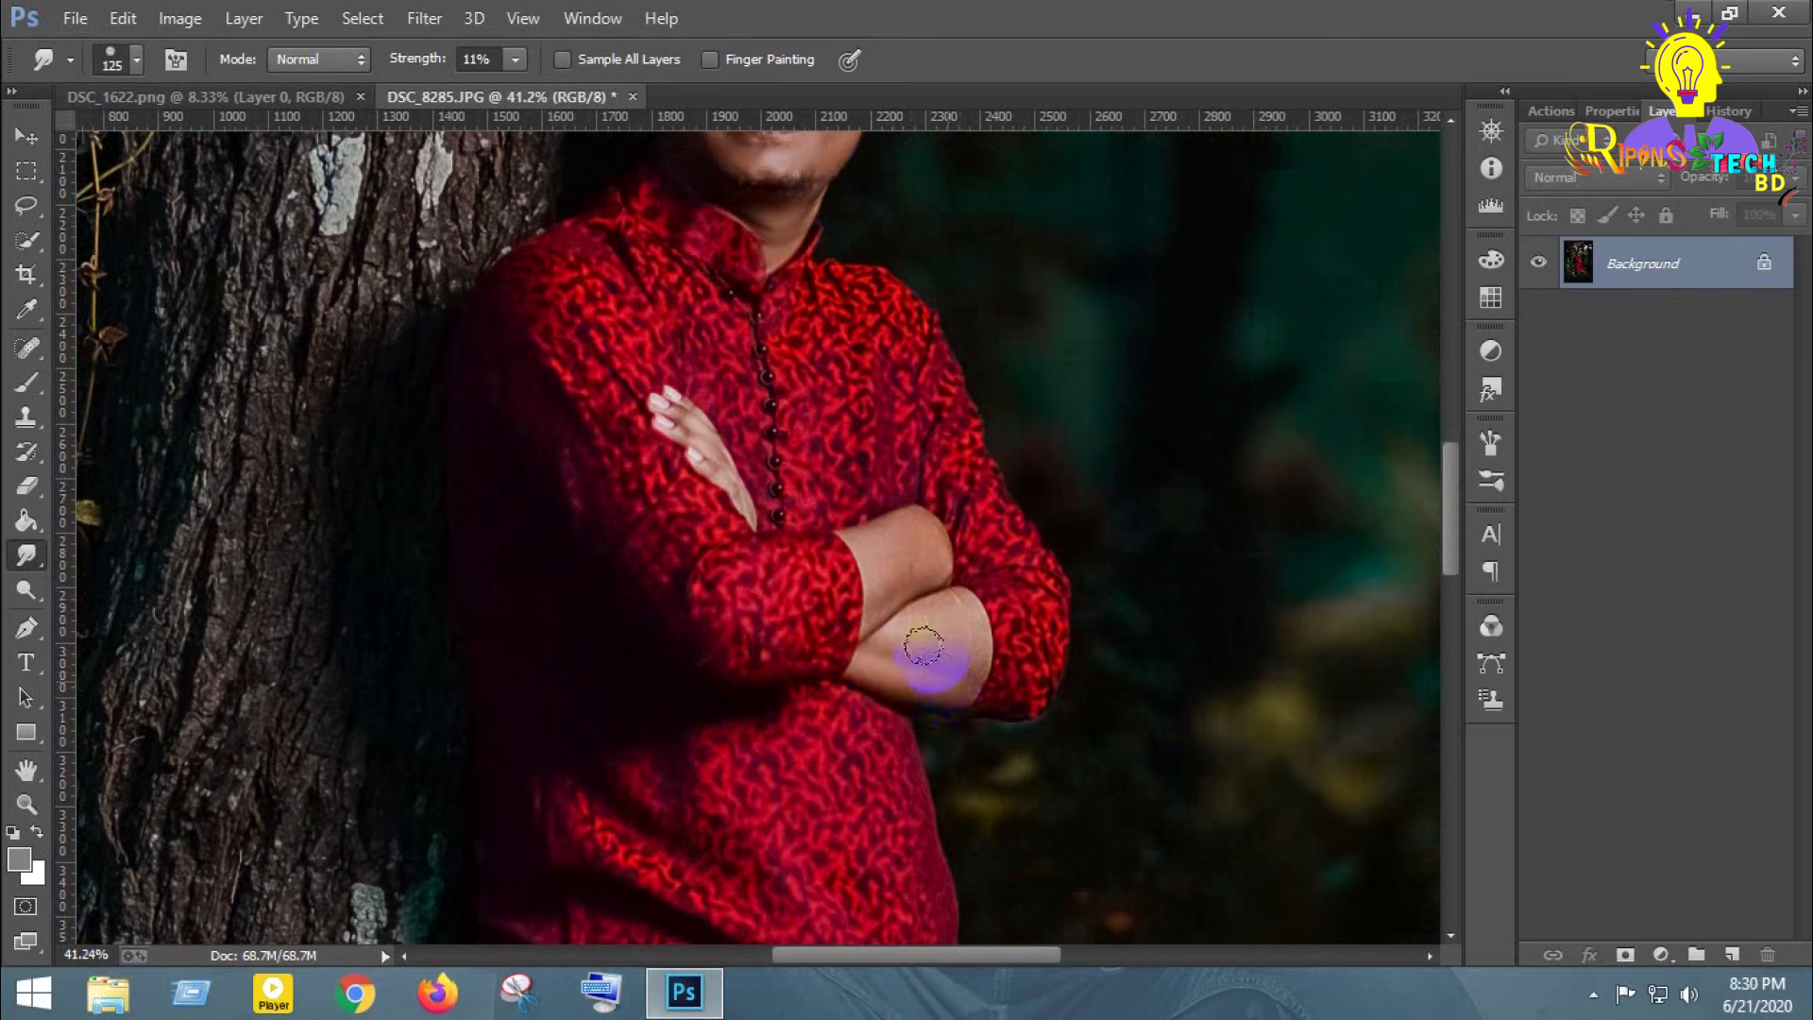
mouse_move(951, 678)
left_mouse_down()
mouse_move(926, 590)
mouse_move(902, 564)
mouse_move(897, 580)
mouse_move(903, 543)
mouse_move(876, 543)
mouse_move(911, 523)
mouse_move(907, 564)
mouse_move(939, 534)
left_mouse_up()
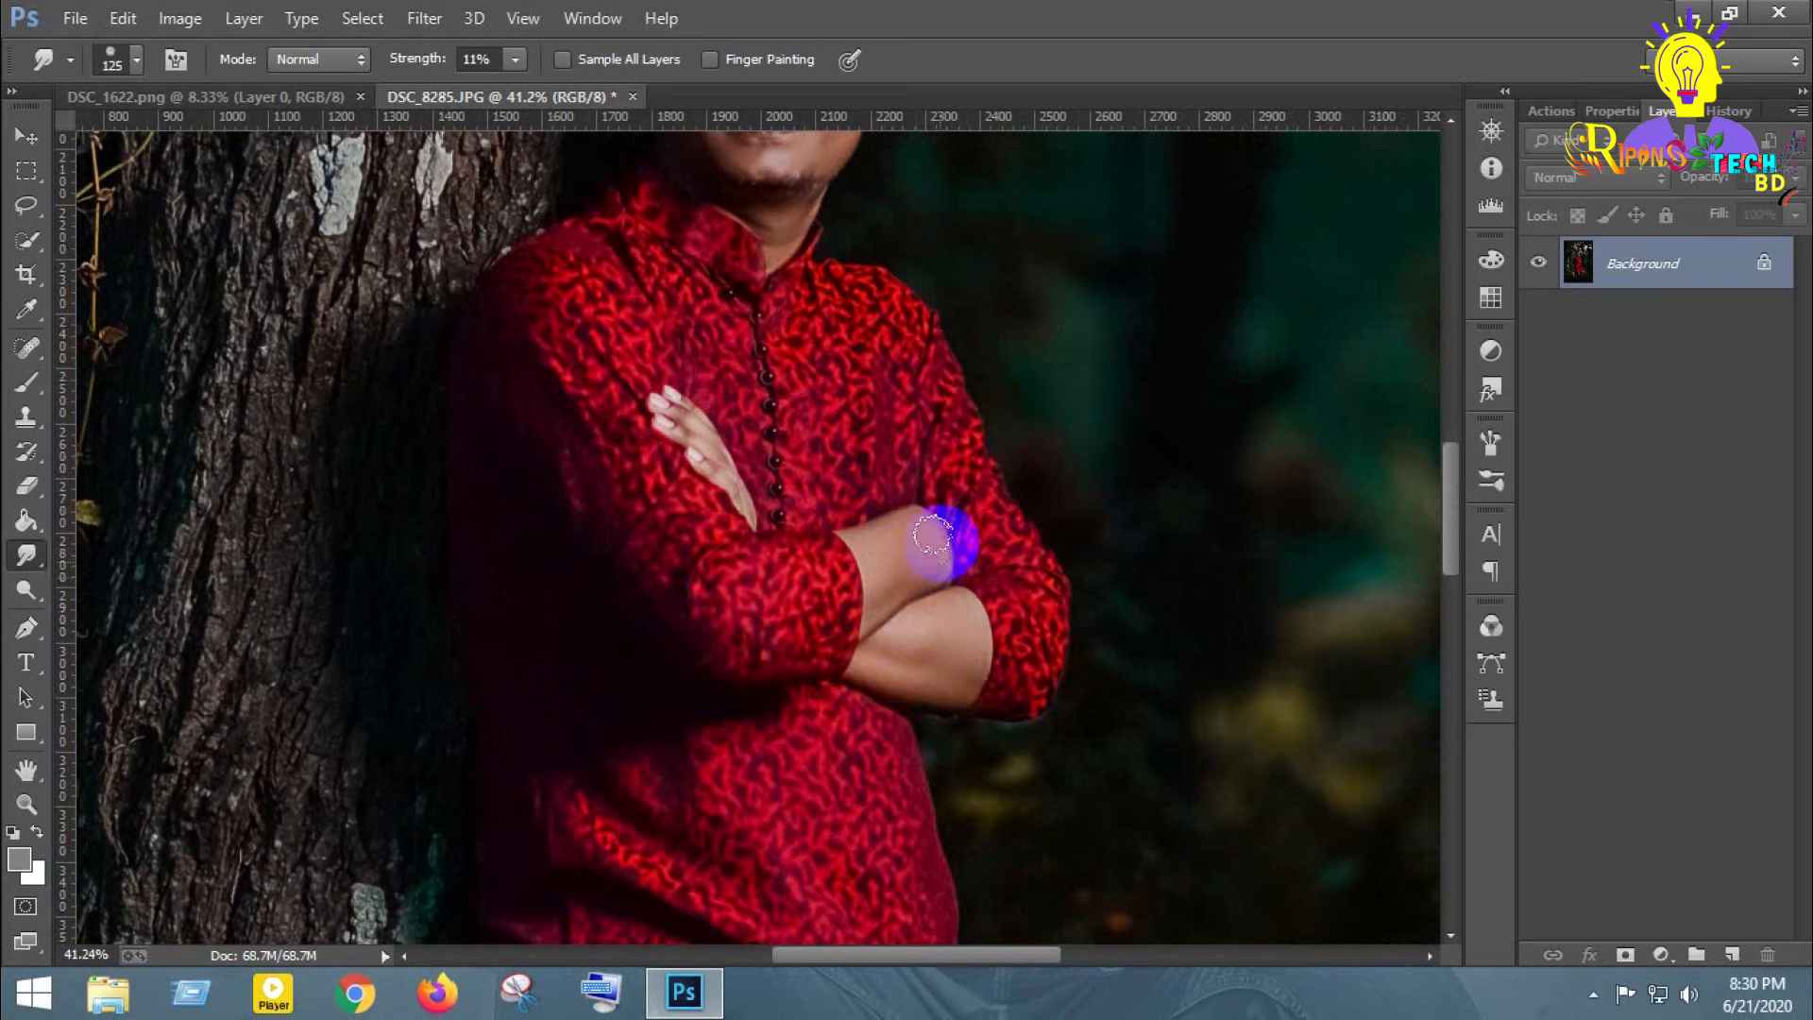
left_click(25, 139)
- Start a Selective Color adjustment on the photo and set Yellow to -17% for the Neutrals
scroll(888, 524, "down", 8)
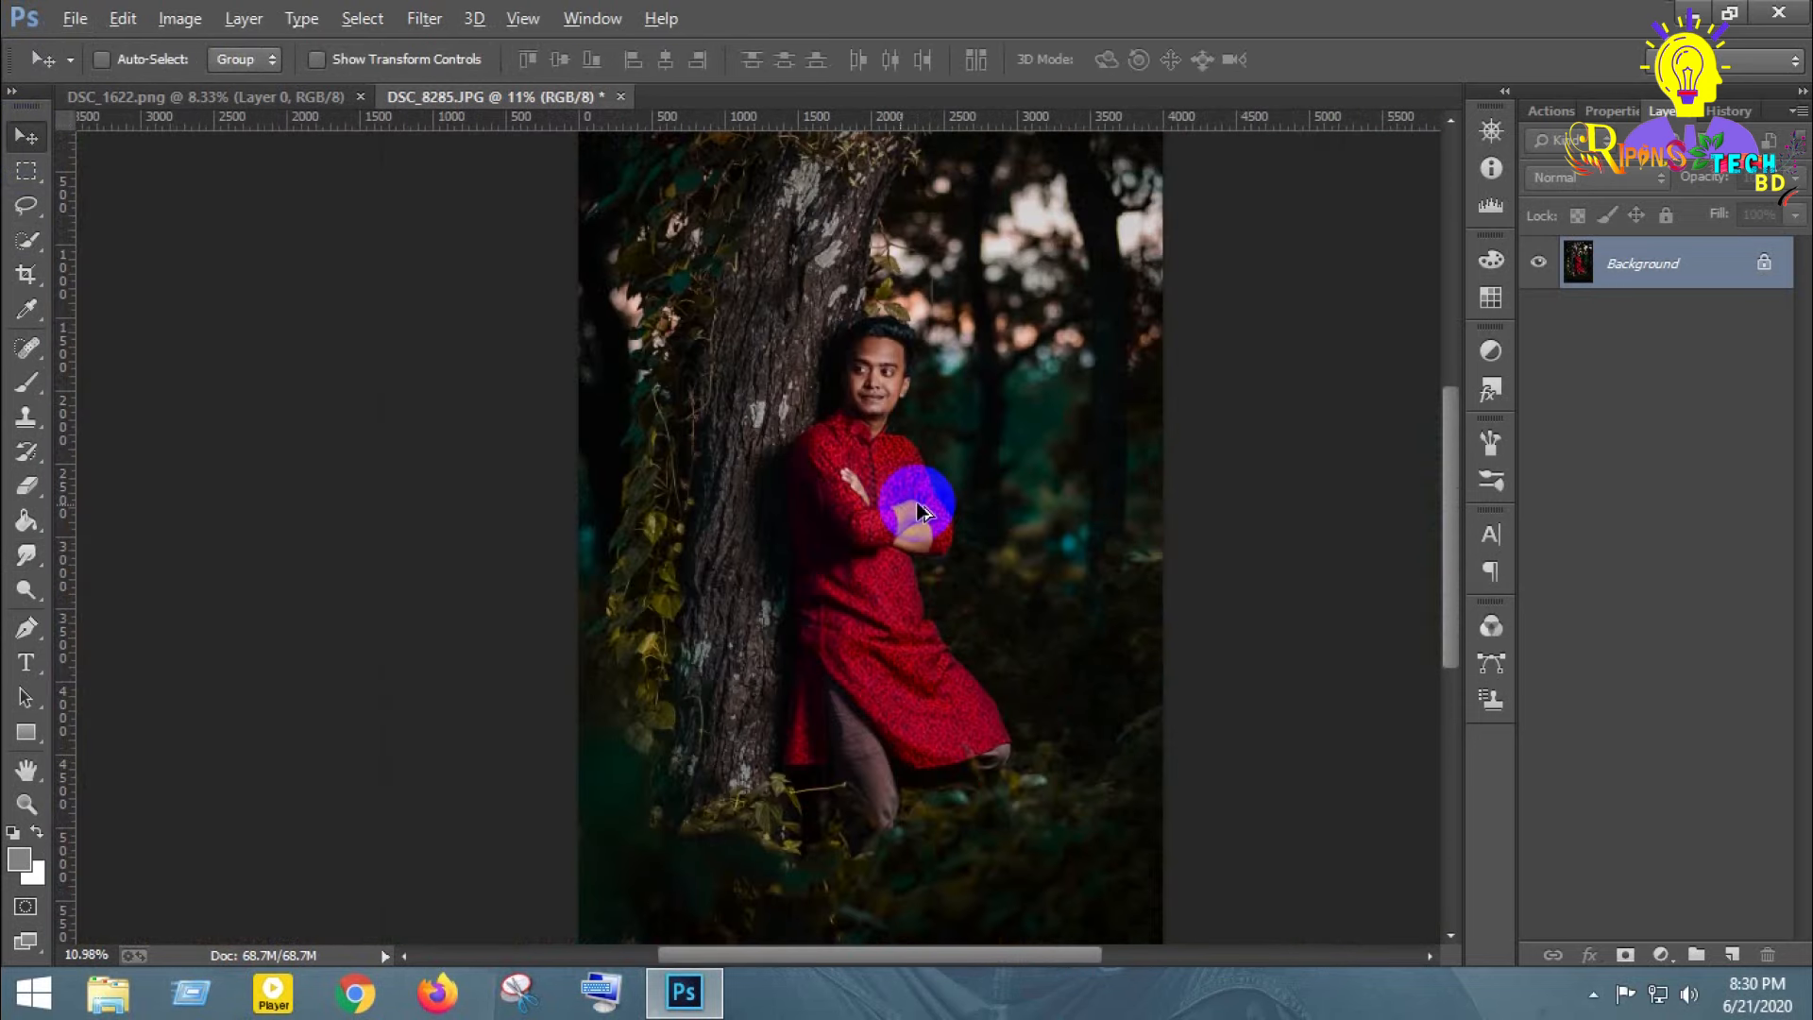
scroll(886, 521, "up", 1)
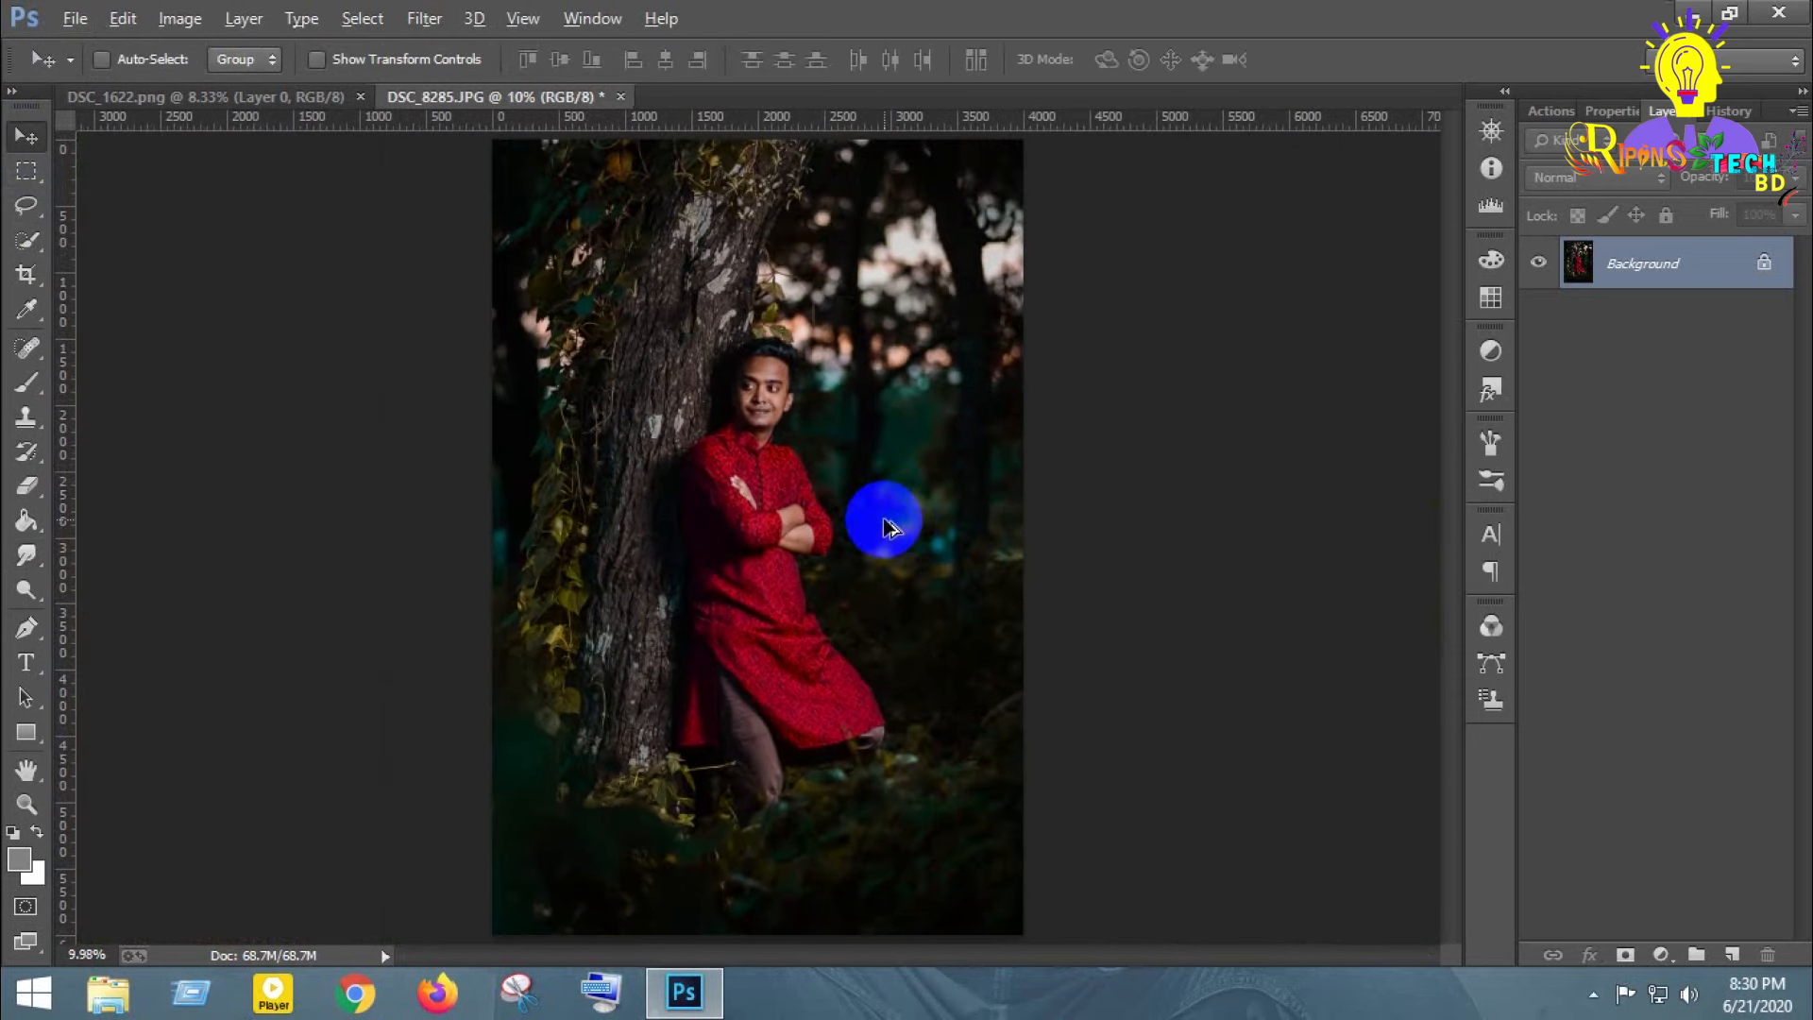
scroll(885, 521, "down", 1)
scroll(887, 526, "up", 1)
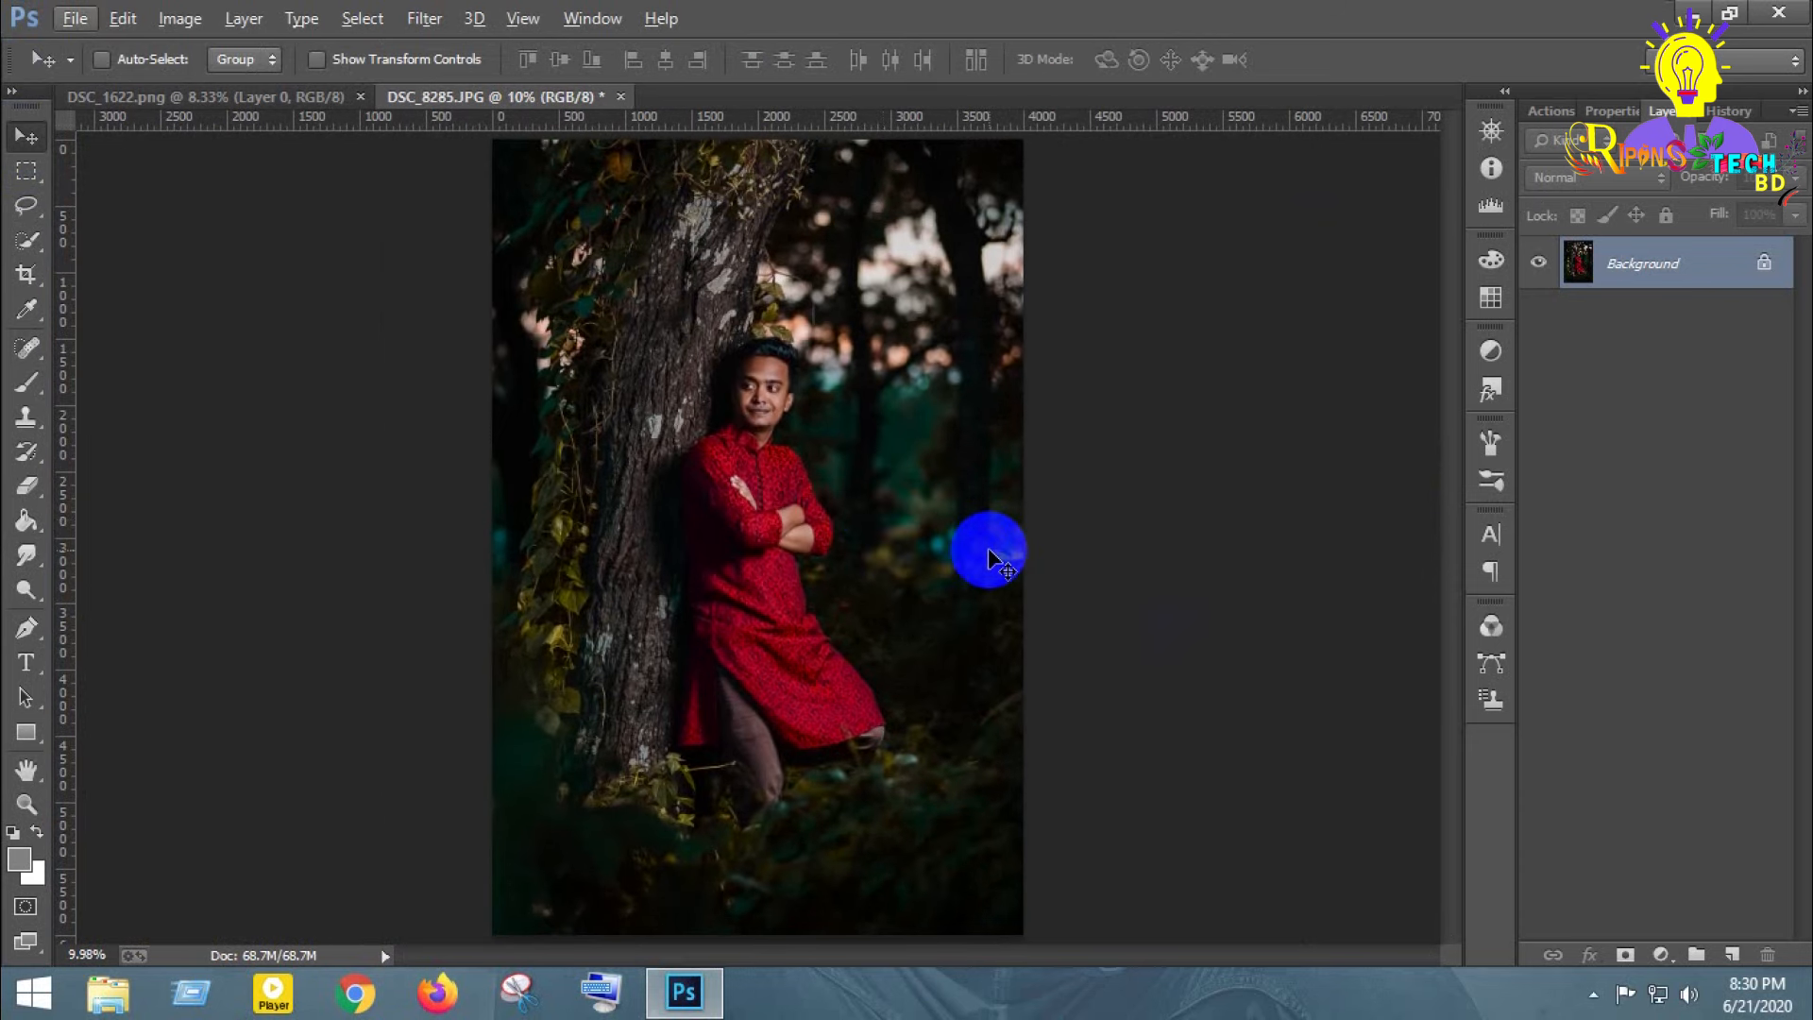
left_click(179, 18)
mouse_move(373, 87)
left_click(576, 487)
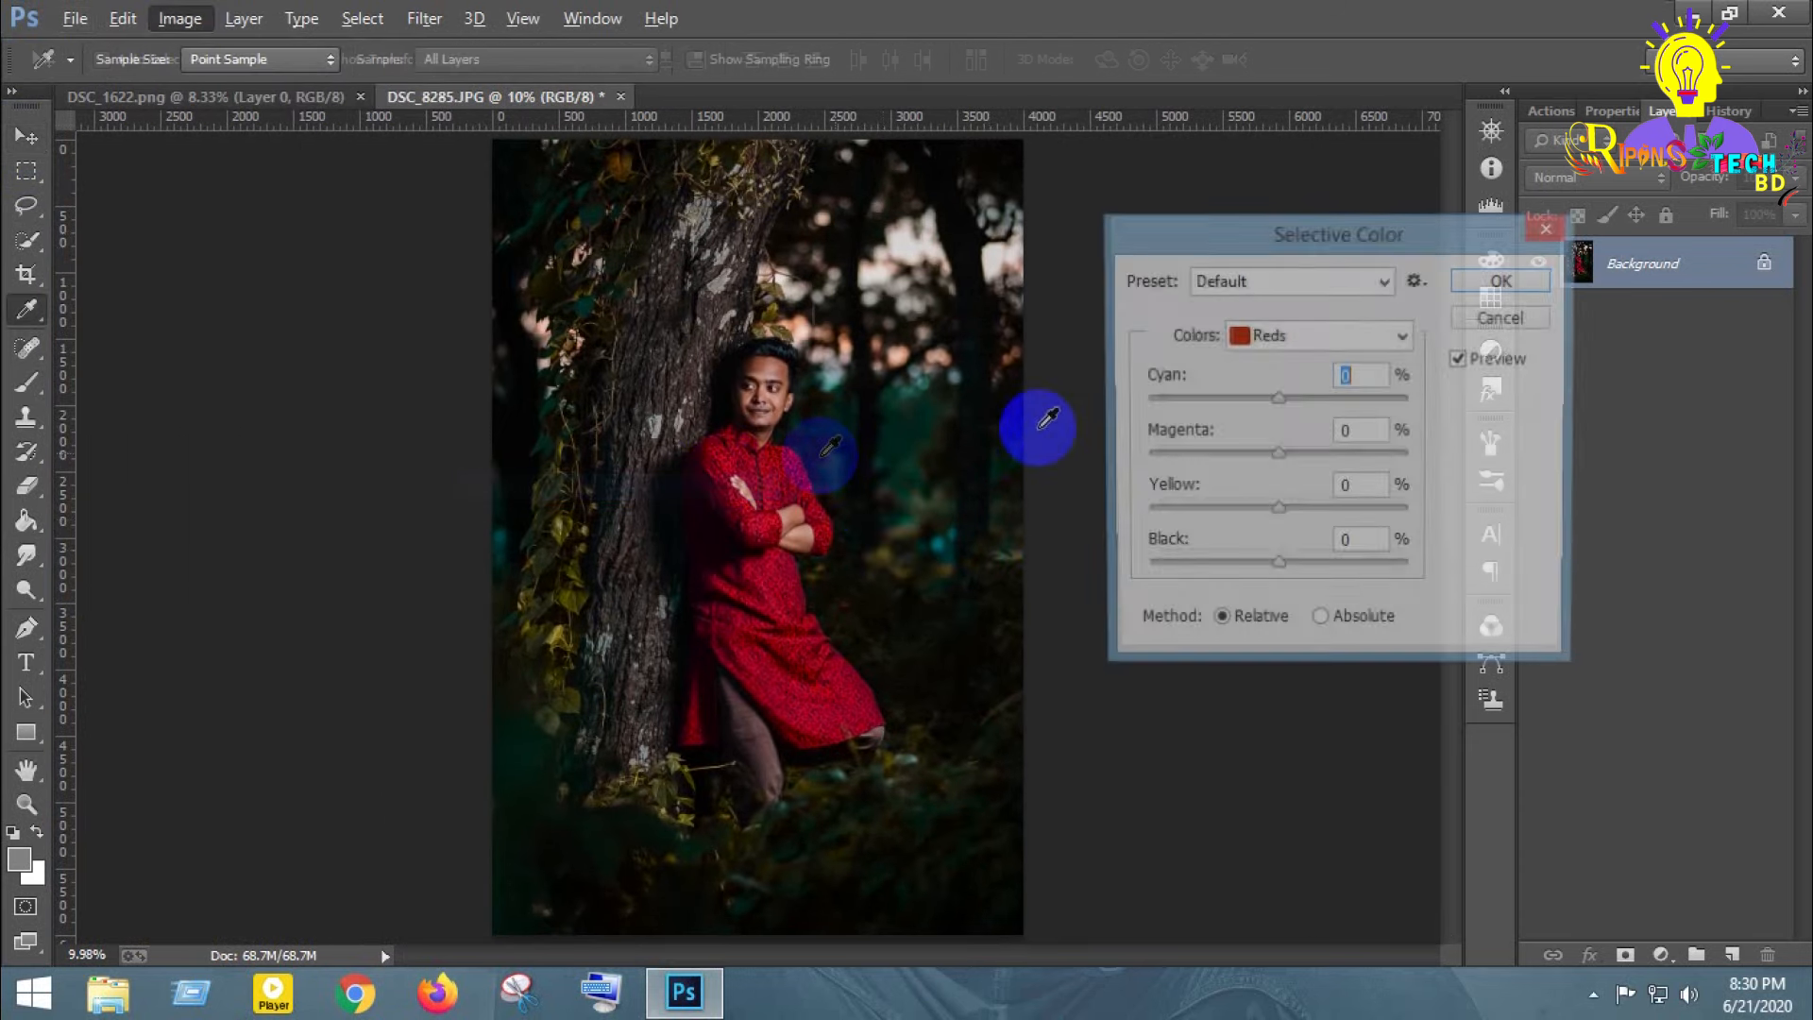
left_click(1266, 336)
left_click(1260, 542)
left_click_drag(1277, 510, 1266, 500)
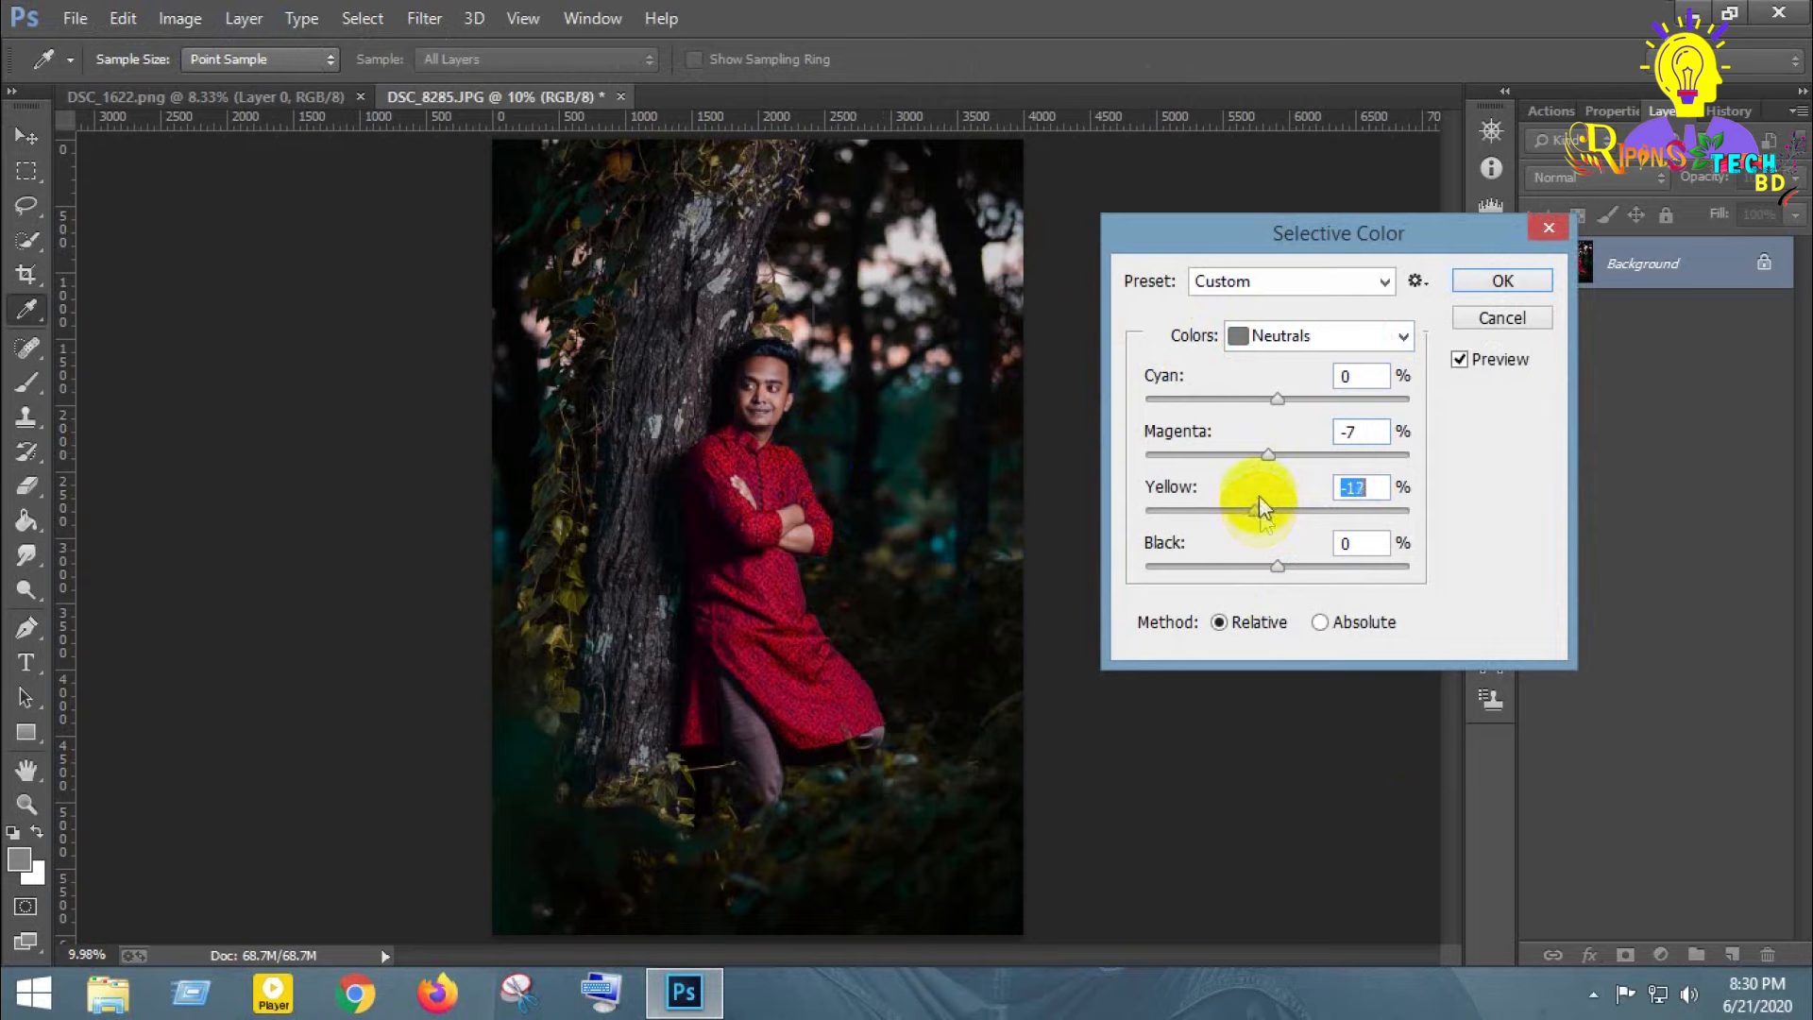
- Set the Neutrals' Magenta to -11% and Cyan to +2%, and apply the Selective Color adjustment
left_click_drag(1267, 457, 1275, 395)
key("Down")
key("Down")
key("Down")
key("Down")
key("Down")
key("Down")
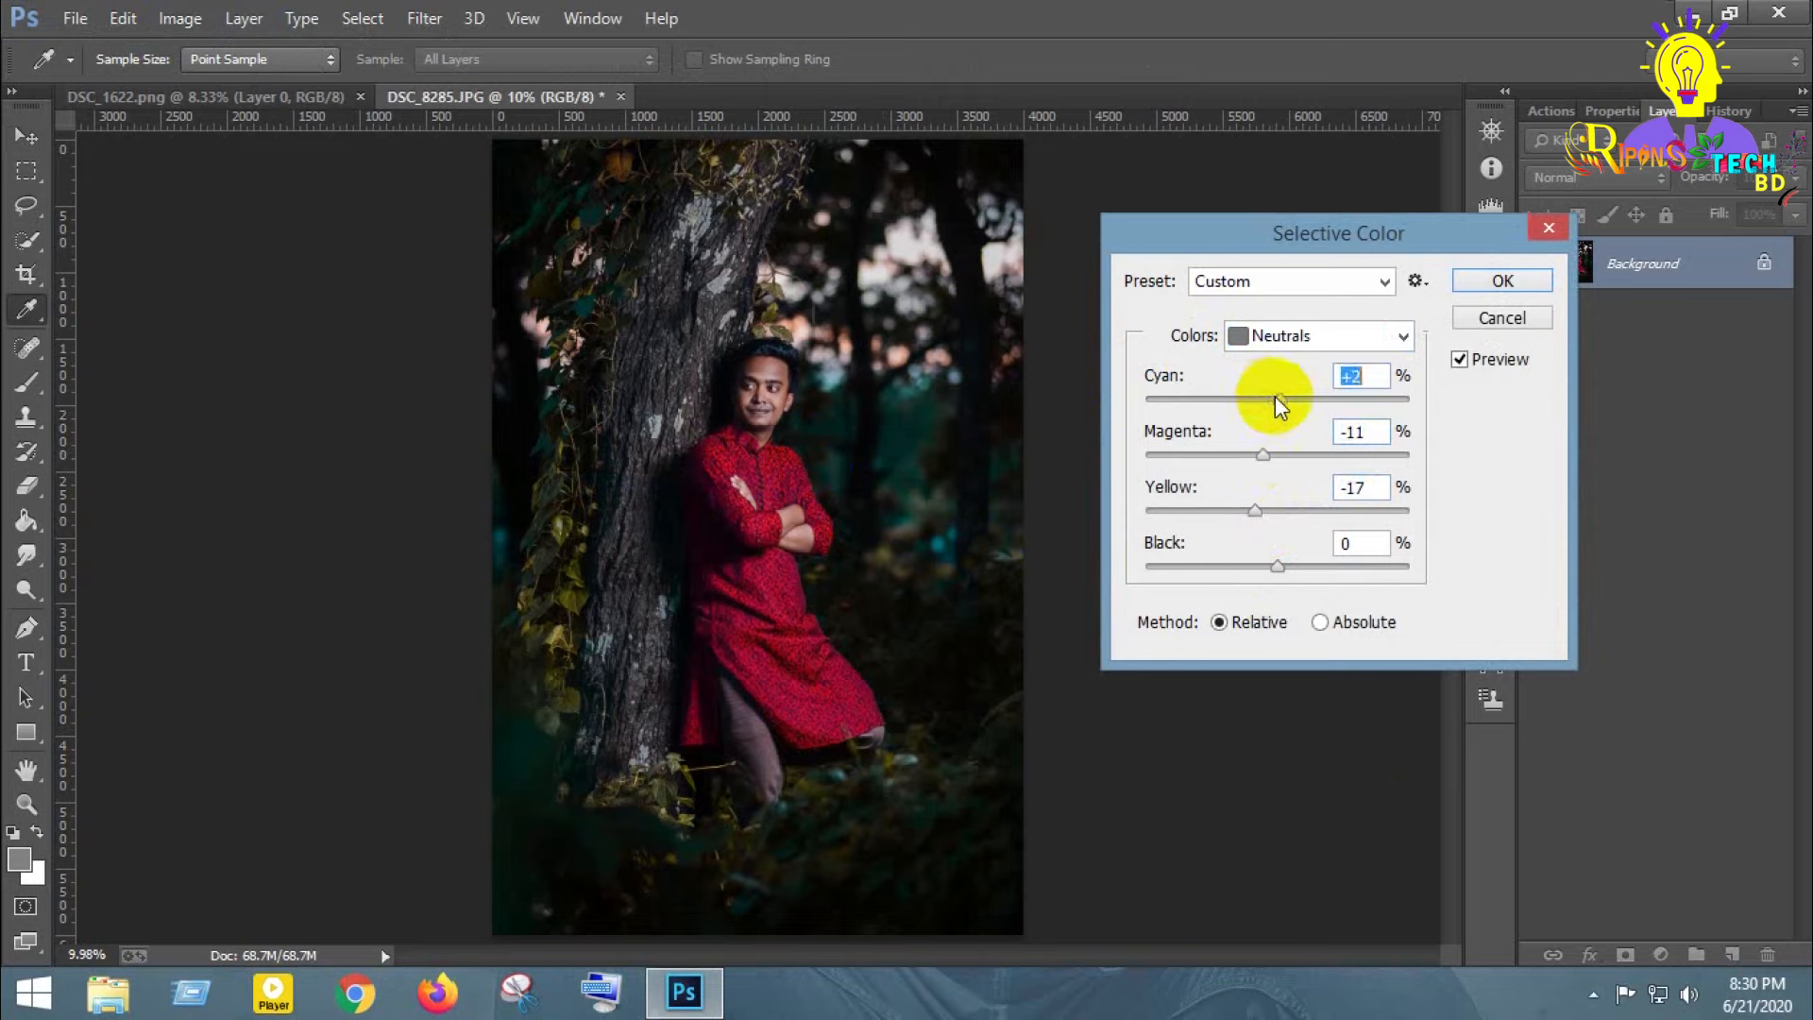
key("Return")
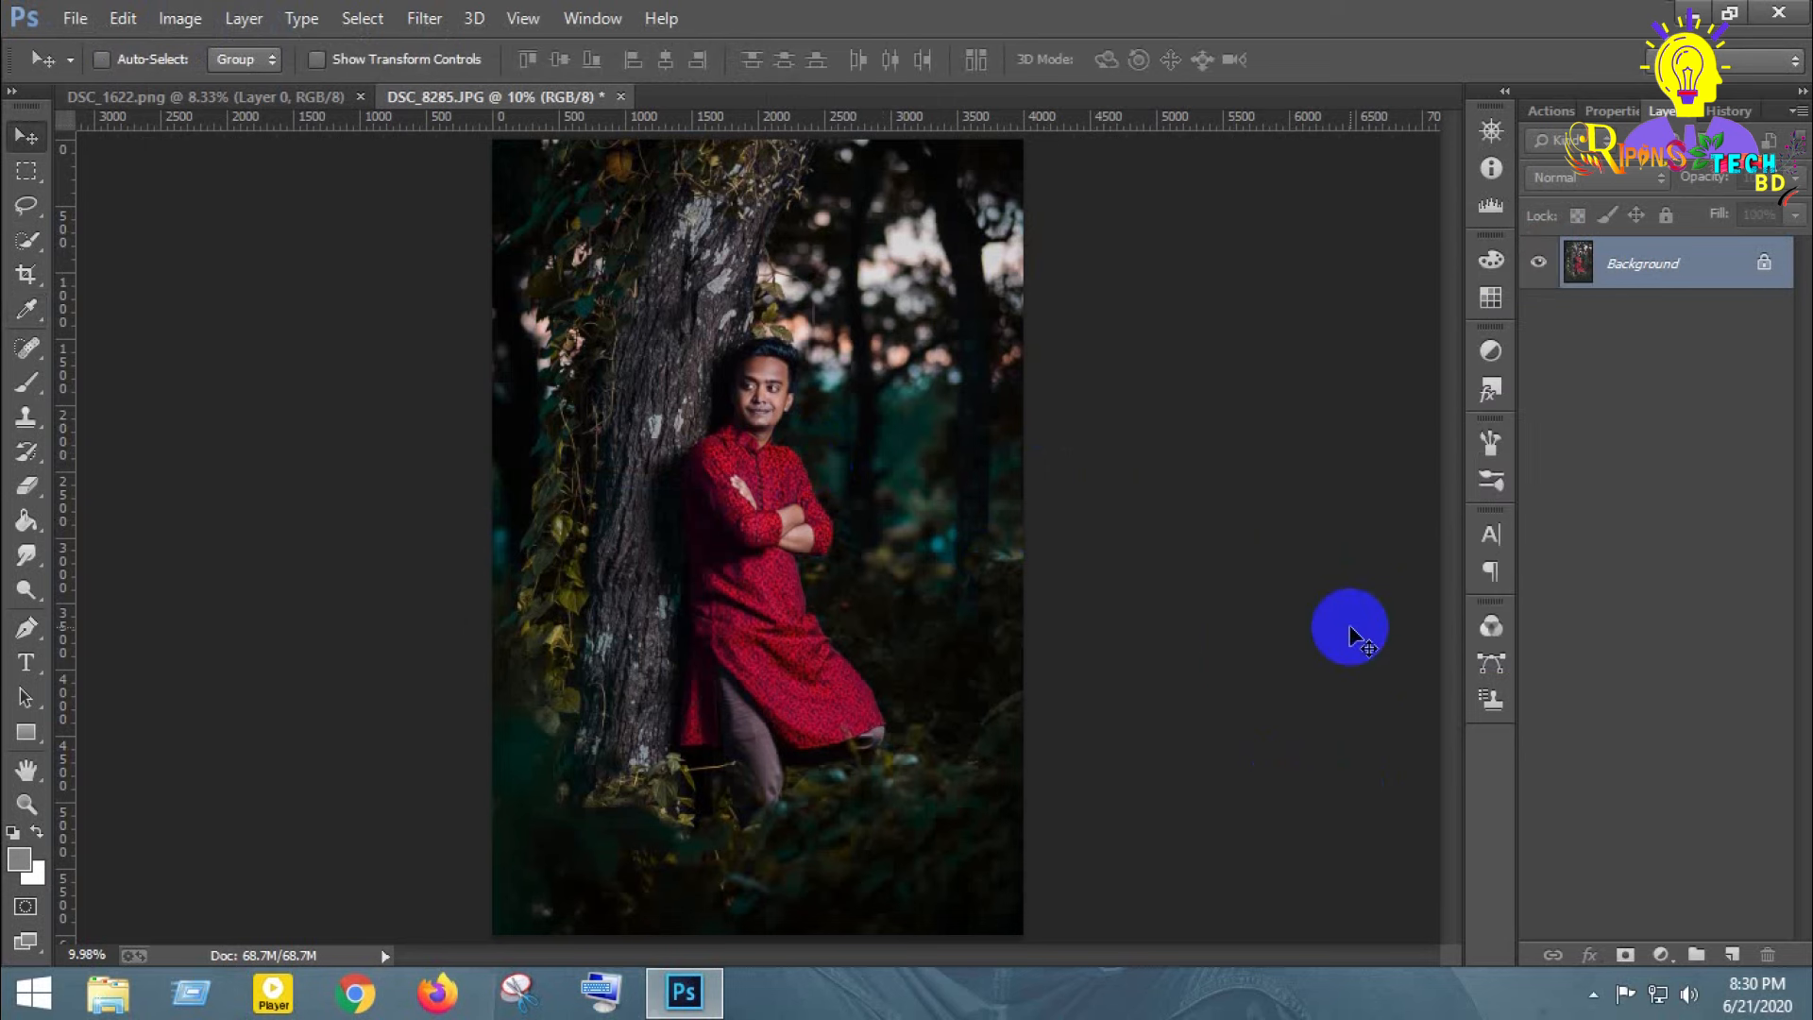
left_click(1661, 955)
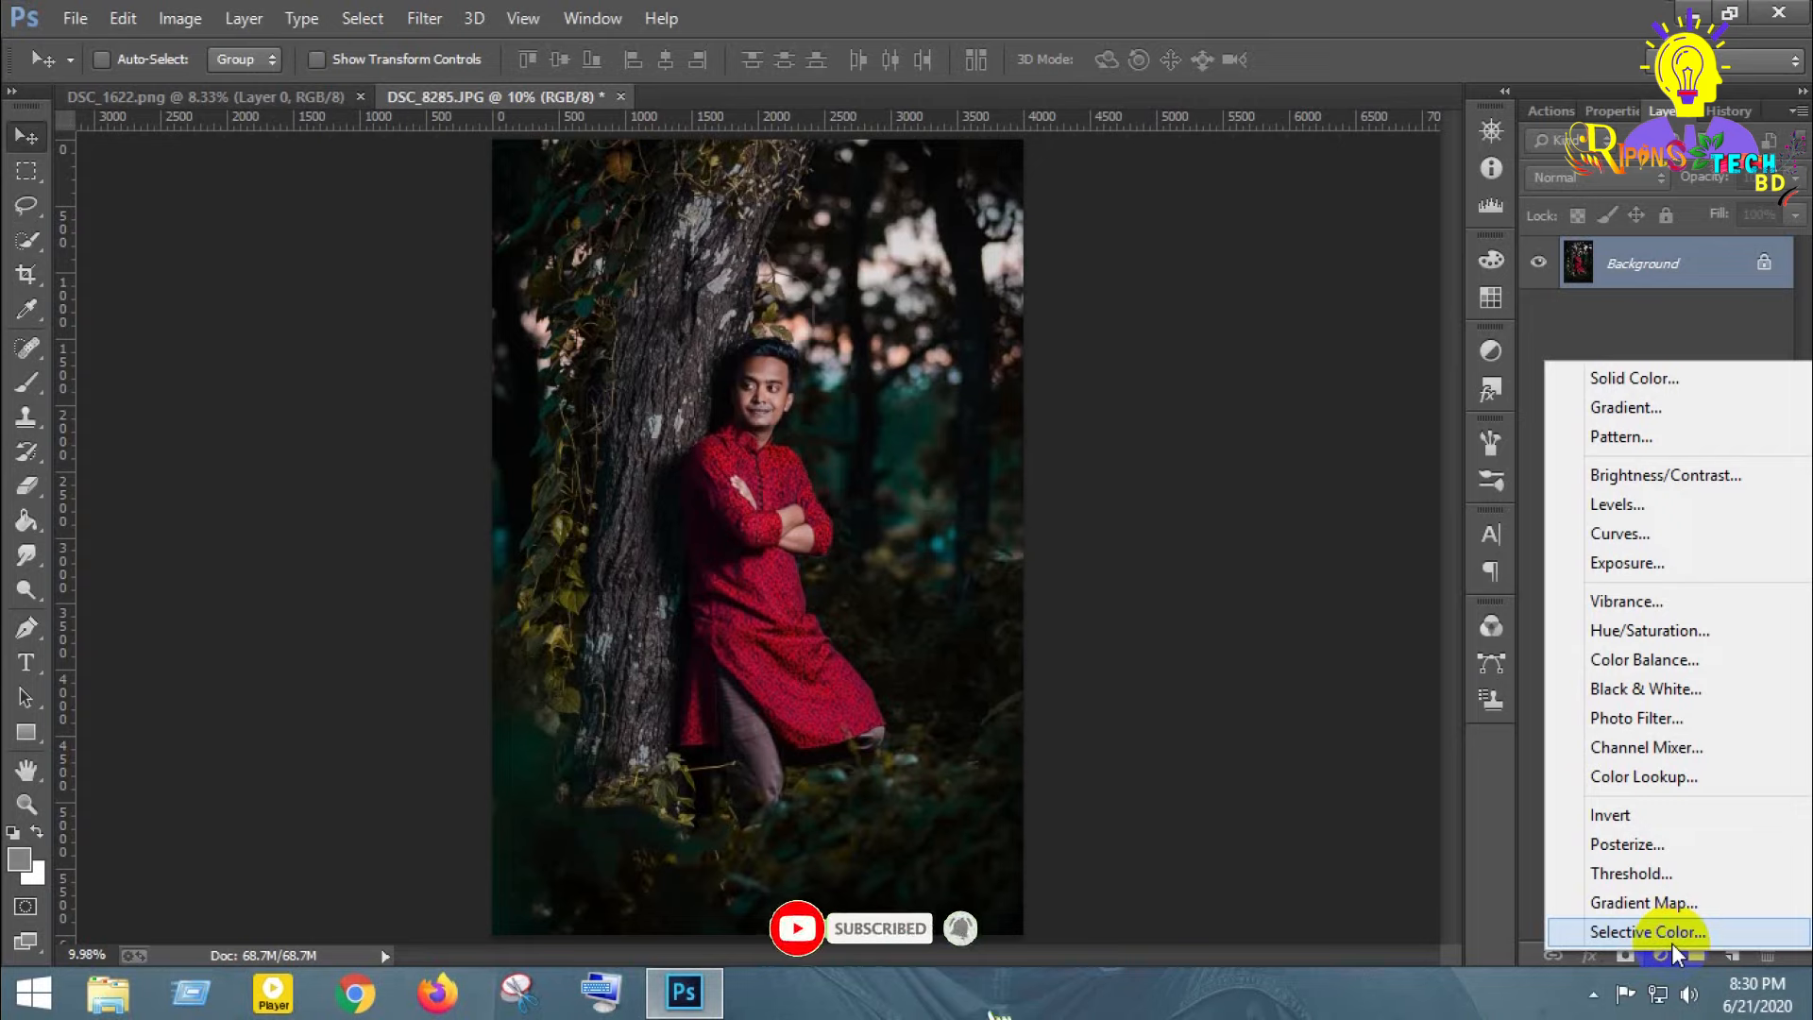
left_click(1637, 280)
scroll(773, 416, "up", 8)
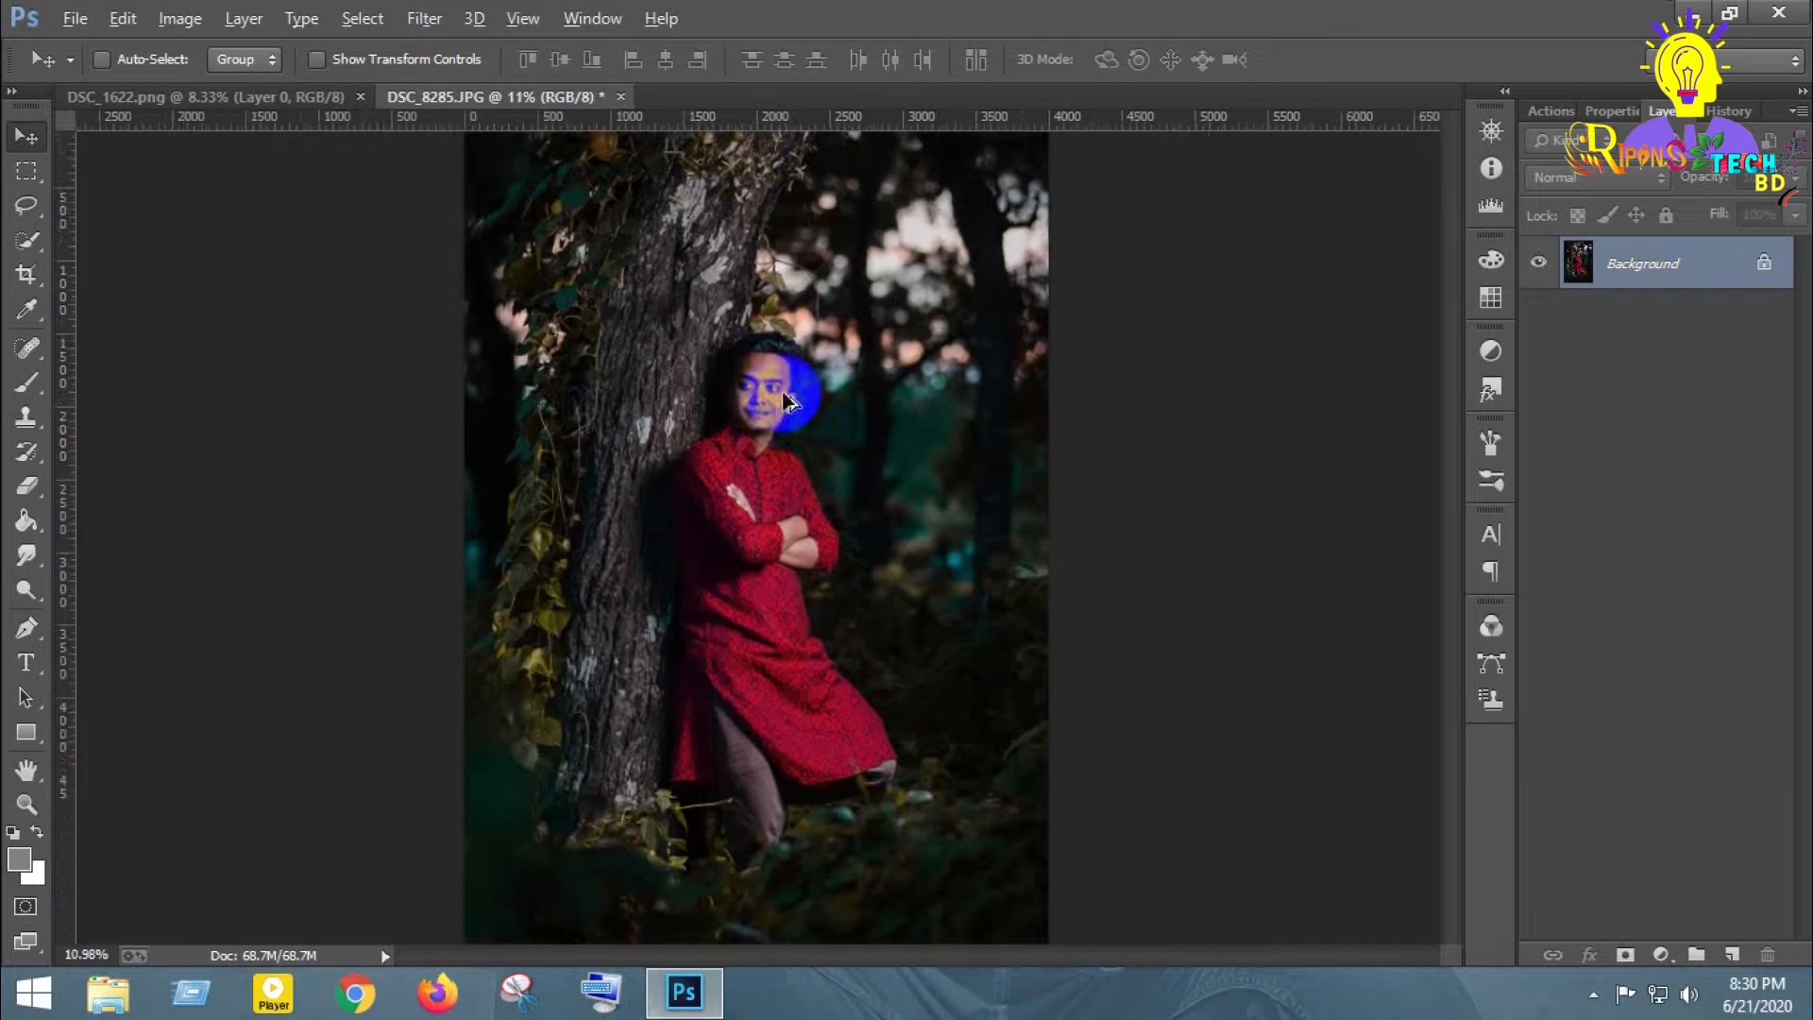
scroll(760, 427, "down", 8)
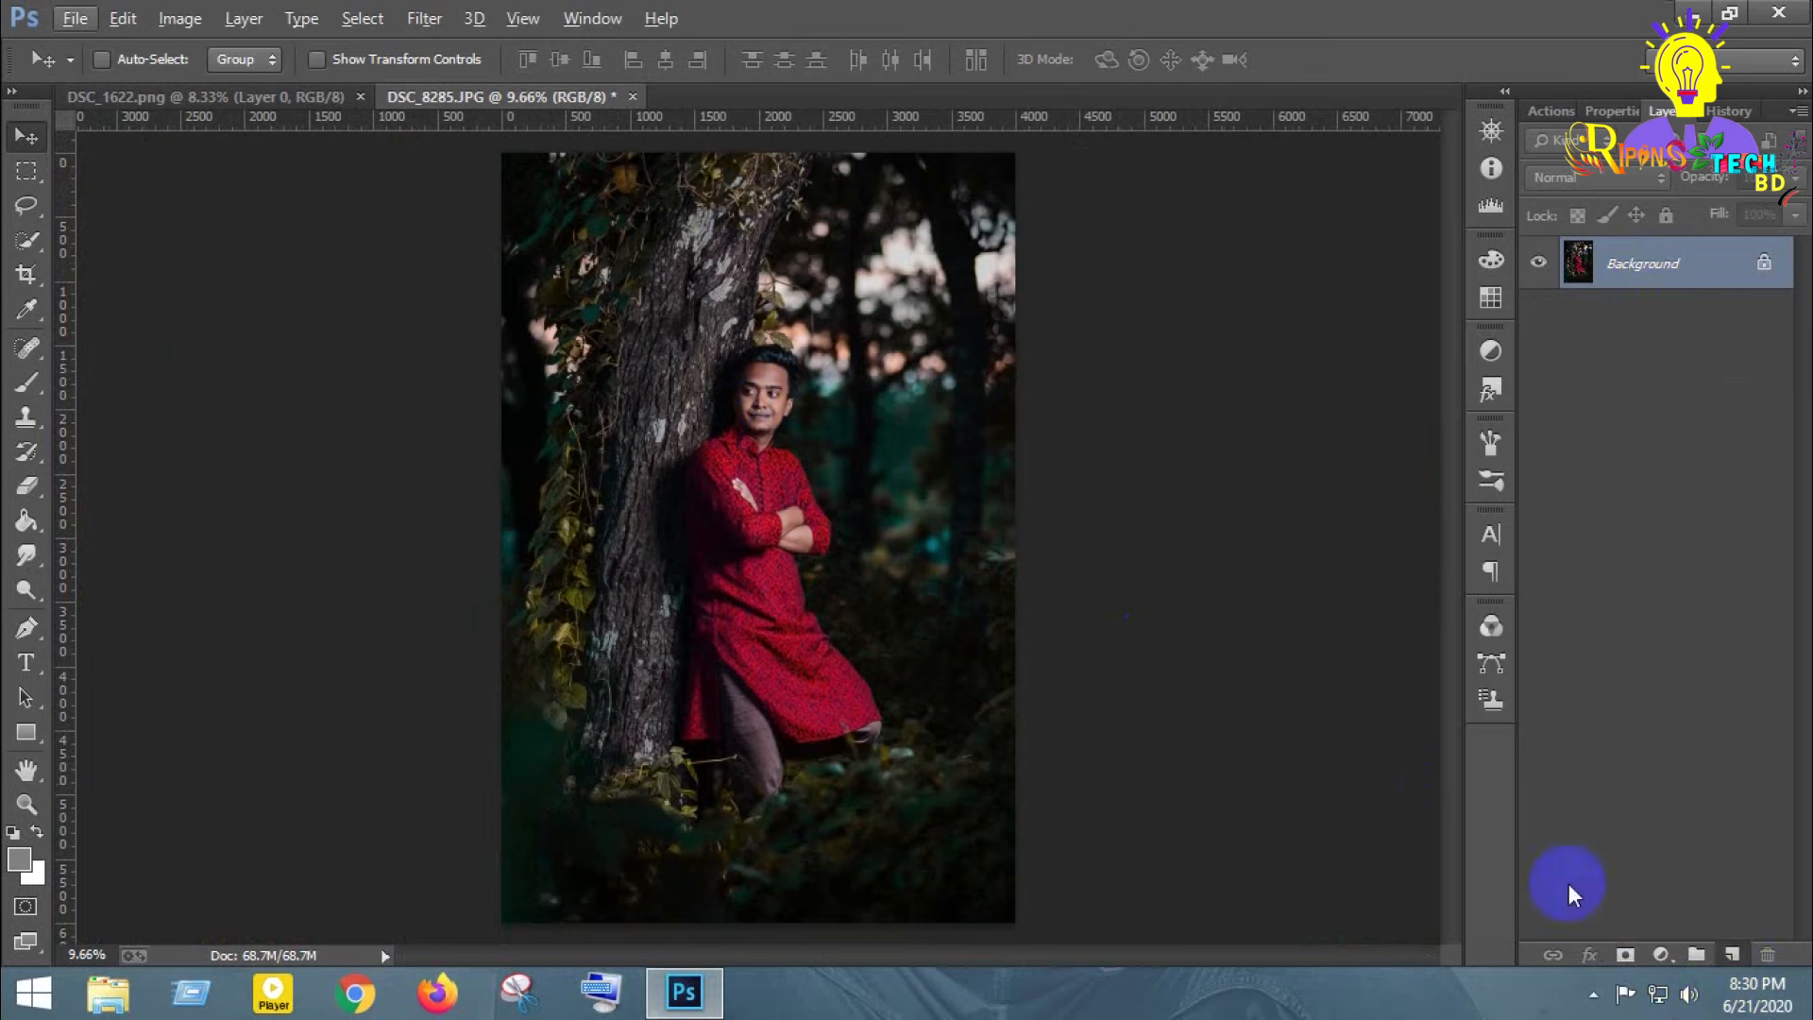
- Add a new empty layer and set up the Brush tool with a size of 1200
left_click(1733, 956)
right_click(27, 385)
left_click(142, 379)
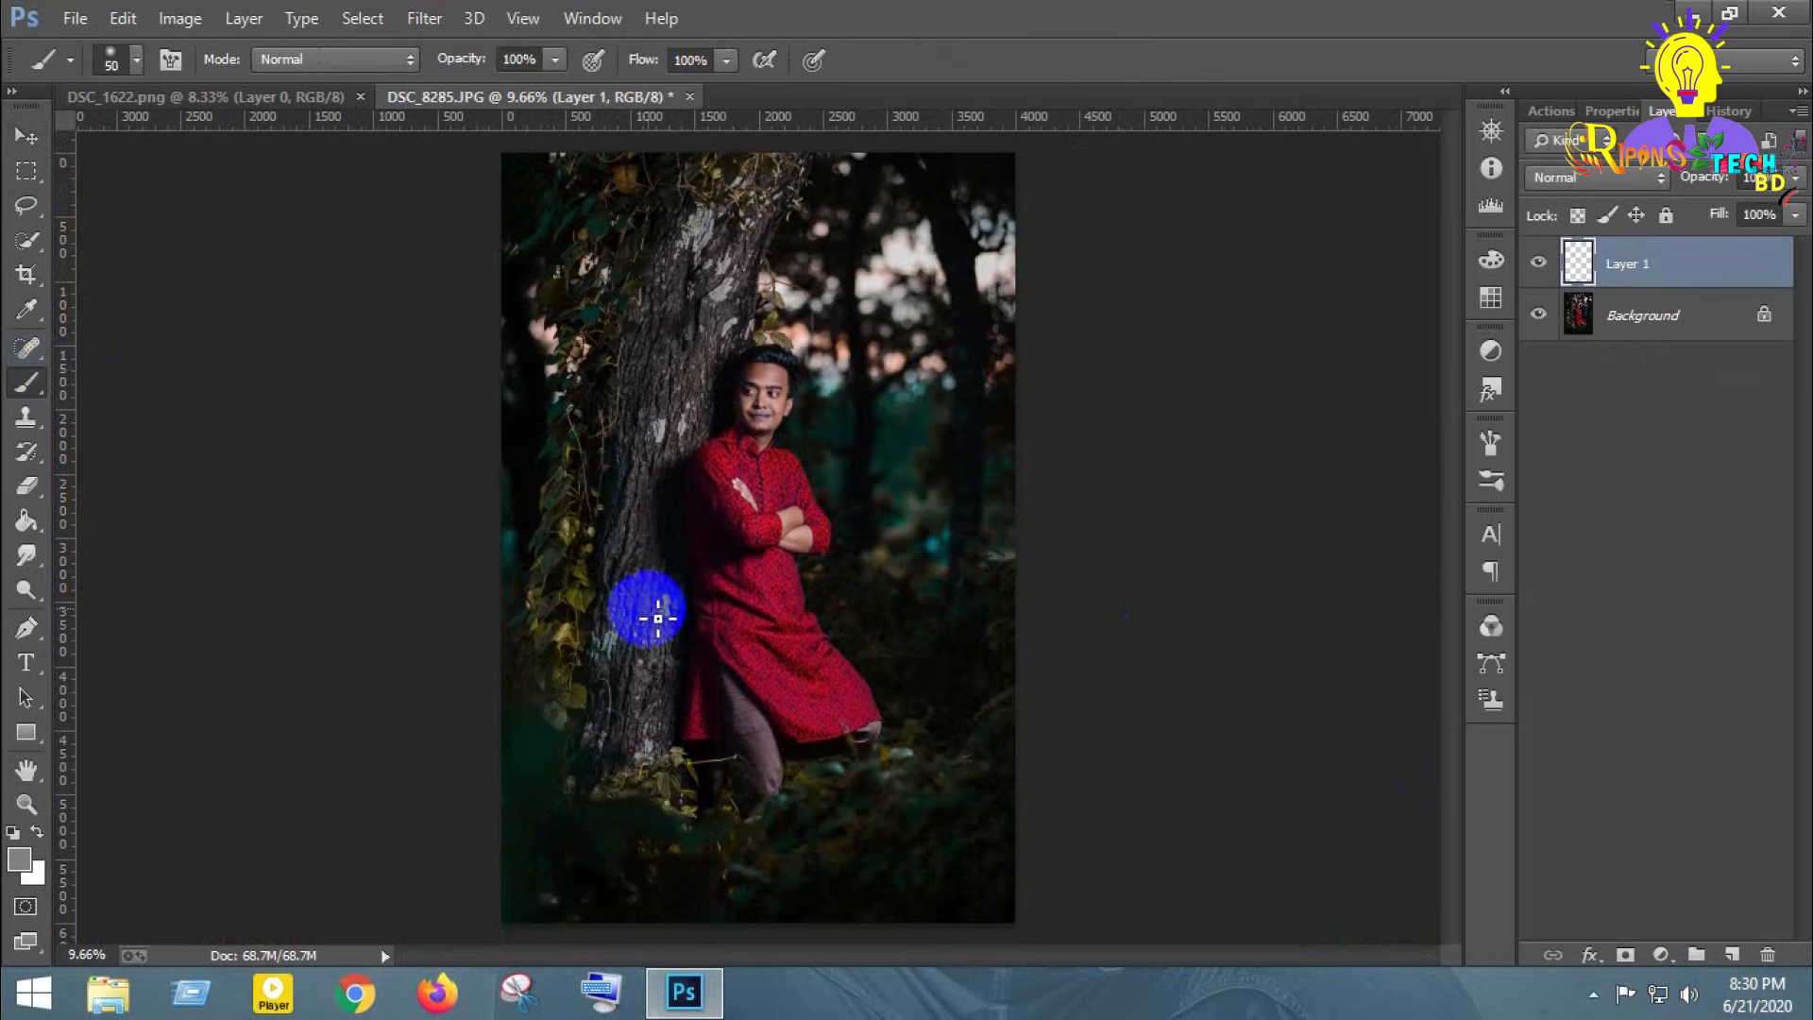
key("bracketright")
key("bracketright")
key("bracketright")
key("bracketright")
key("bracketright")
key("bracketright")
key("bracketright")
key("bracketright")
key("bracketright")
key("bracketright")
key("bracketright")
key("bracketright")
key("bracketright")
key("bracketright")
key("bracketright")
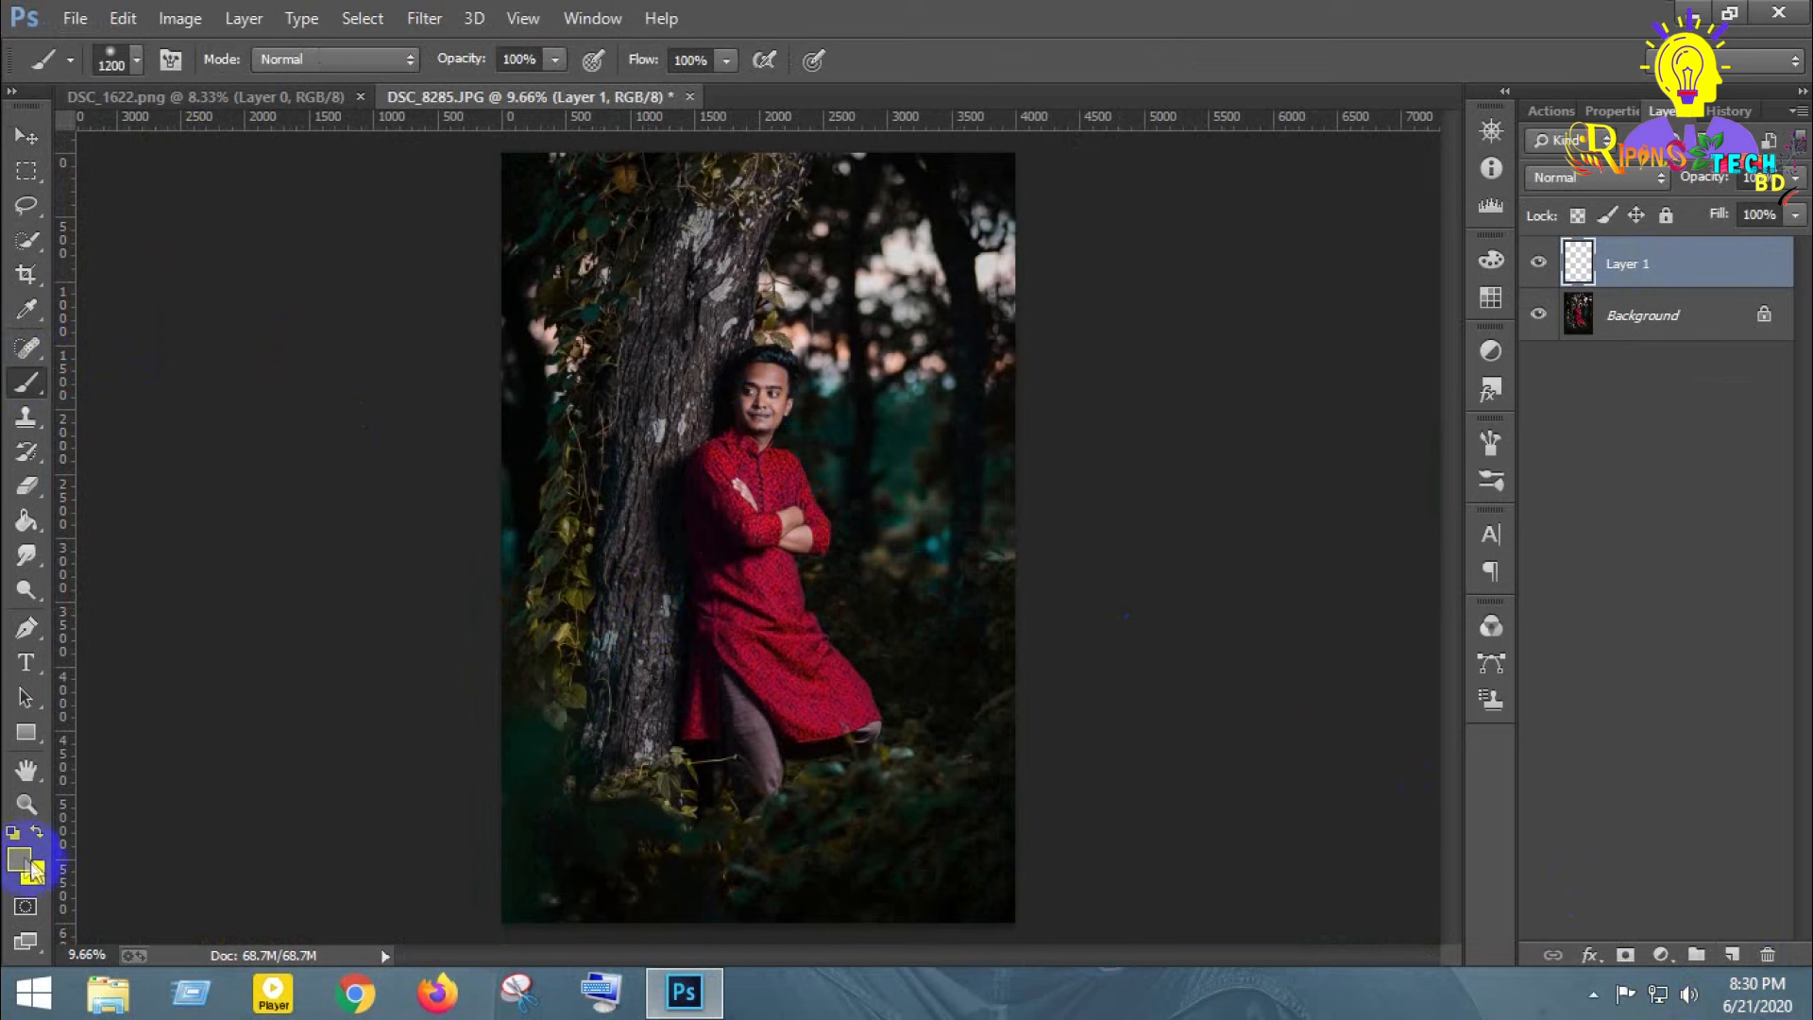
- Set the foreground colour to the pale yellow feffad
left_click(29, 867)
left_click_drag(1219, 782, 1217, 761)
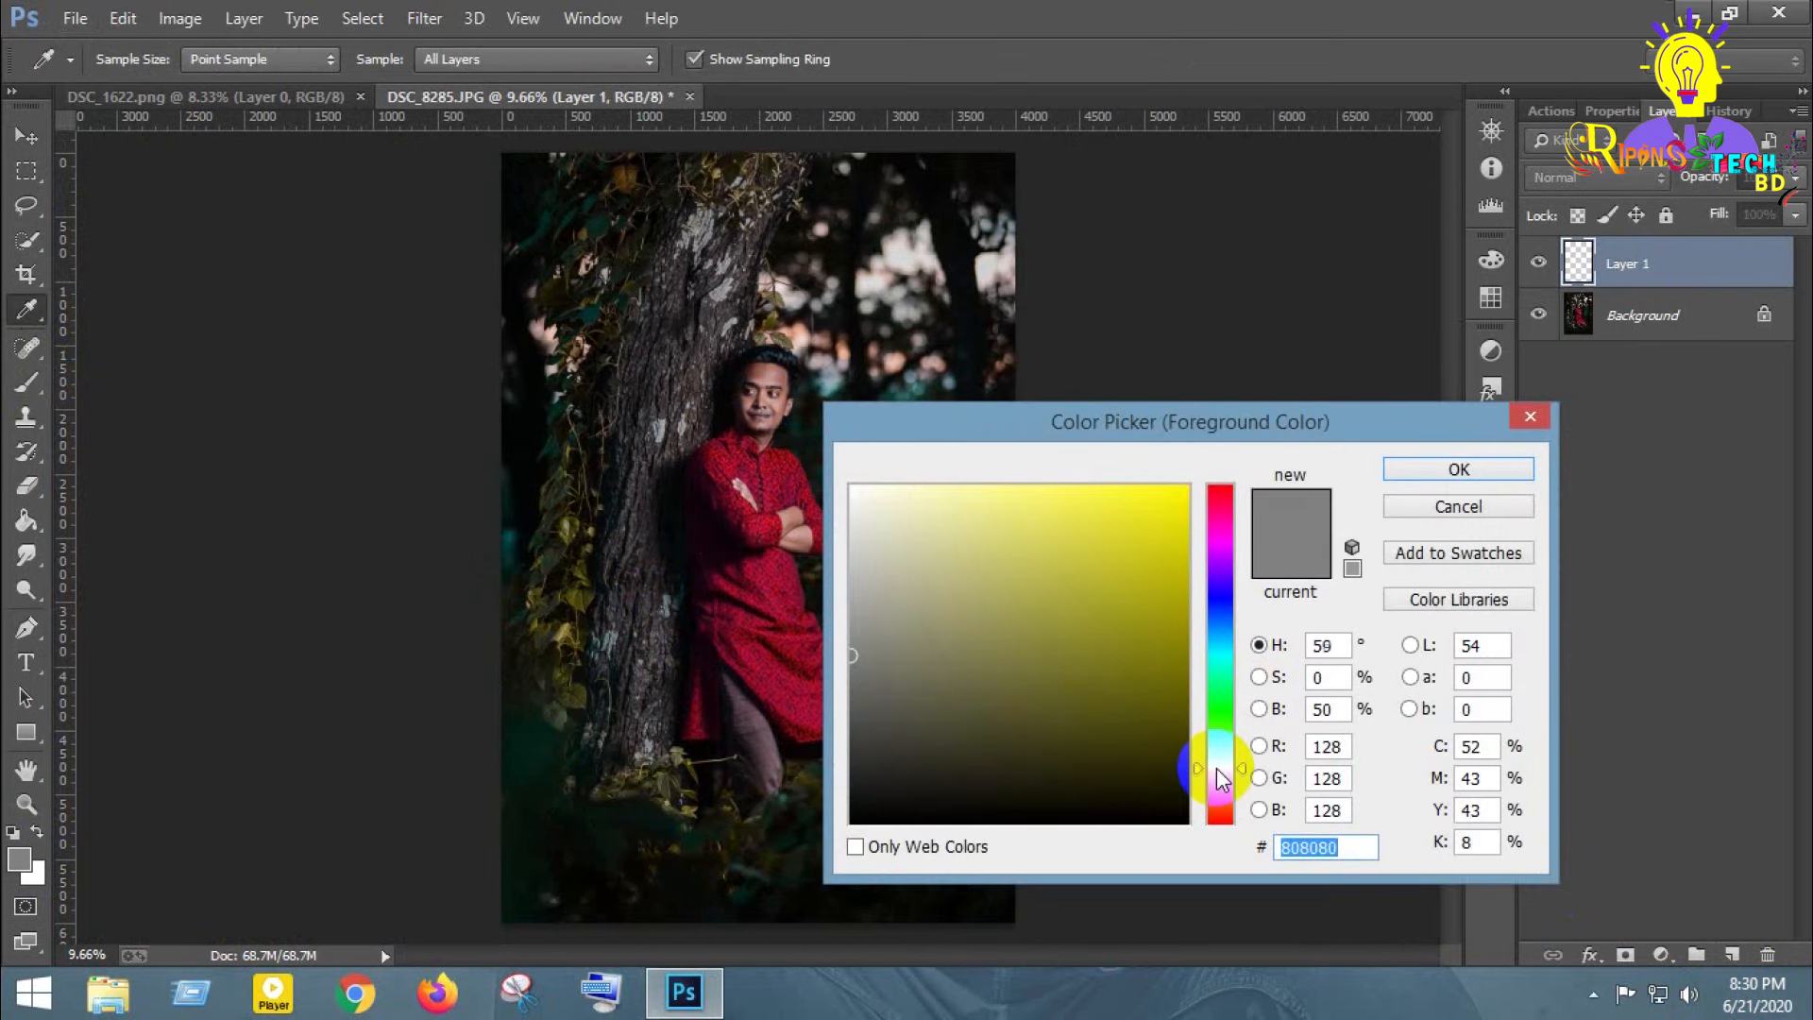
mouse_move(1117, 551)
left_mouse_down()
mouse_move(932, 460)
mouse_move(957, 484)
left_mouse_up()
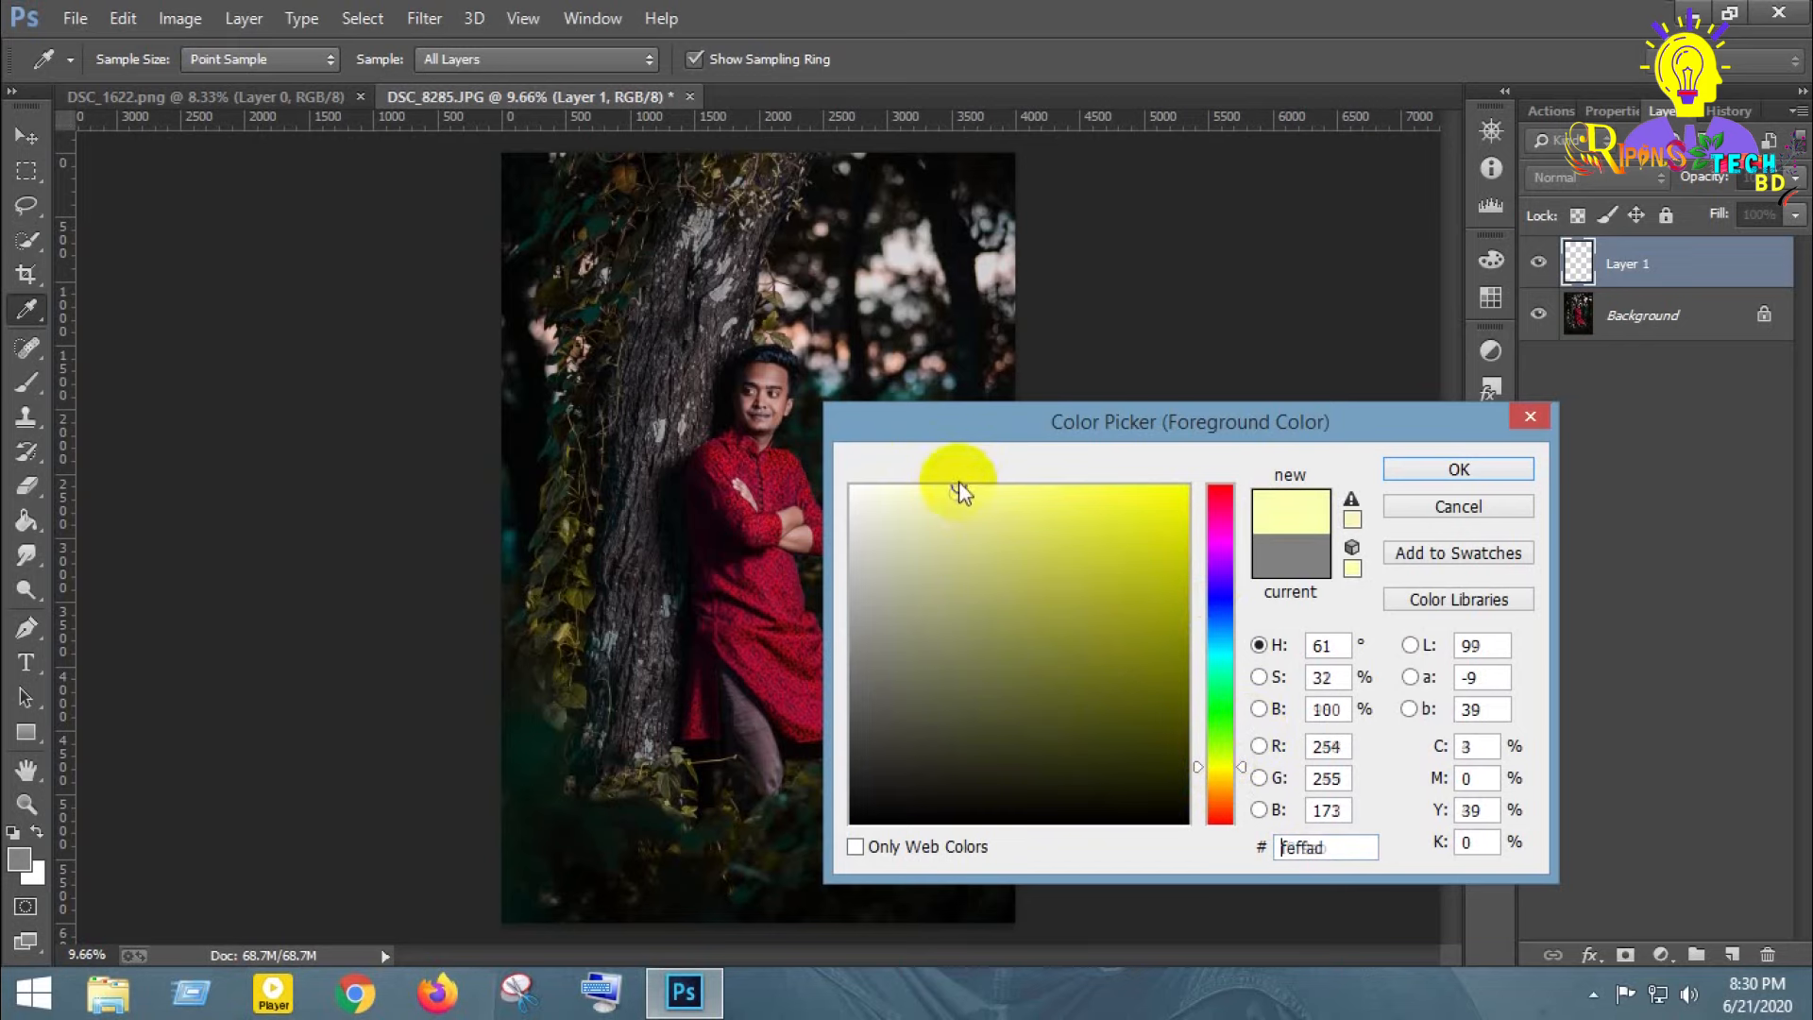
key("Return")
left_click(776, 489)
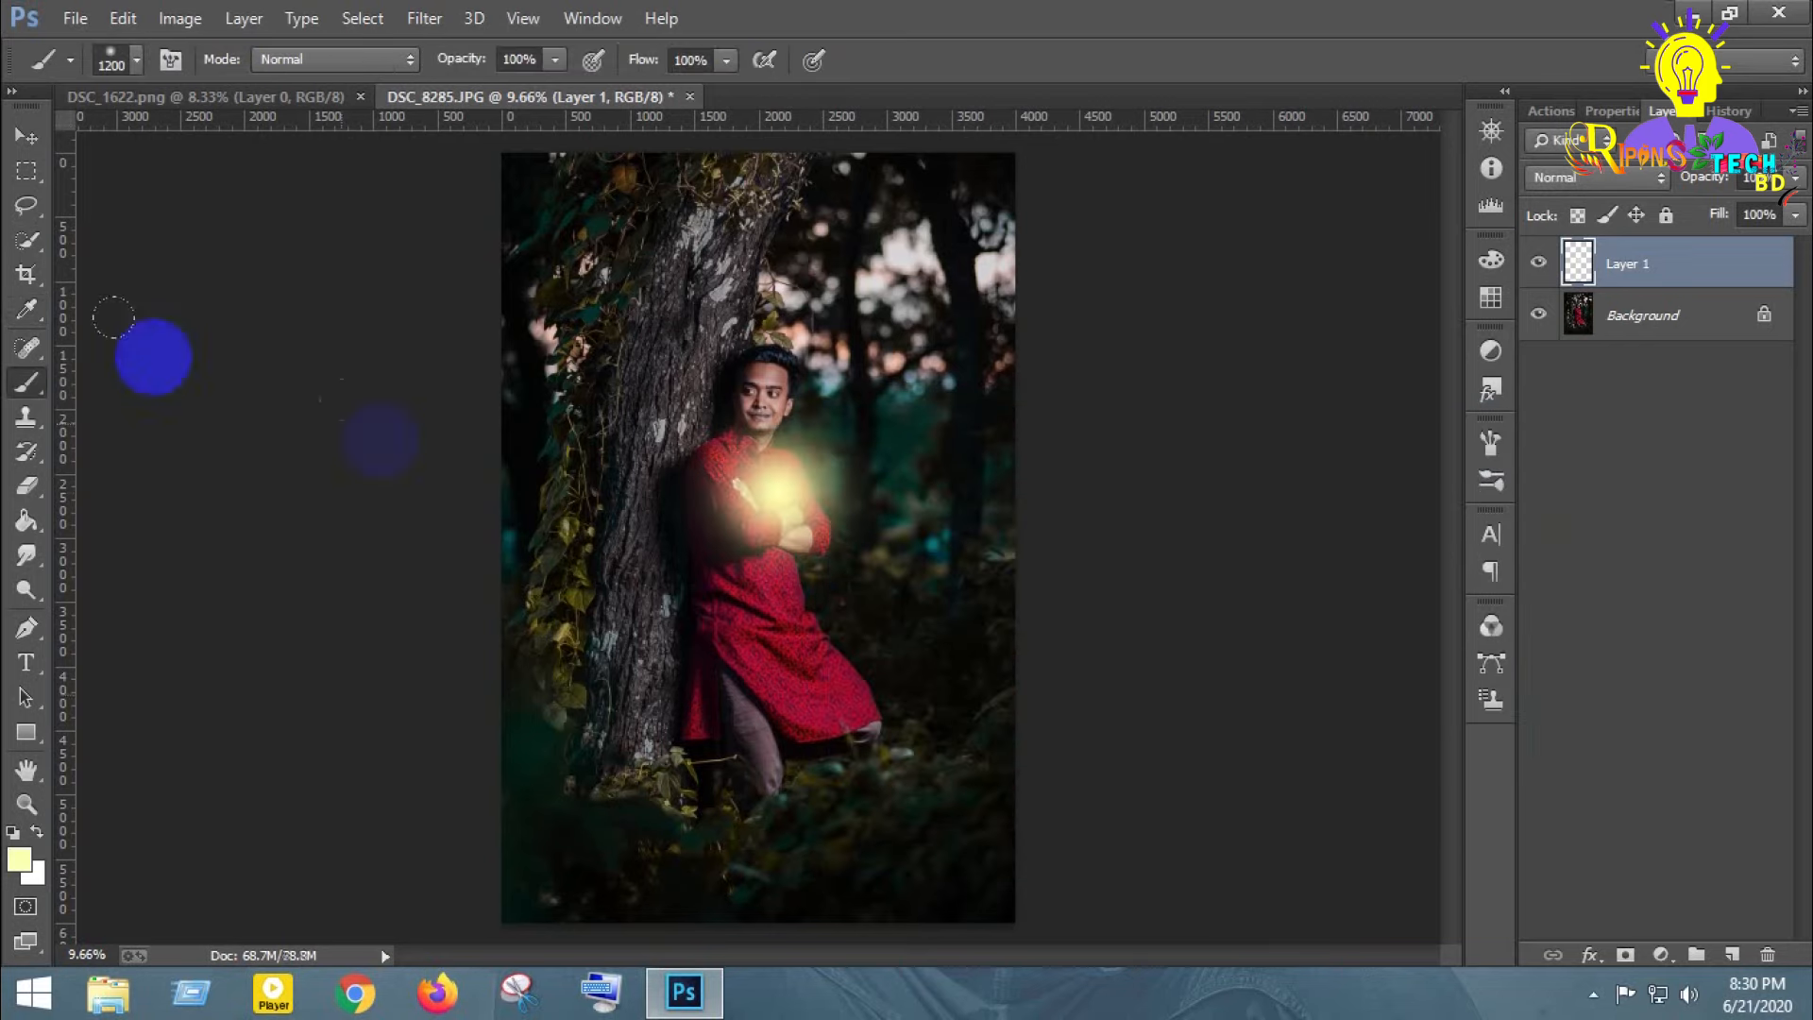
left_click(27, 140)
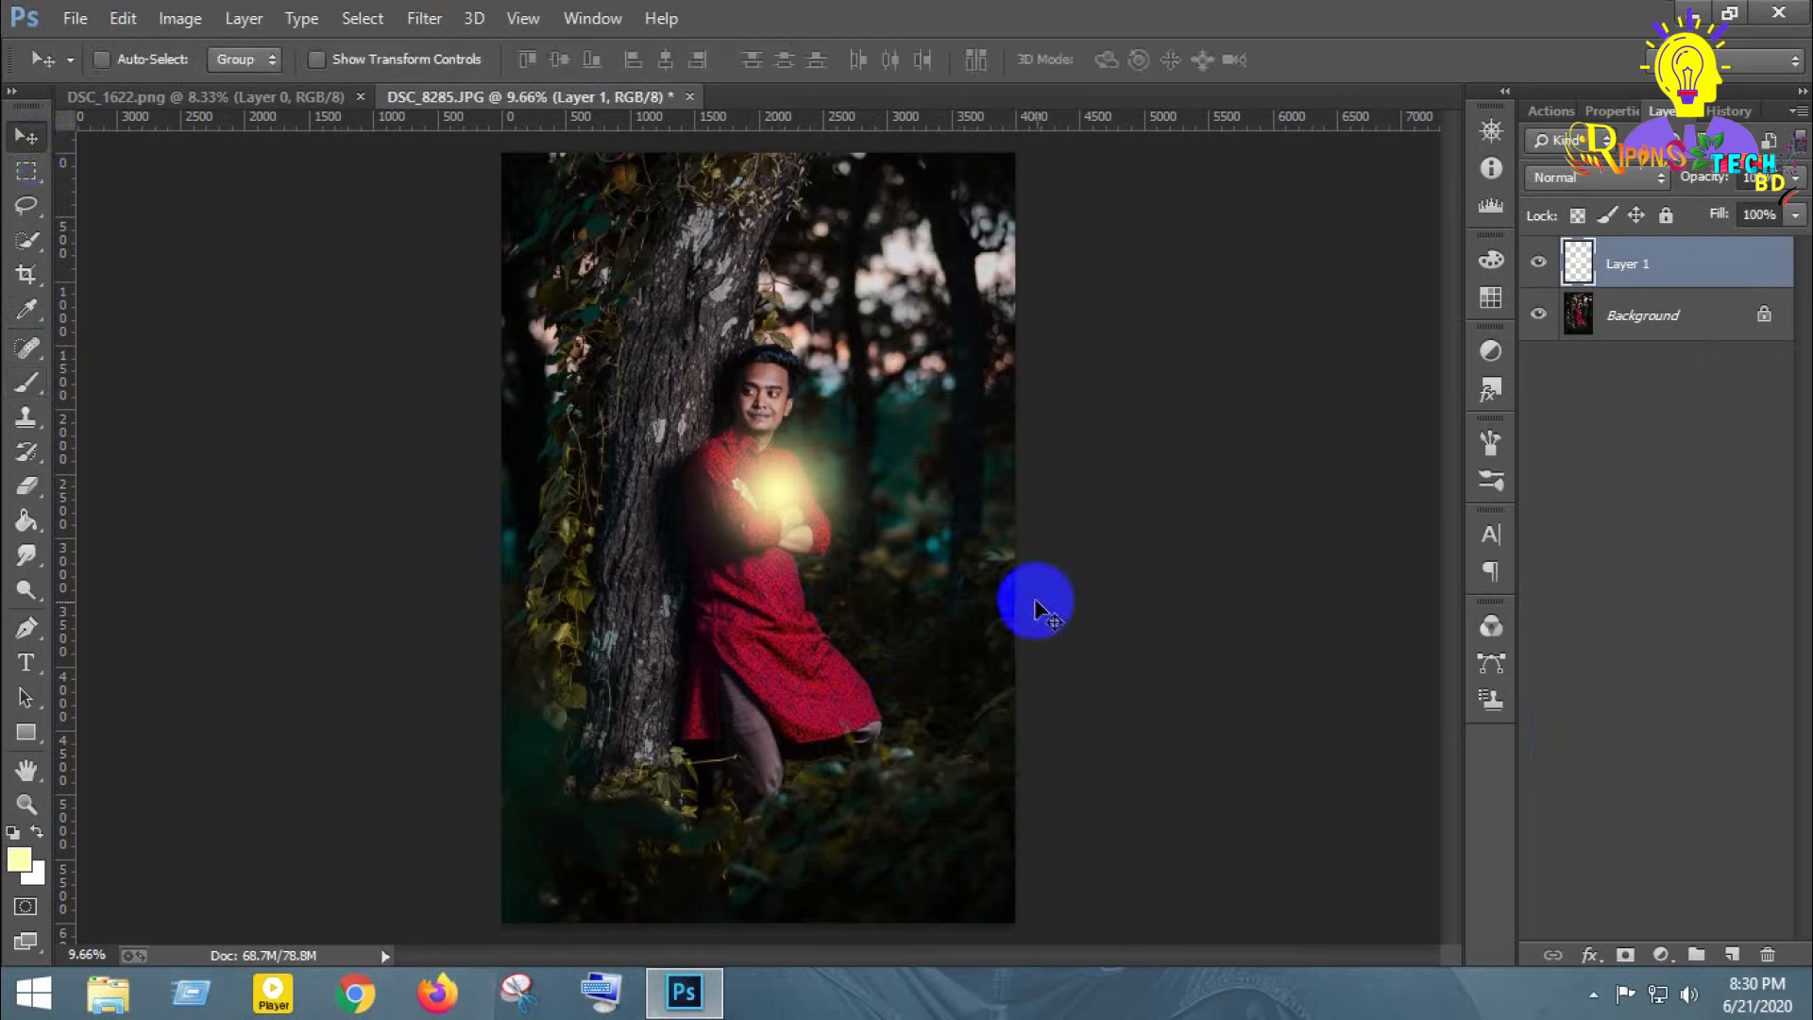
key("ctrl+z")
key("Delete")
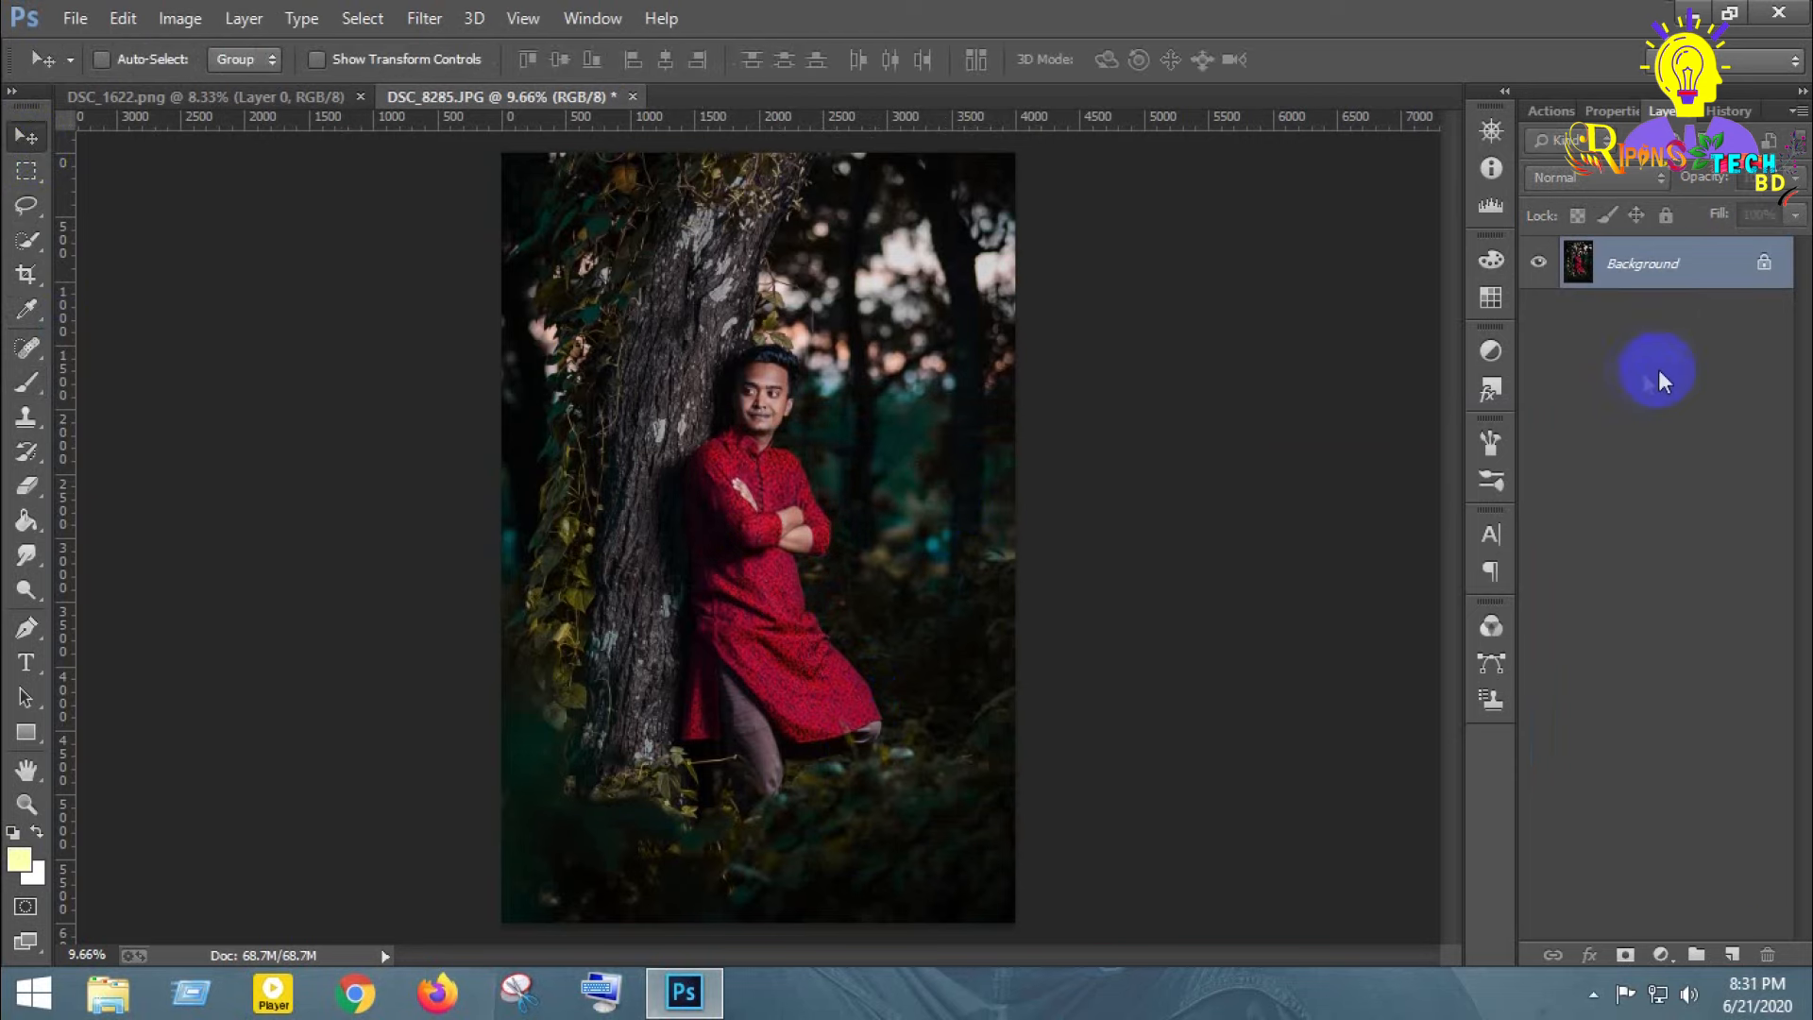
- Paint a single soft pale-yellow glow on a new layer and move it onto the dark background beside the man's face
left_click(1731, 955)
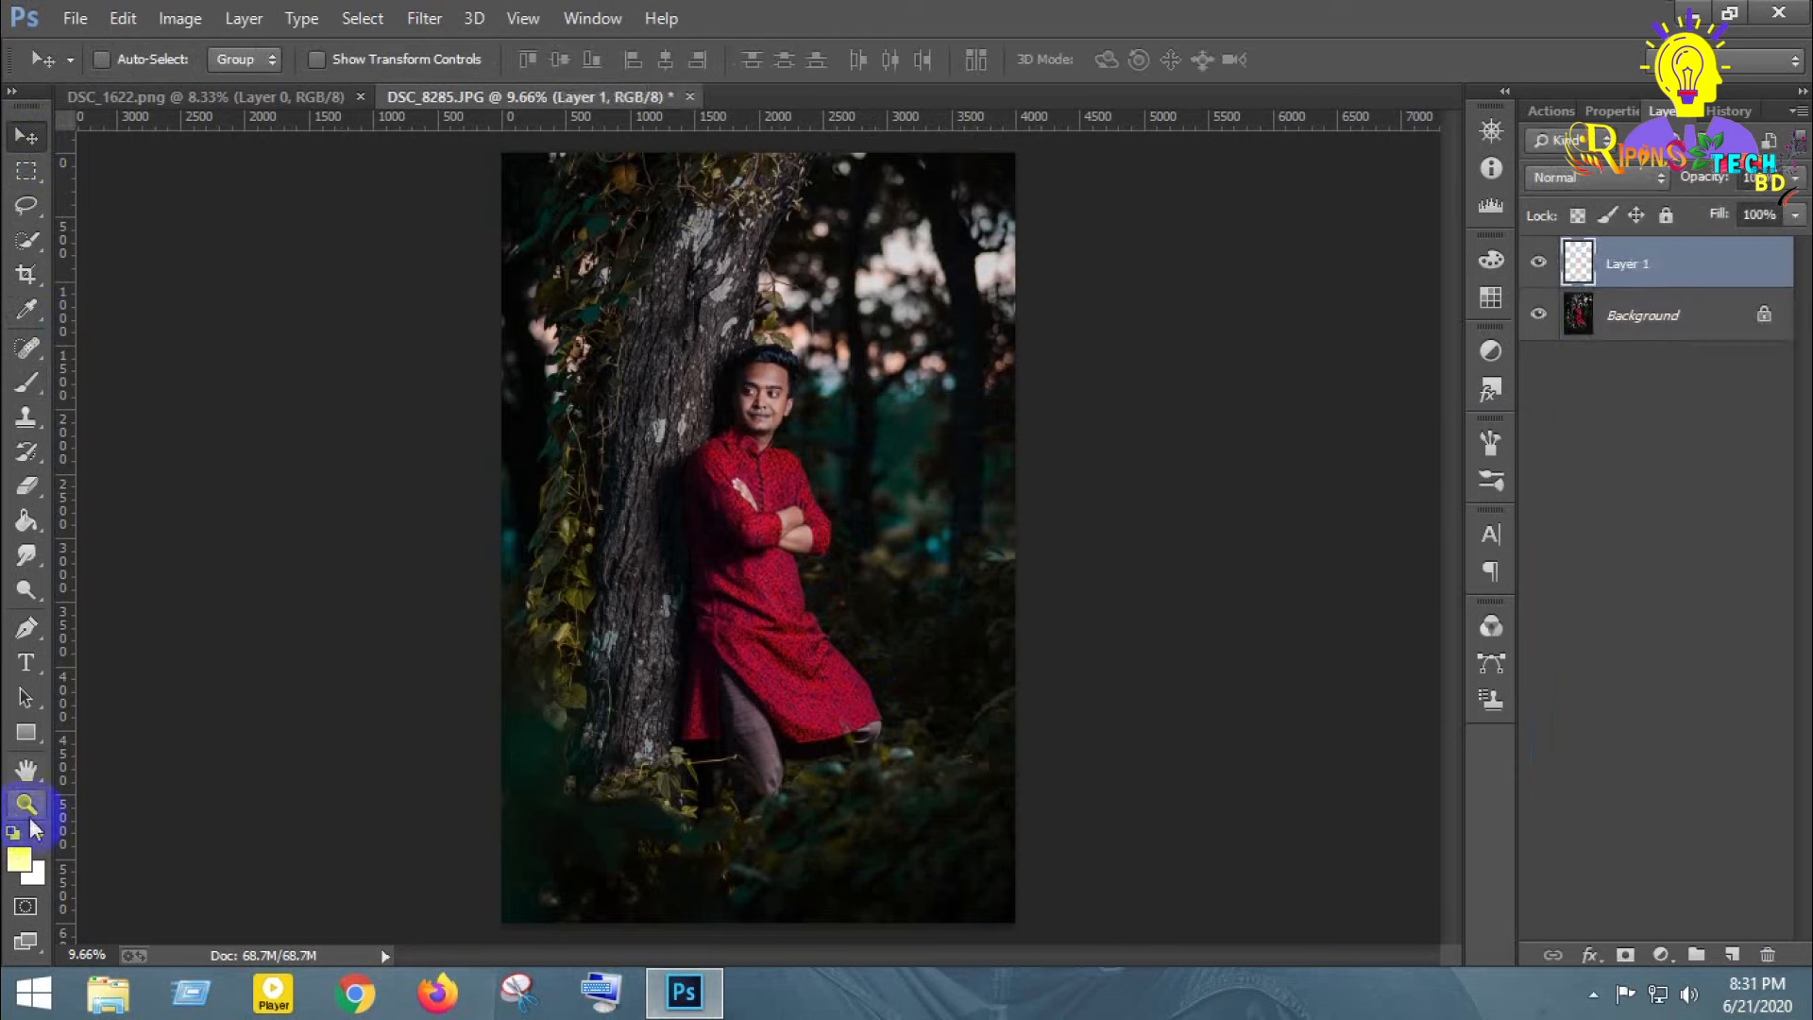
left_click(28, 386)
left_click(784, 520)
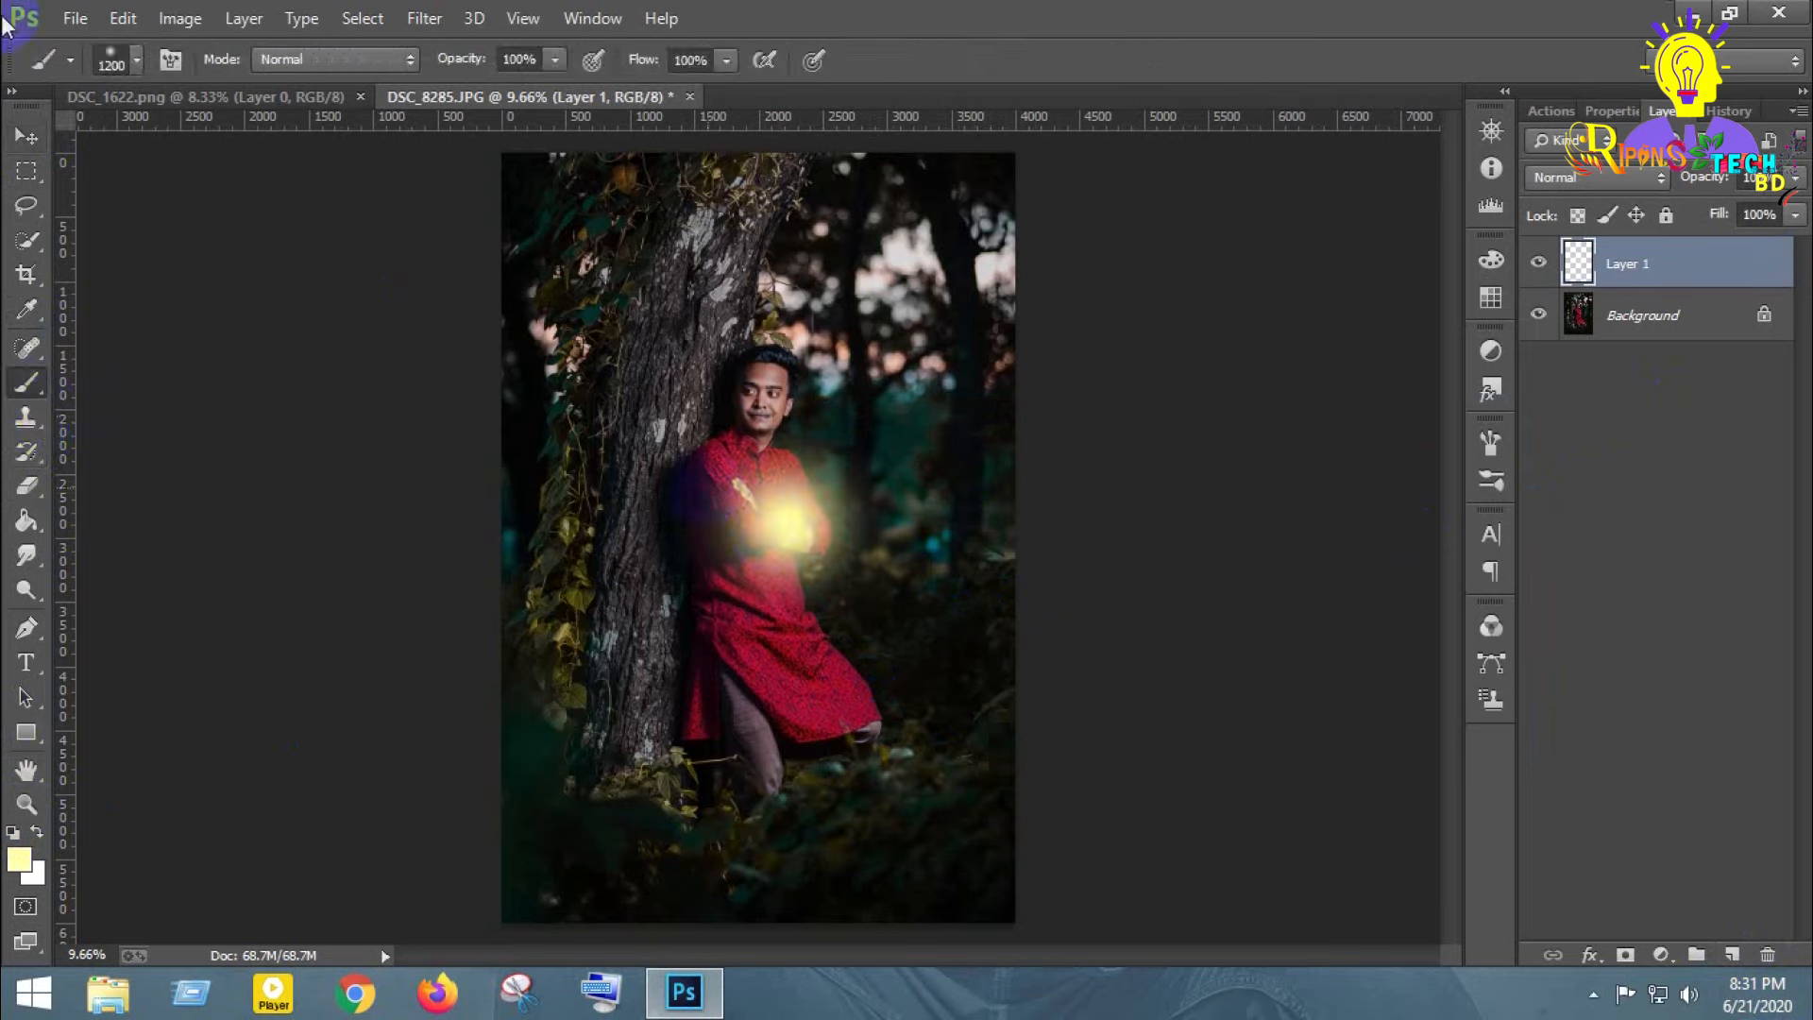
left_click(26, 137)
left_click_drag(814, 565, 895, 477)
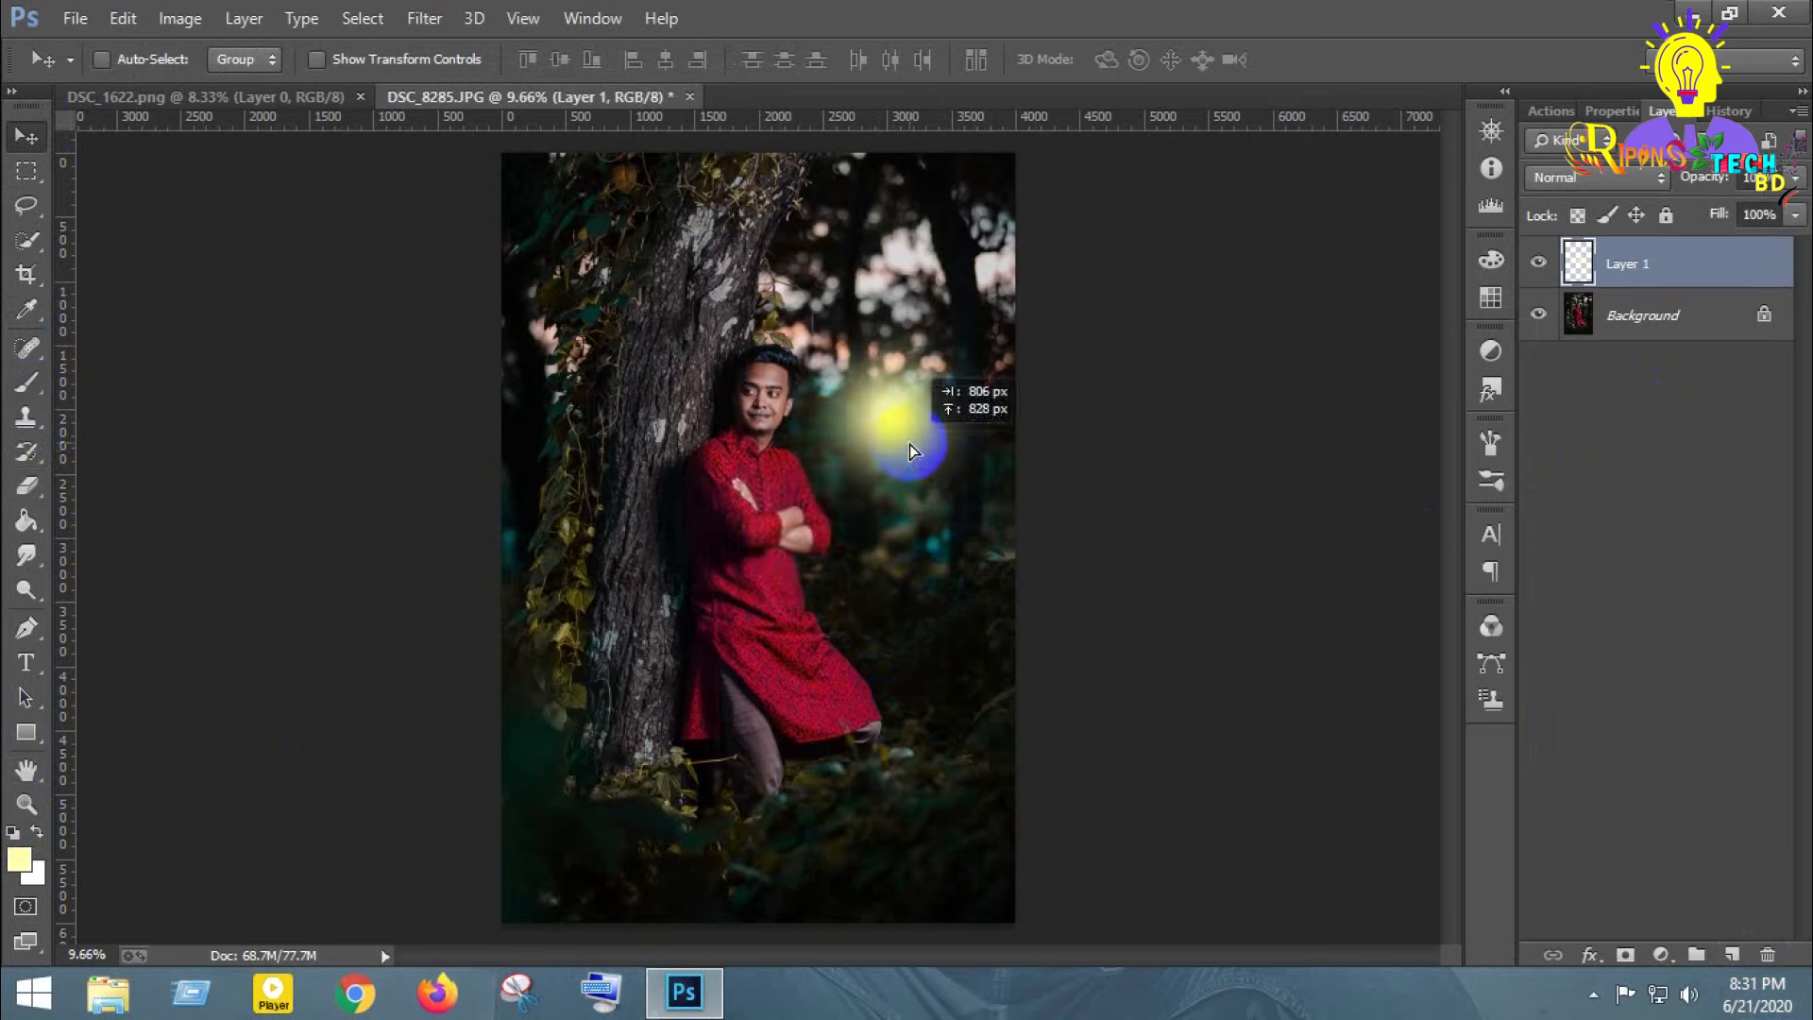
- Enlarge the glow to about 477% and position it over the upper corner of the photo on the side away from the tree
key("ctrl+t")
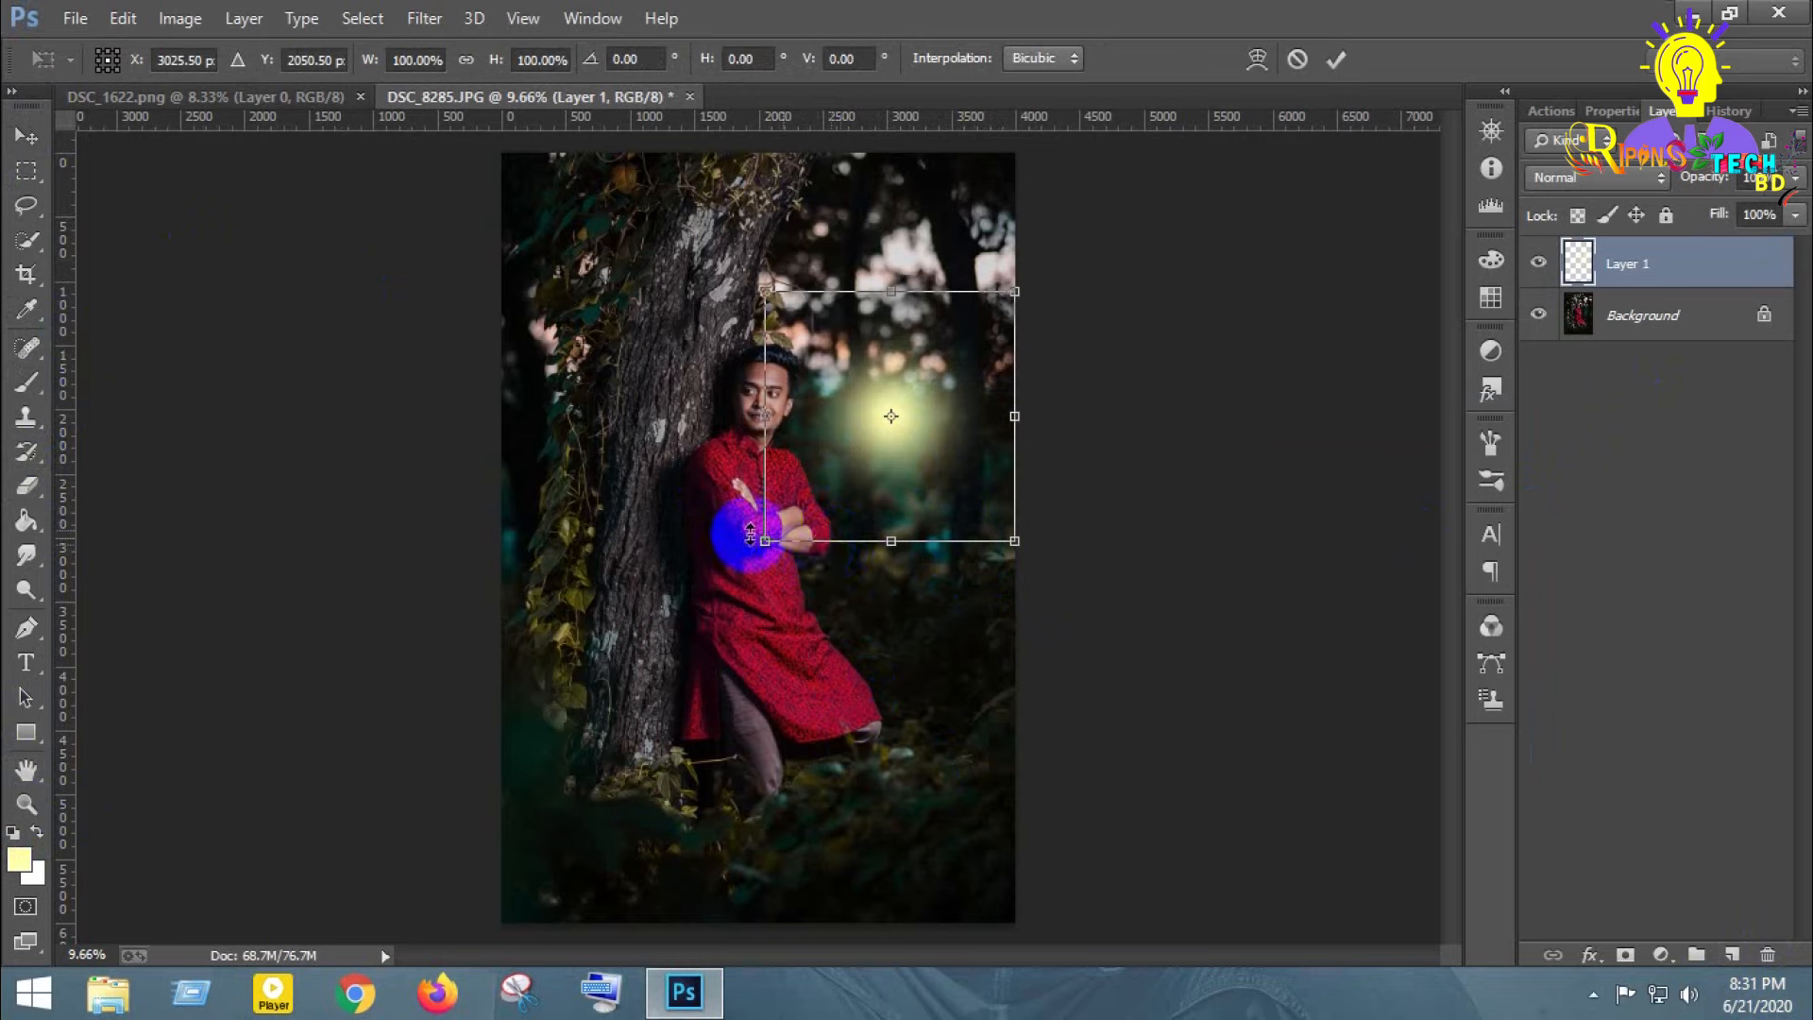
left_click_drag(764, 542, 121, 912)
left_click_drag(703, 710, 1108, 376)
left_click_drag(993, 572, 1034, 859)
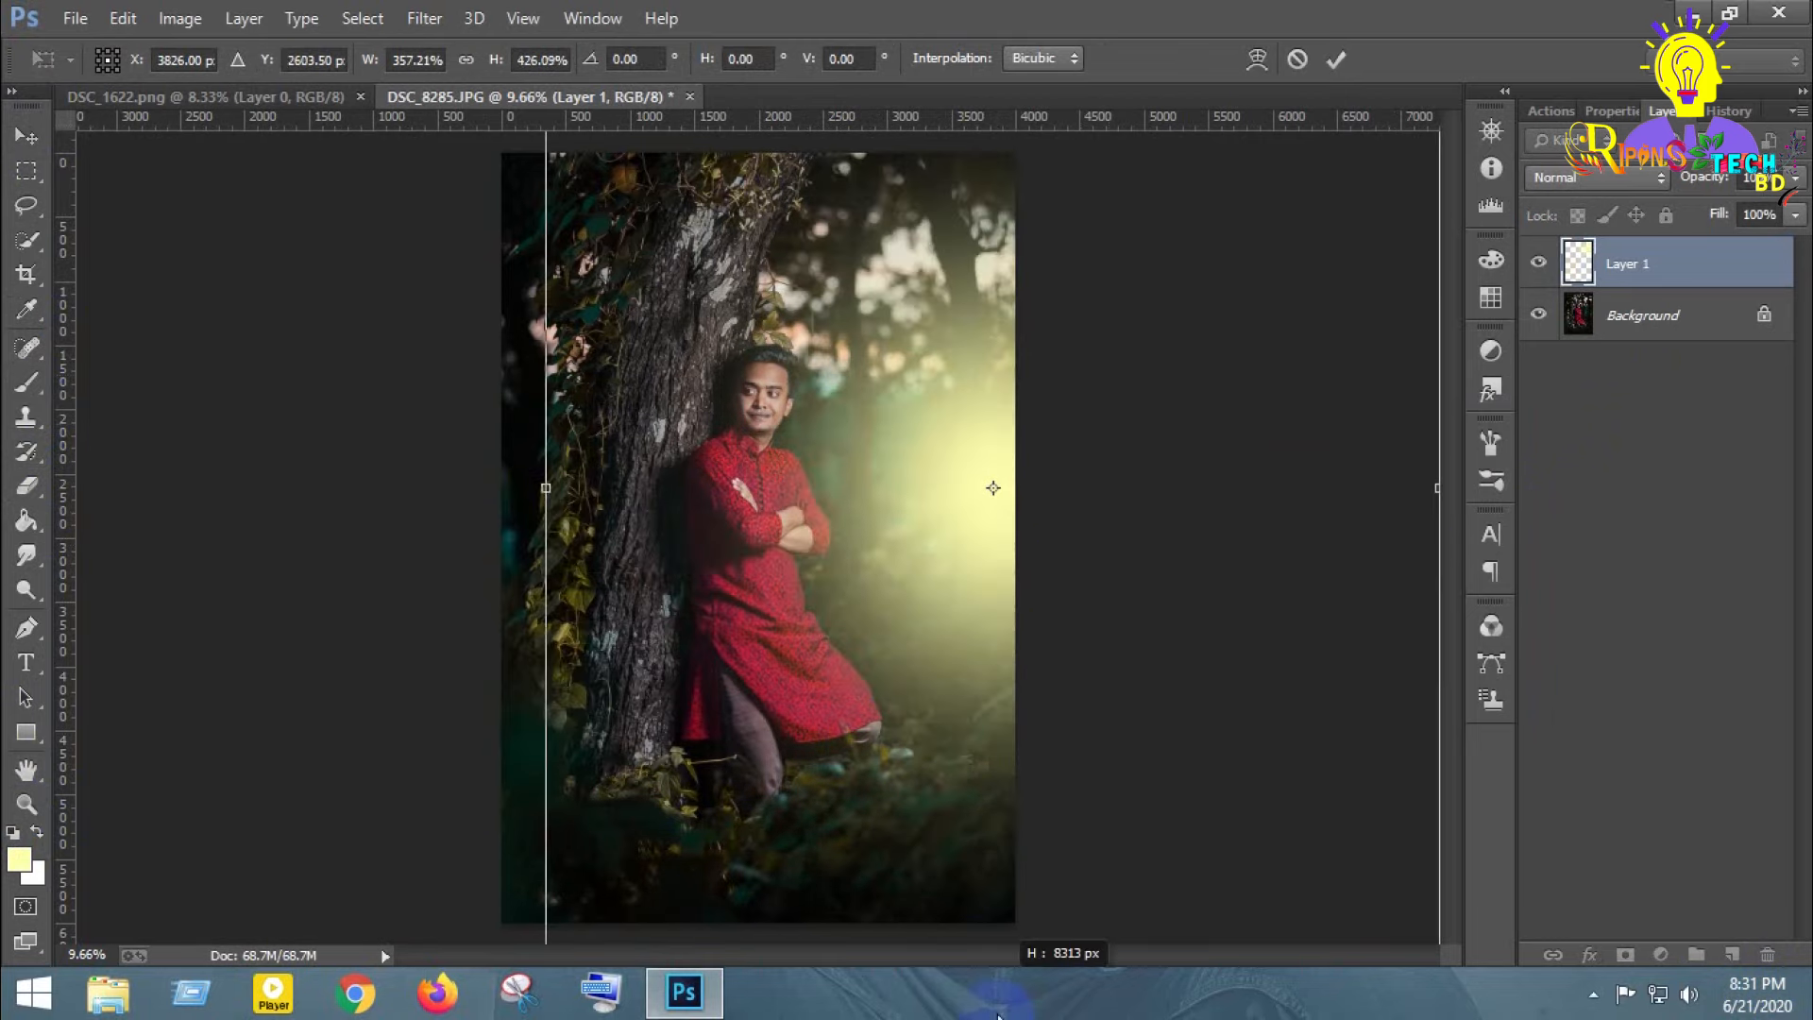
left_click_drag(1088, 706, 1108, 515)
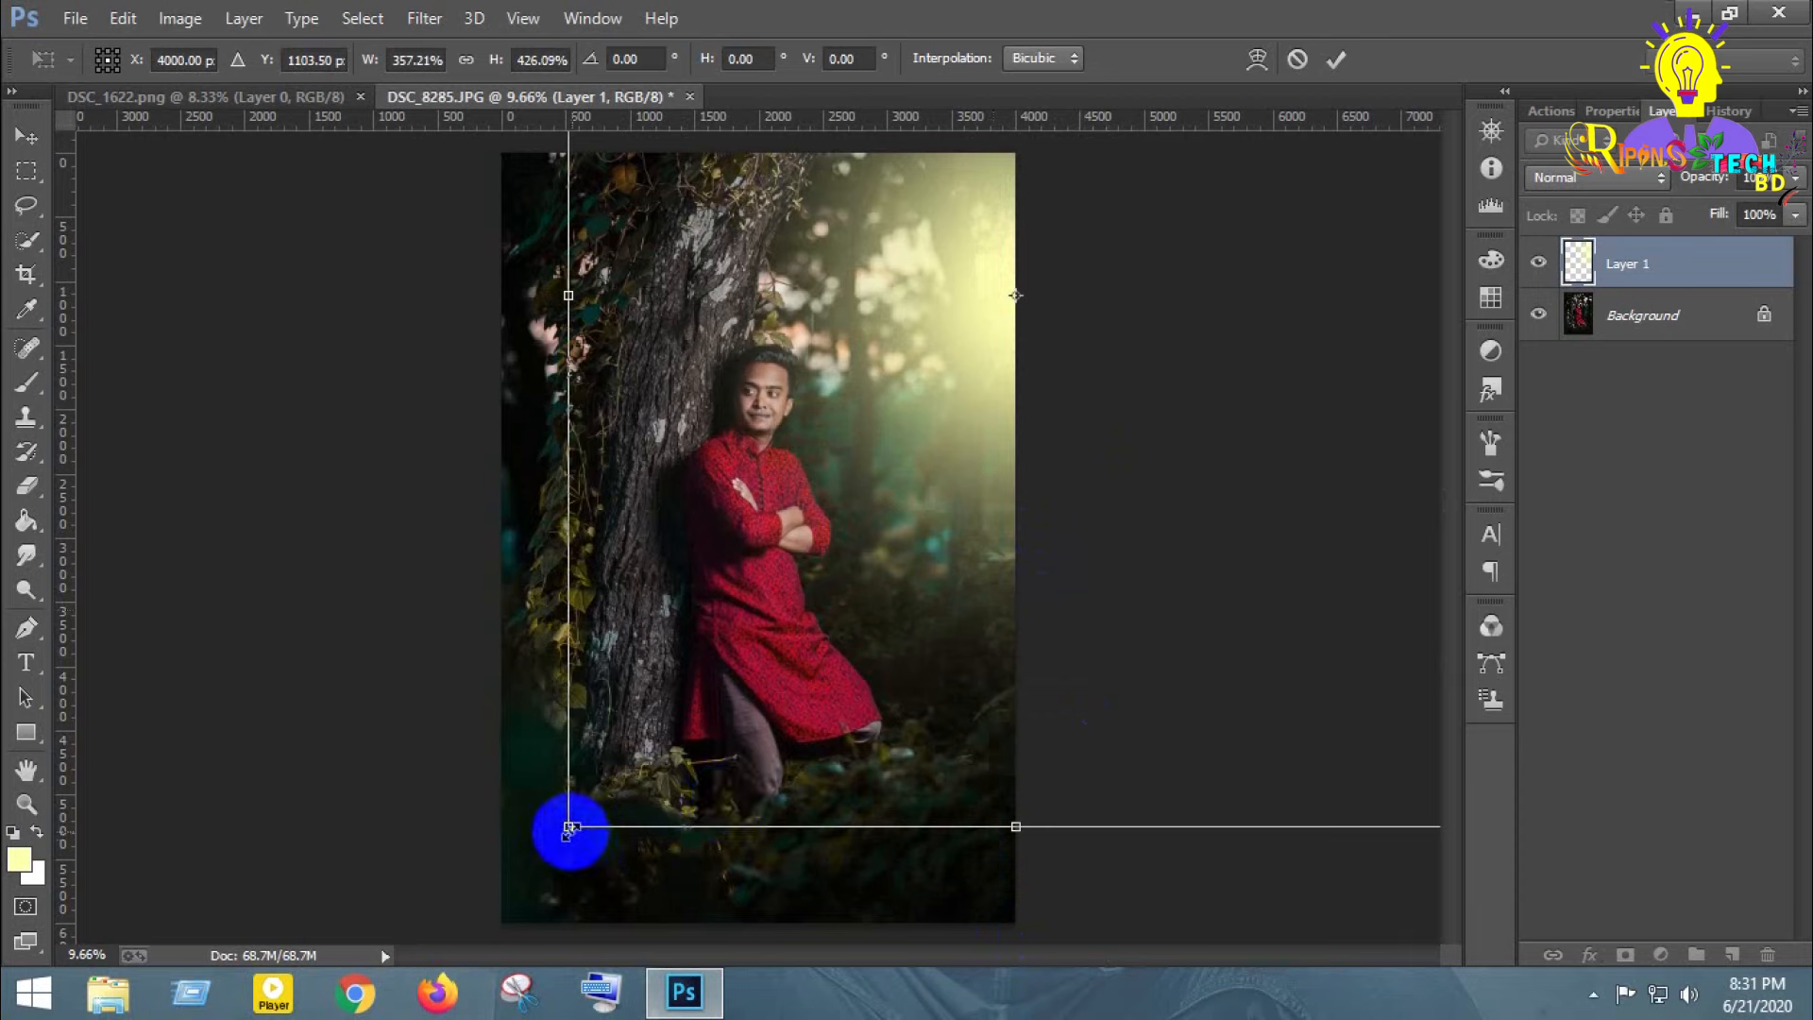
left_click_drag(567, 827, 270, 936)
left_click_drag(1025, 675, 1223, 565)
key("Return")
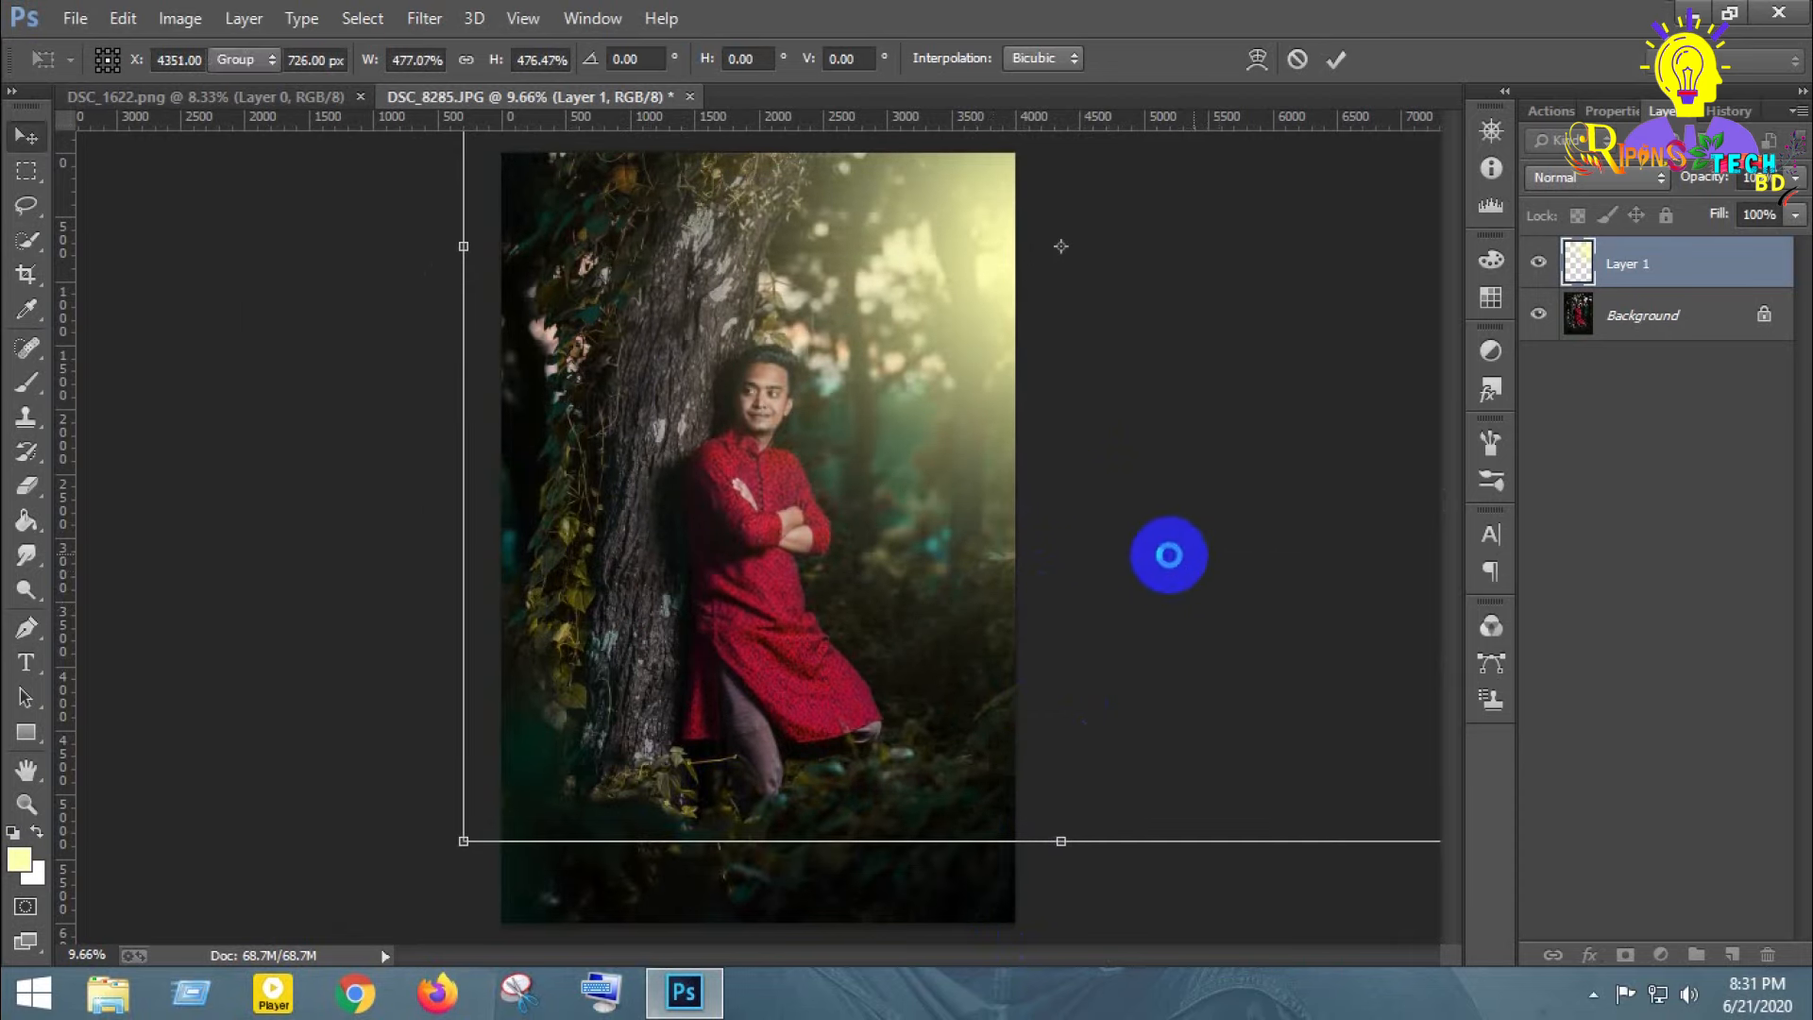
- Set the glow layer's blend mode to Linear Dodge (Add) and slightly reduce its opacity
left_click(1606, 180)
left_click(1606, 180)
scroll(1605, 180, "down", 1)
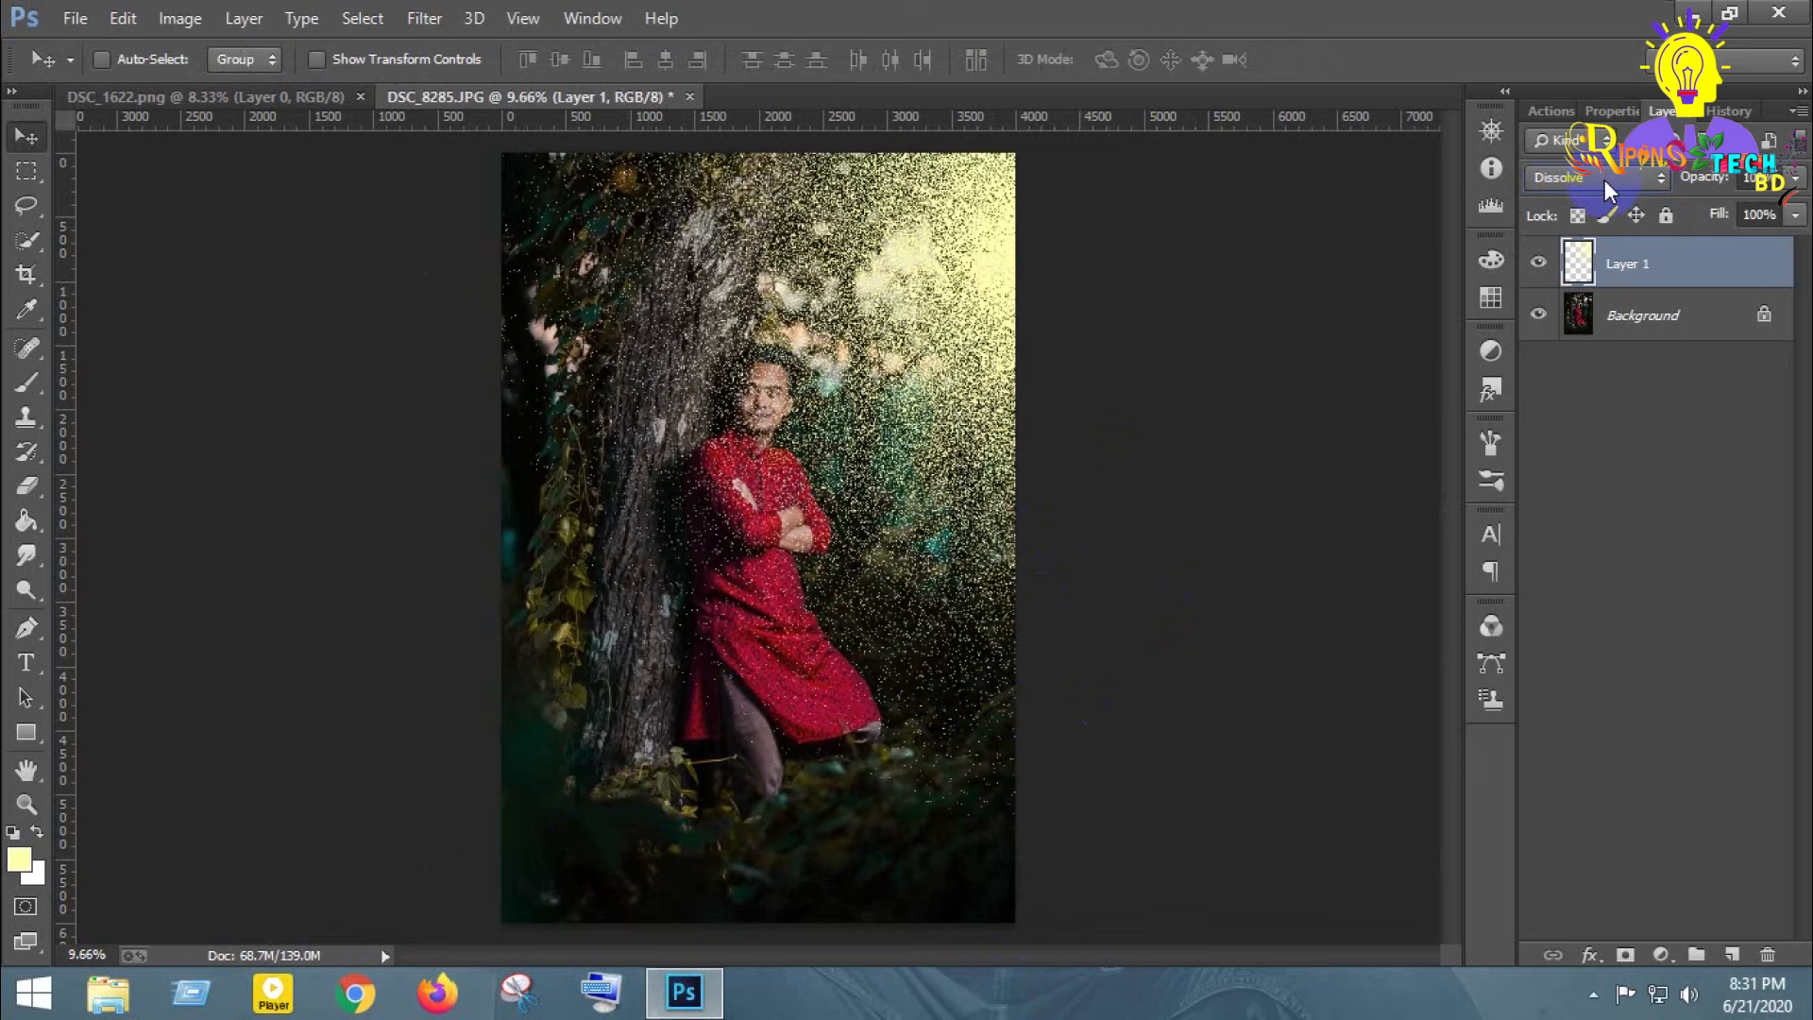
scroll(1606, 180, "down", 3)
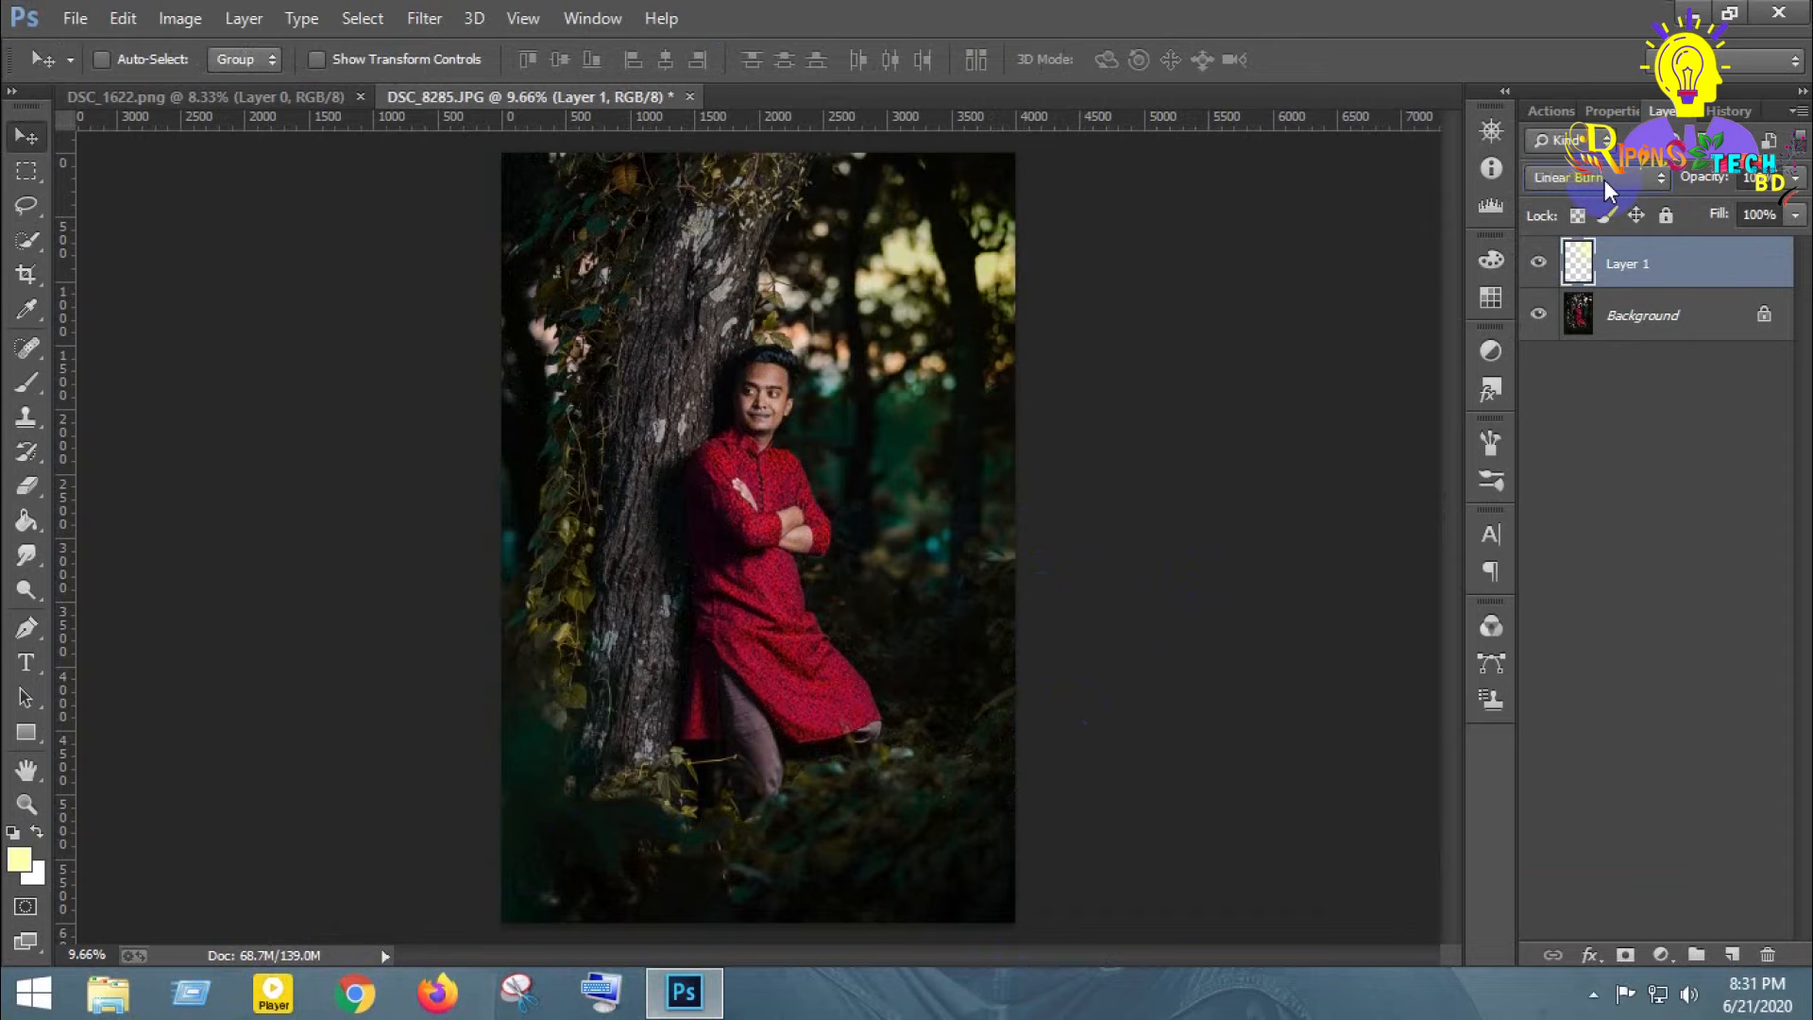
scroll(1605, 180, "down", 1)
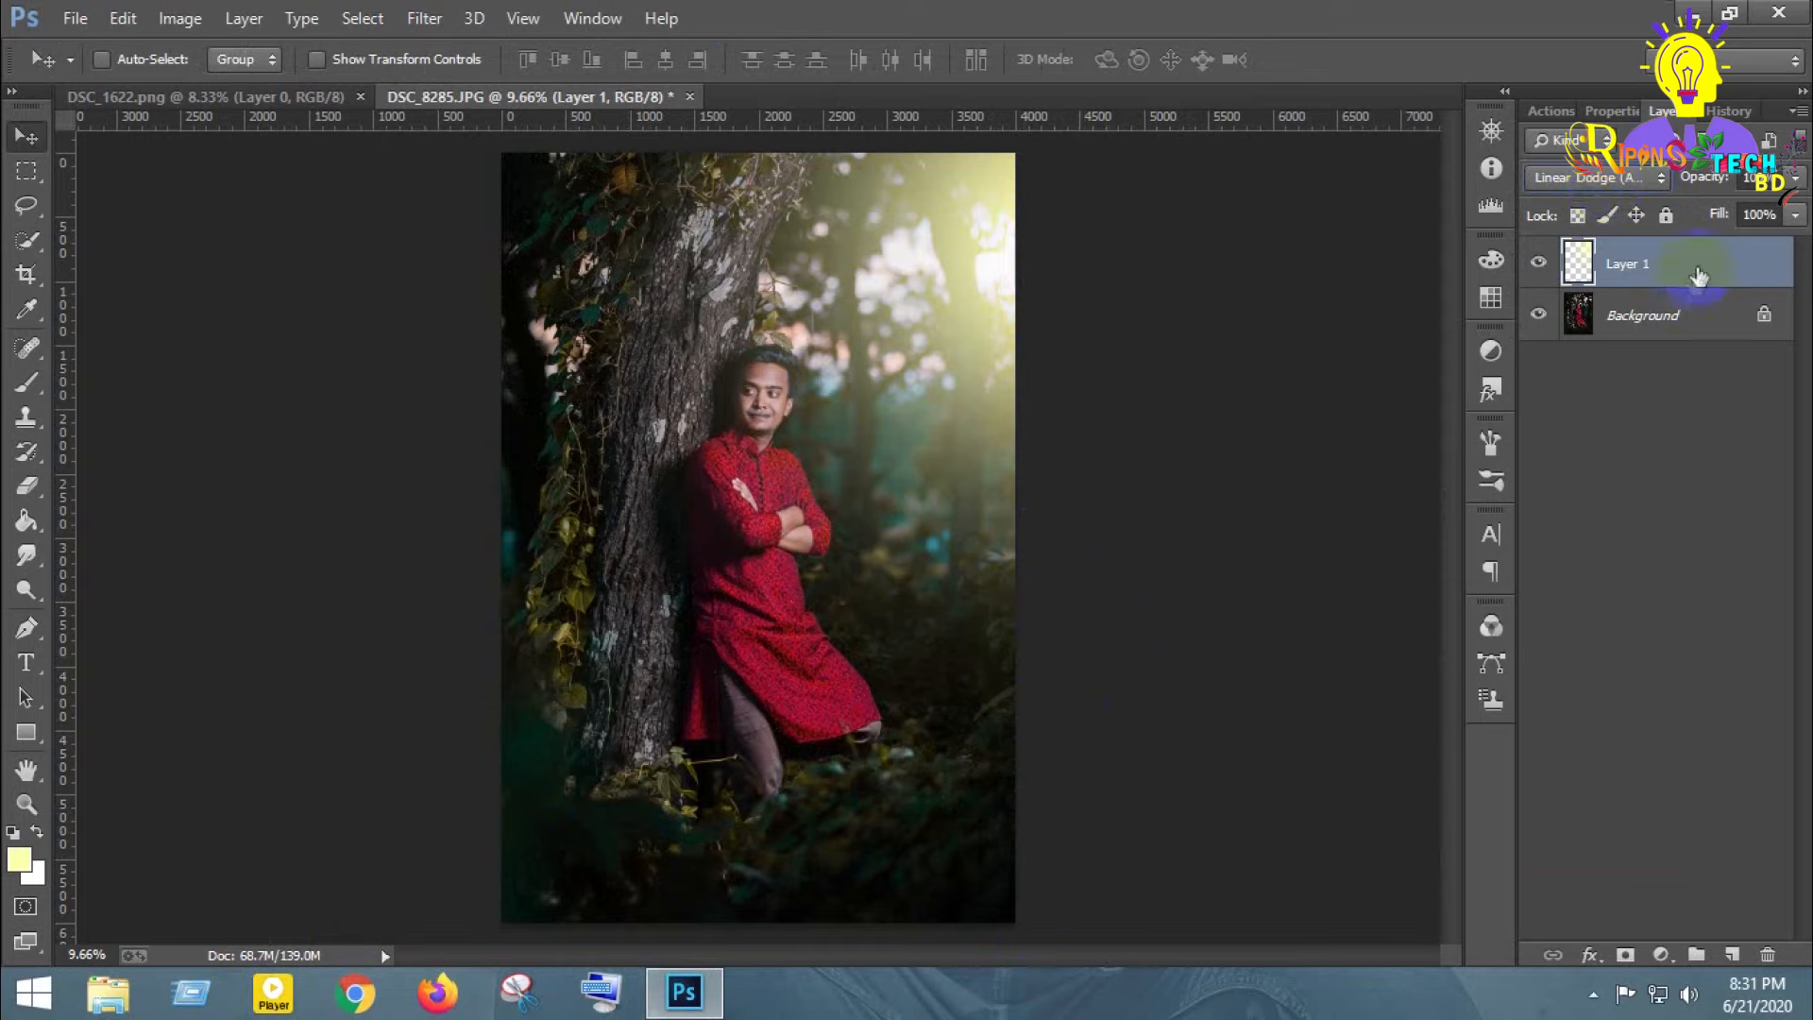
mouse_move(1797, 225)
left_mouse_down()
mouse_move(1747, 200)
mouse_move(1791, 200)
left_mouse_up()
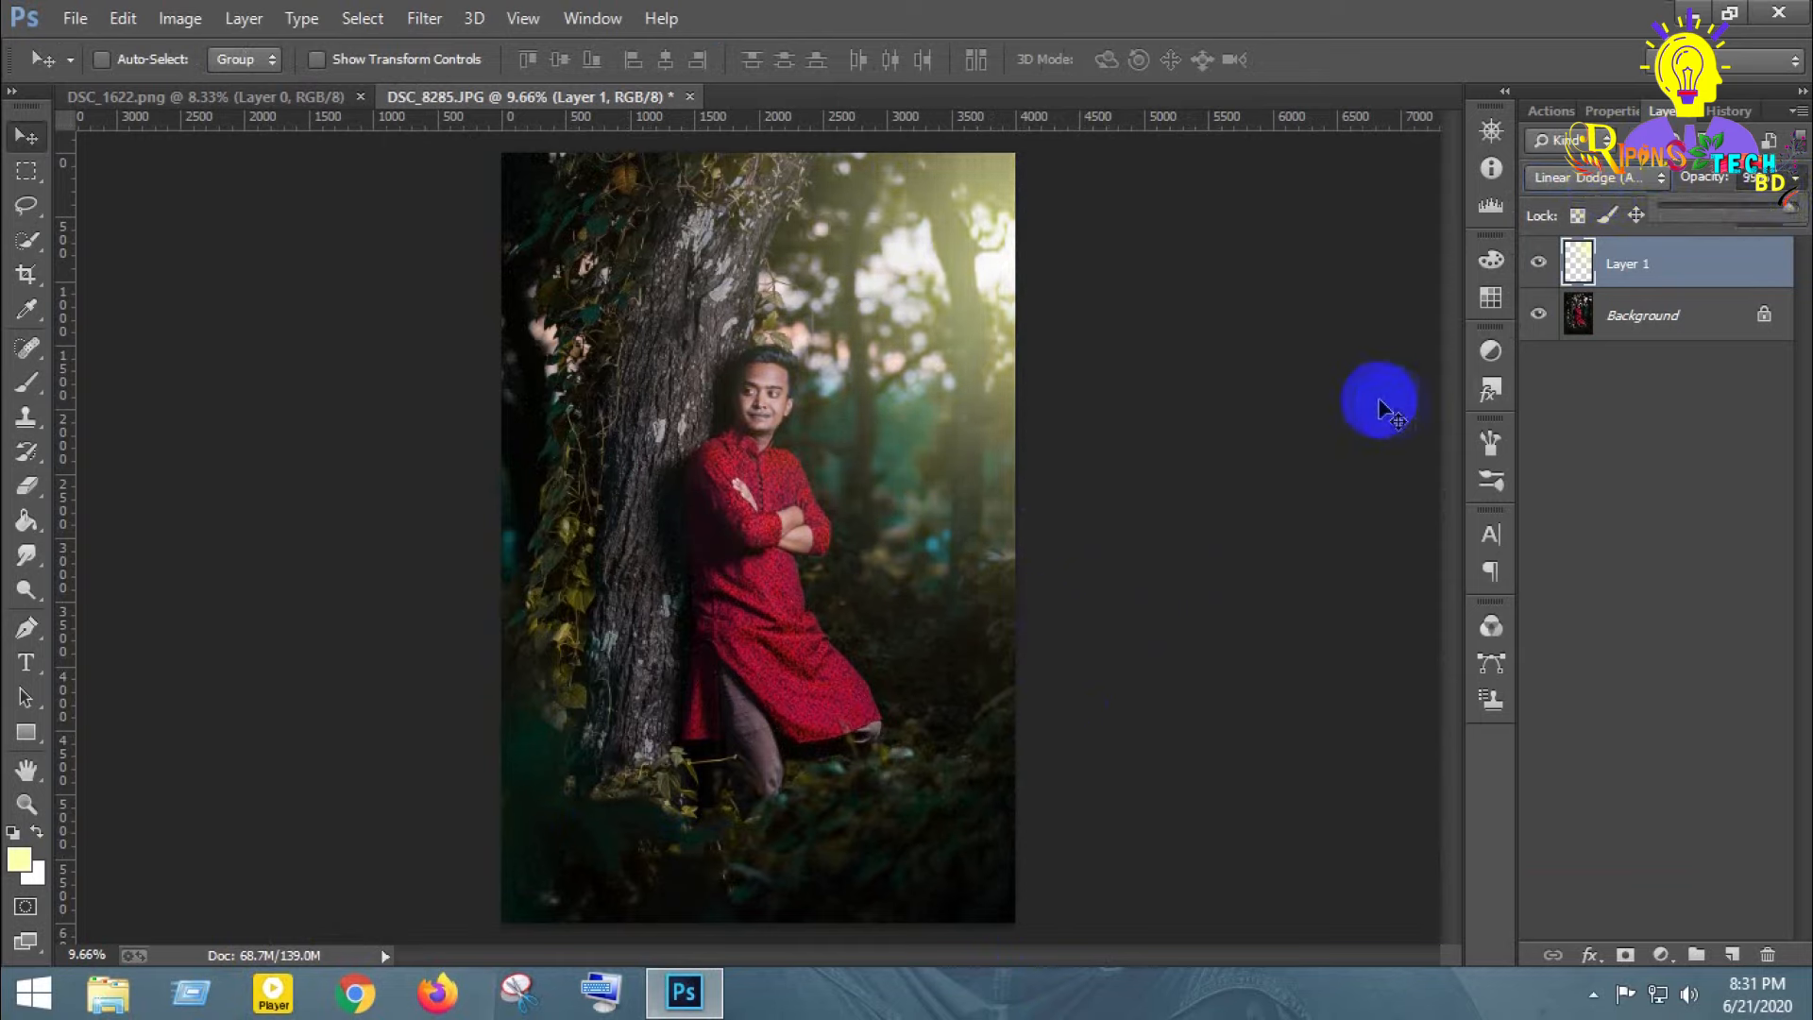
- Change the glow layer's blend mode to Luminosity
left_click_drag(1379, 407, 1385, 432)
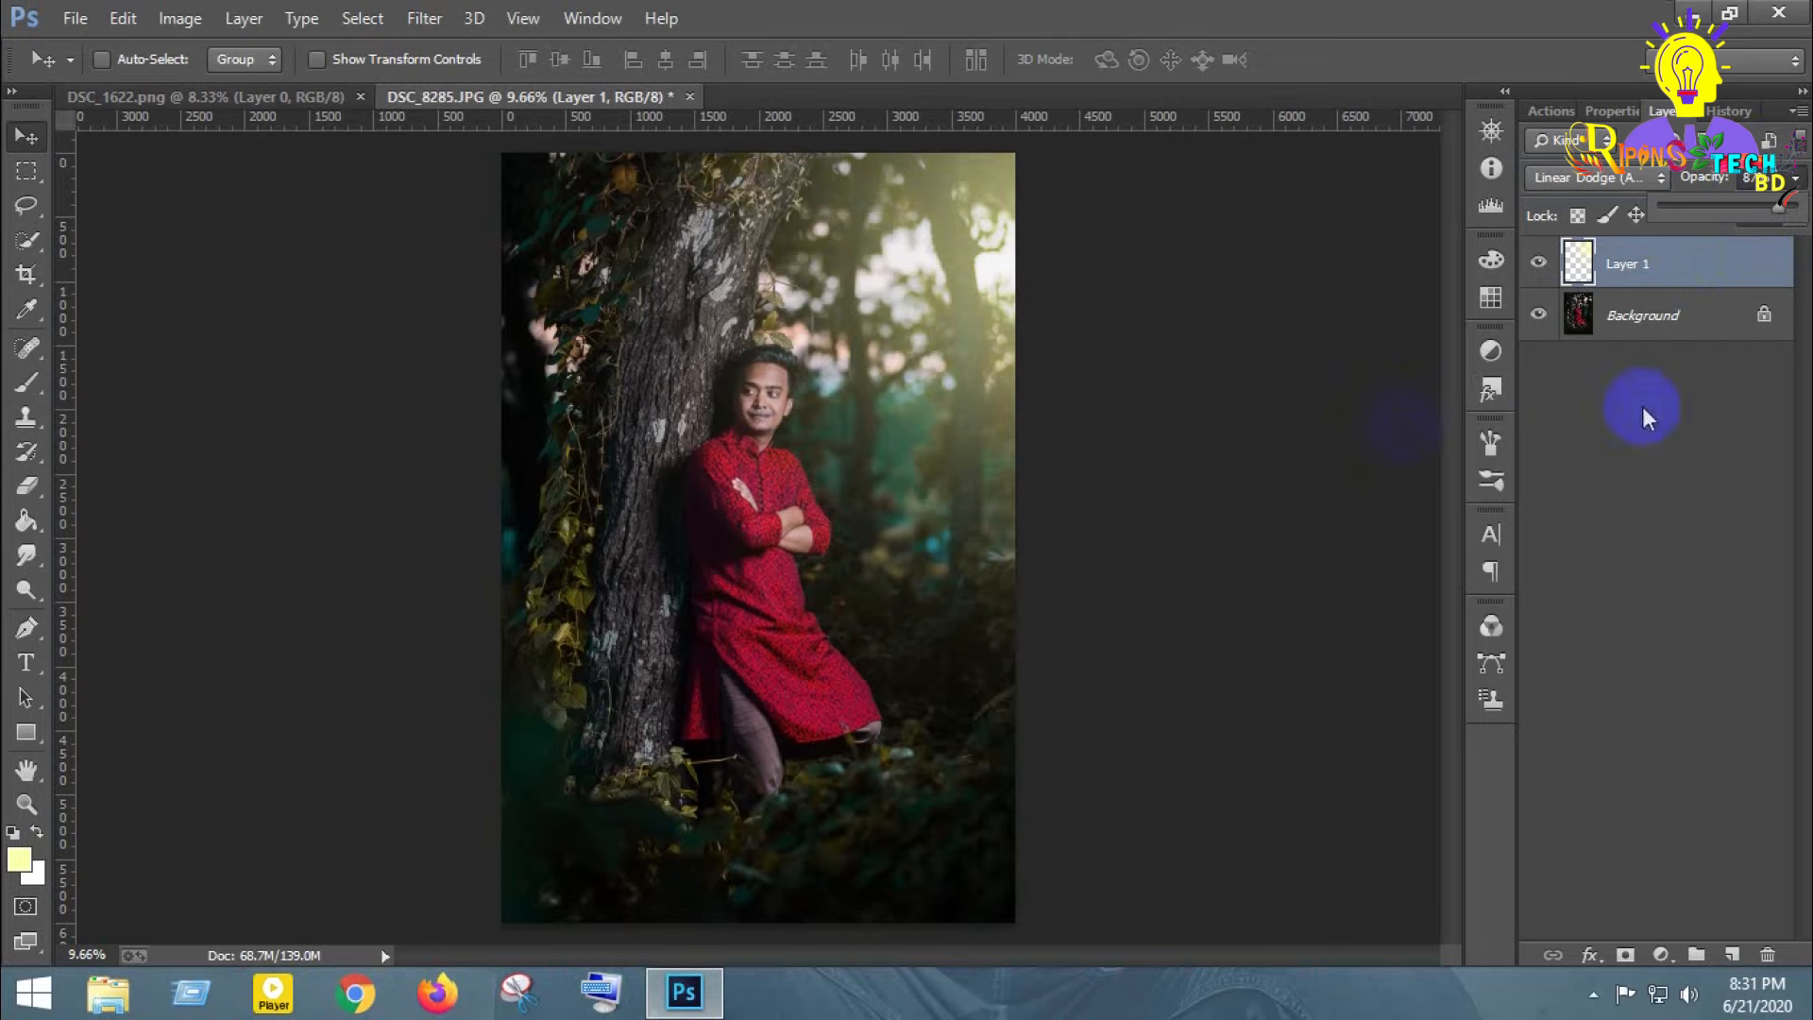
left_click(1593, 178)
left_click(1593, 178)
key("Down")
key("Down")
key("Down")
key("Down")
key("Down")
key("Down")
key("Down")
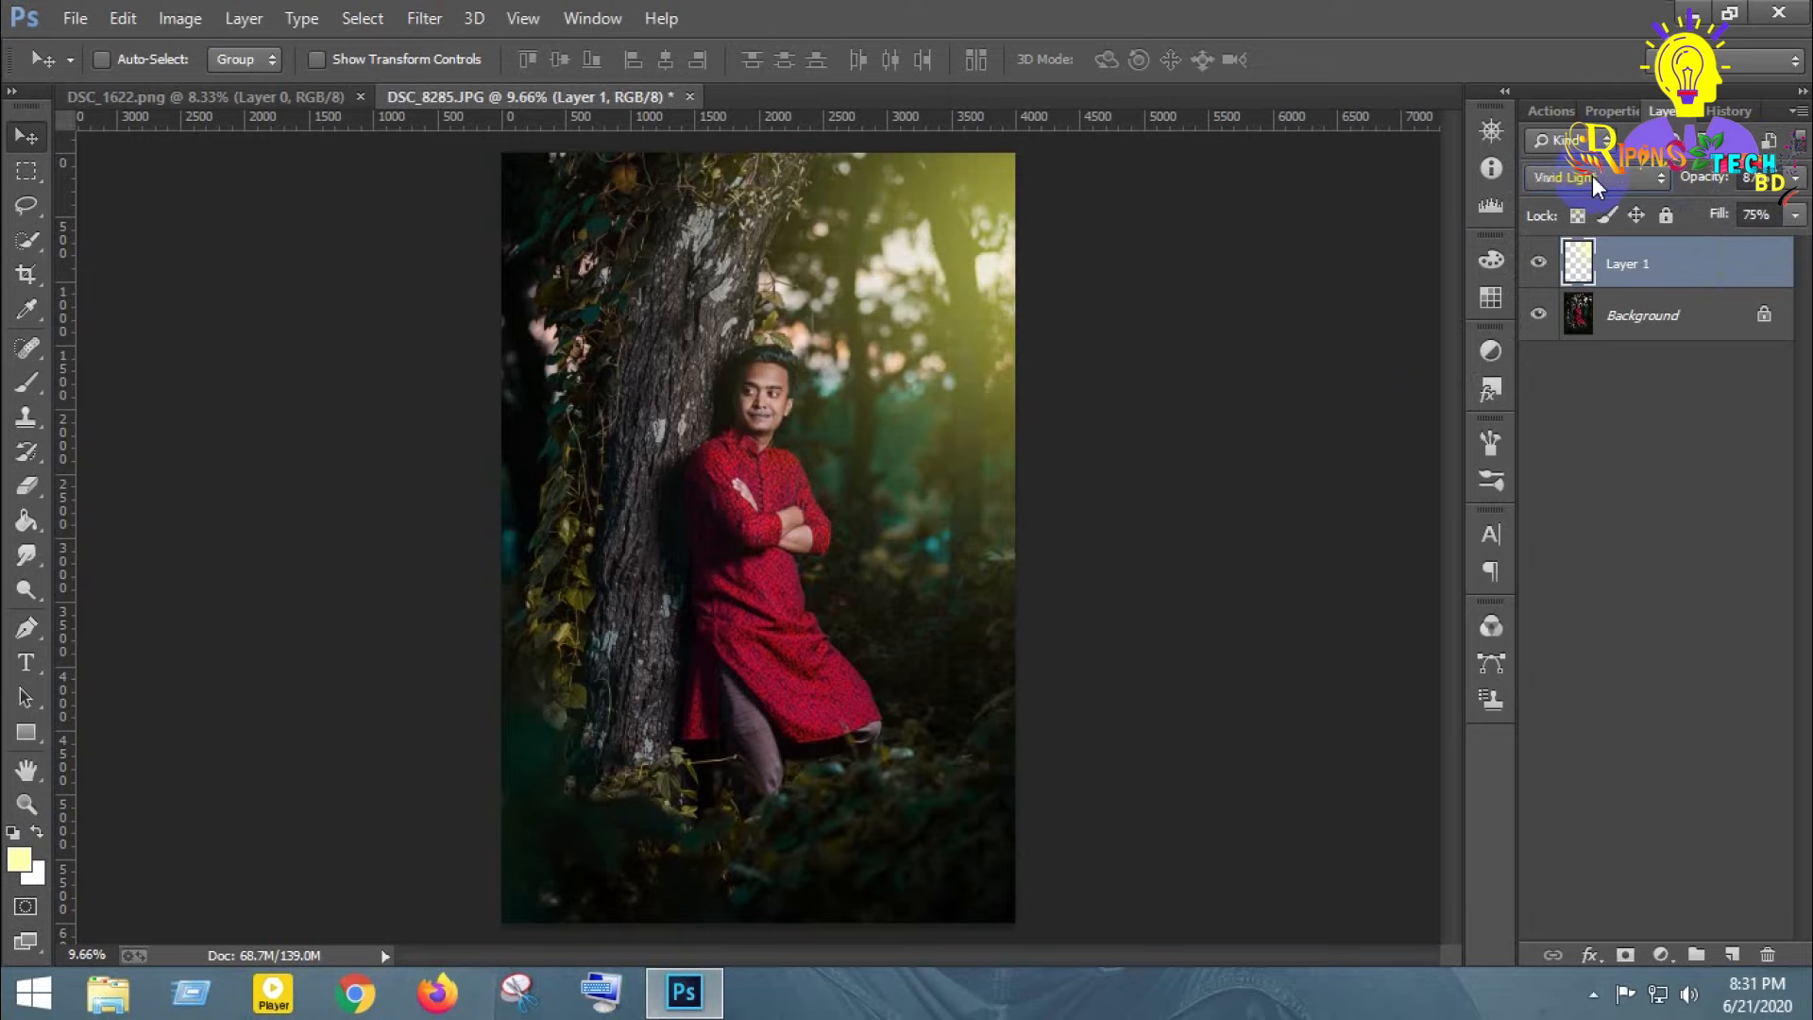
key("Down")
key("Down")
key("Down")
key("Down")
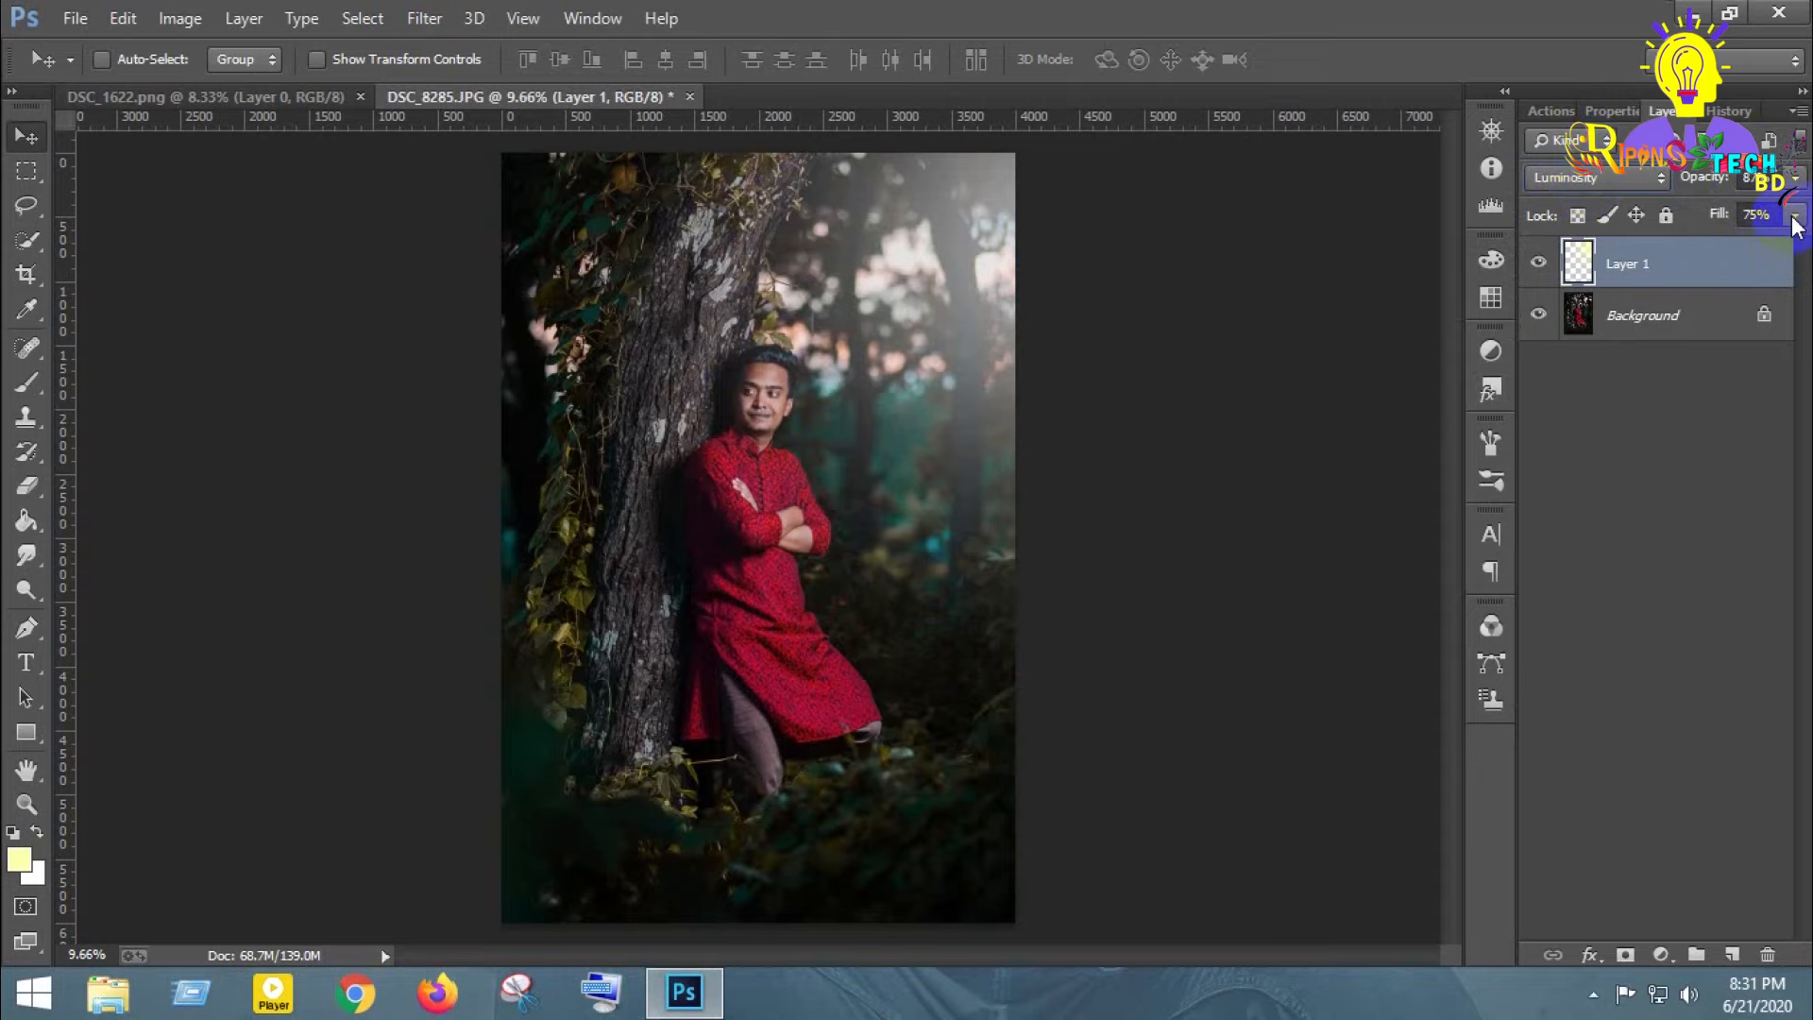
- Lower the glow layer's opacity a little further and merge the visible layers
left_click(1795, 182)
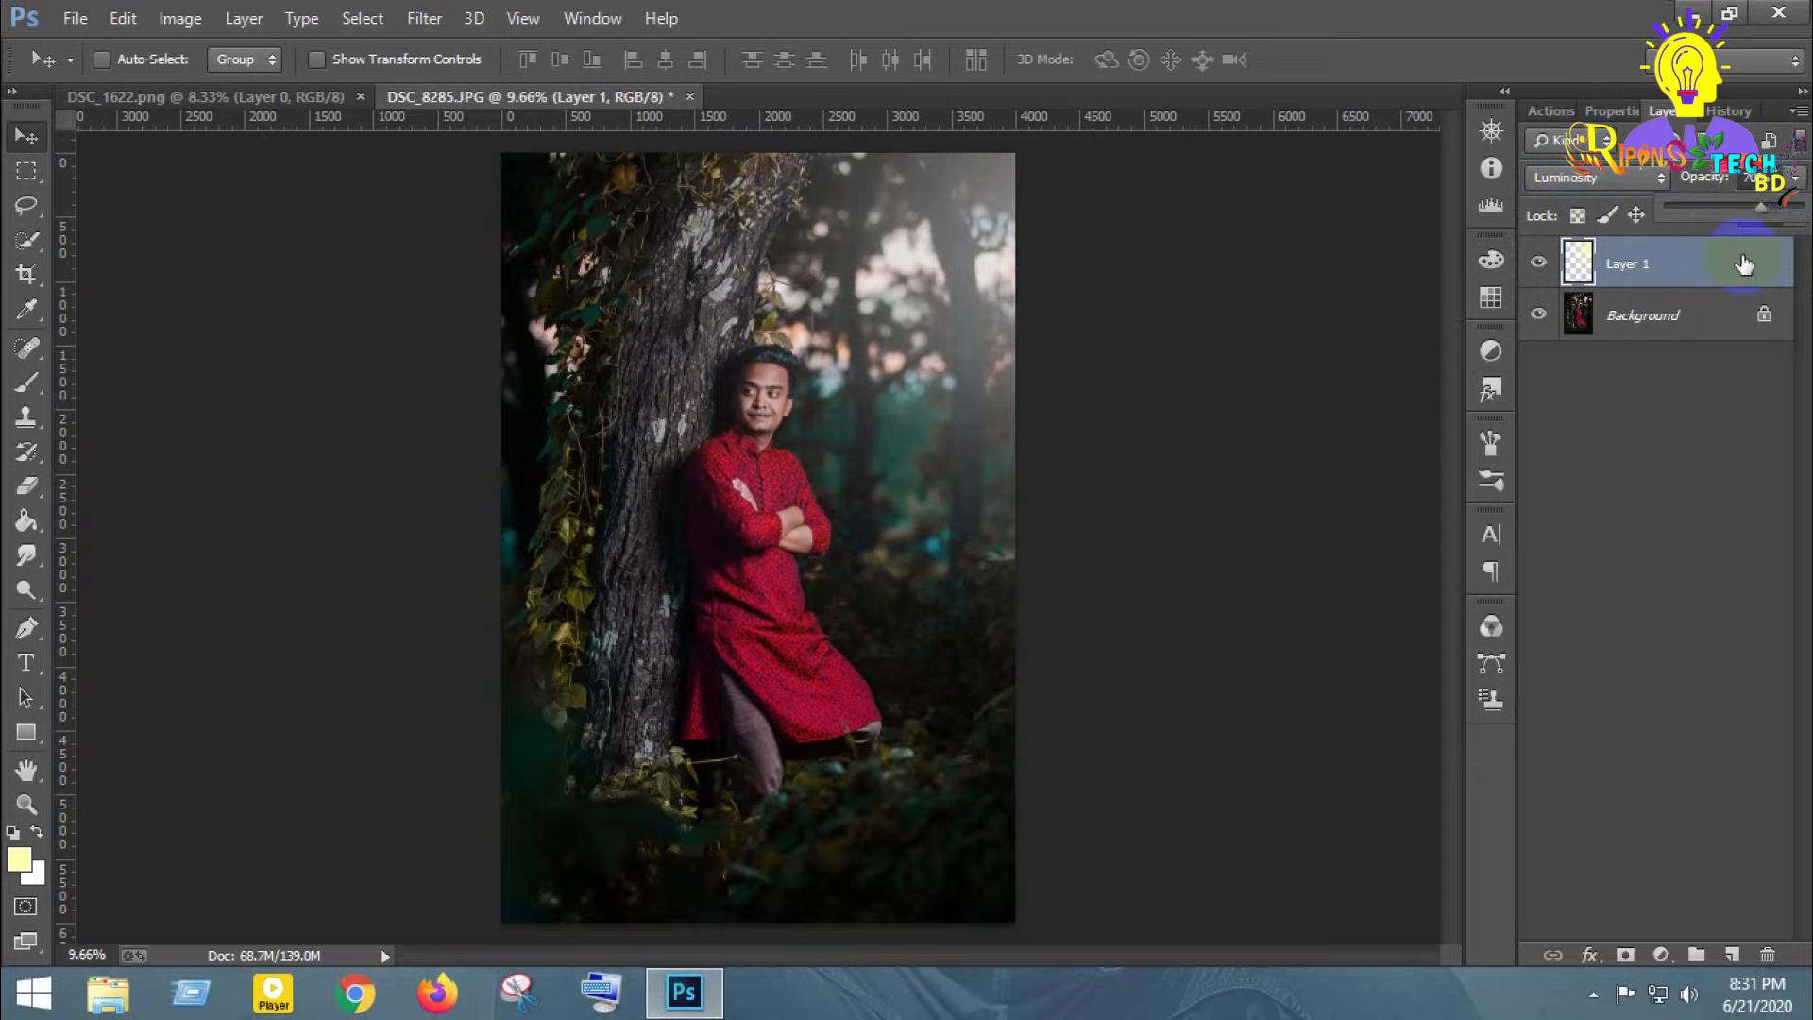
right_click(1652, 274)
left_click(1301, 786)
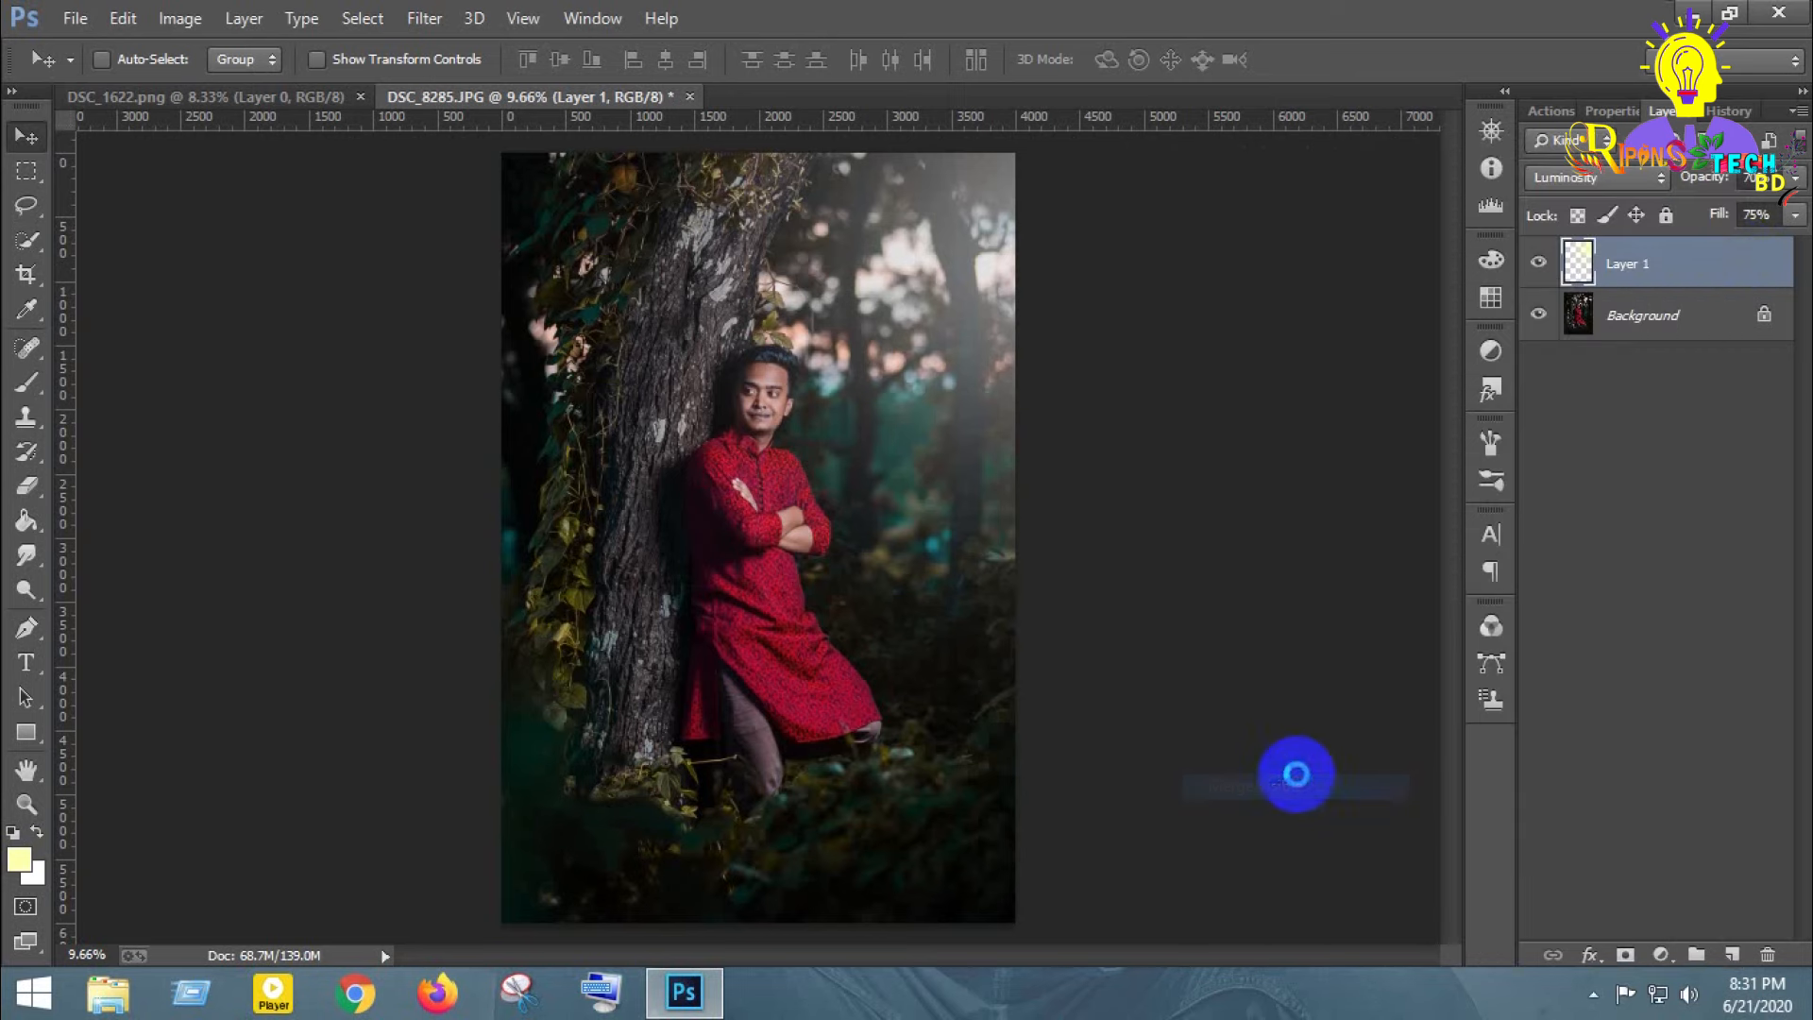
- Use Levels on the RGB channel to set the input black point to 10 and slightly raise the output black level
key("ctrl+l")
left_click_drag(1170, 474, 1183, 482)
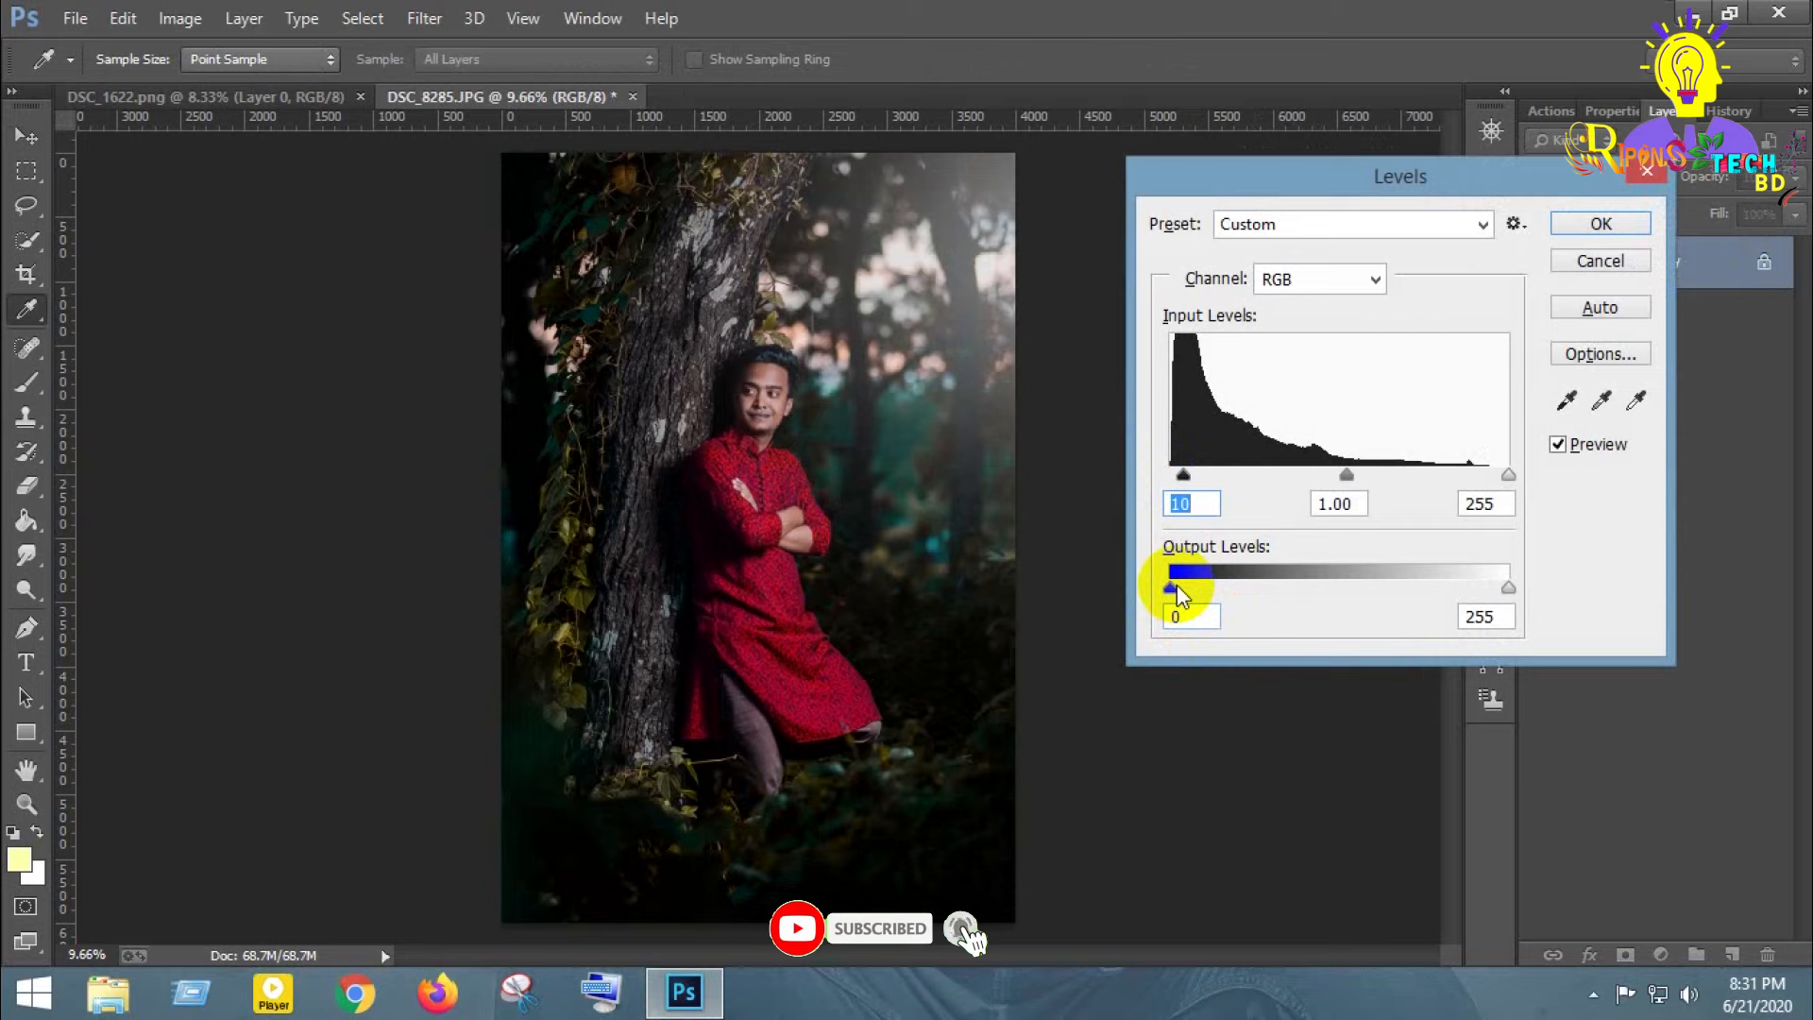
left_click_drag(1177, 585, 1197, 587)
- Raise the output black level to 14 for the Red channel and 5 for the Blue channel, and apply the Levels
left_click(1303, 279)
left_click(1289, 321)
left_click_drag(1171, 587, 1186, 587)
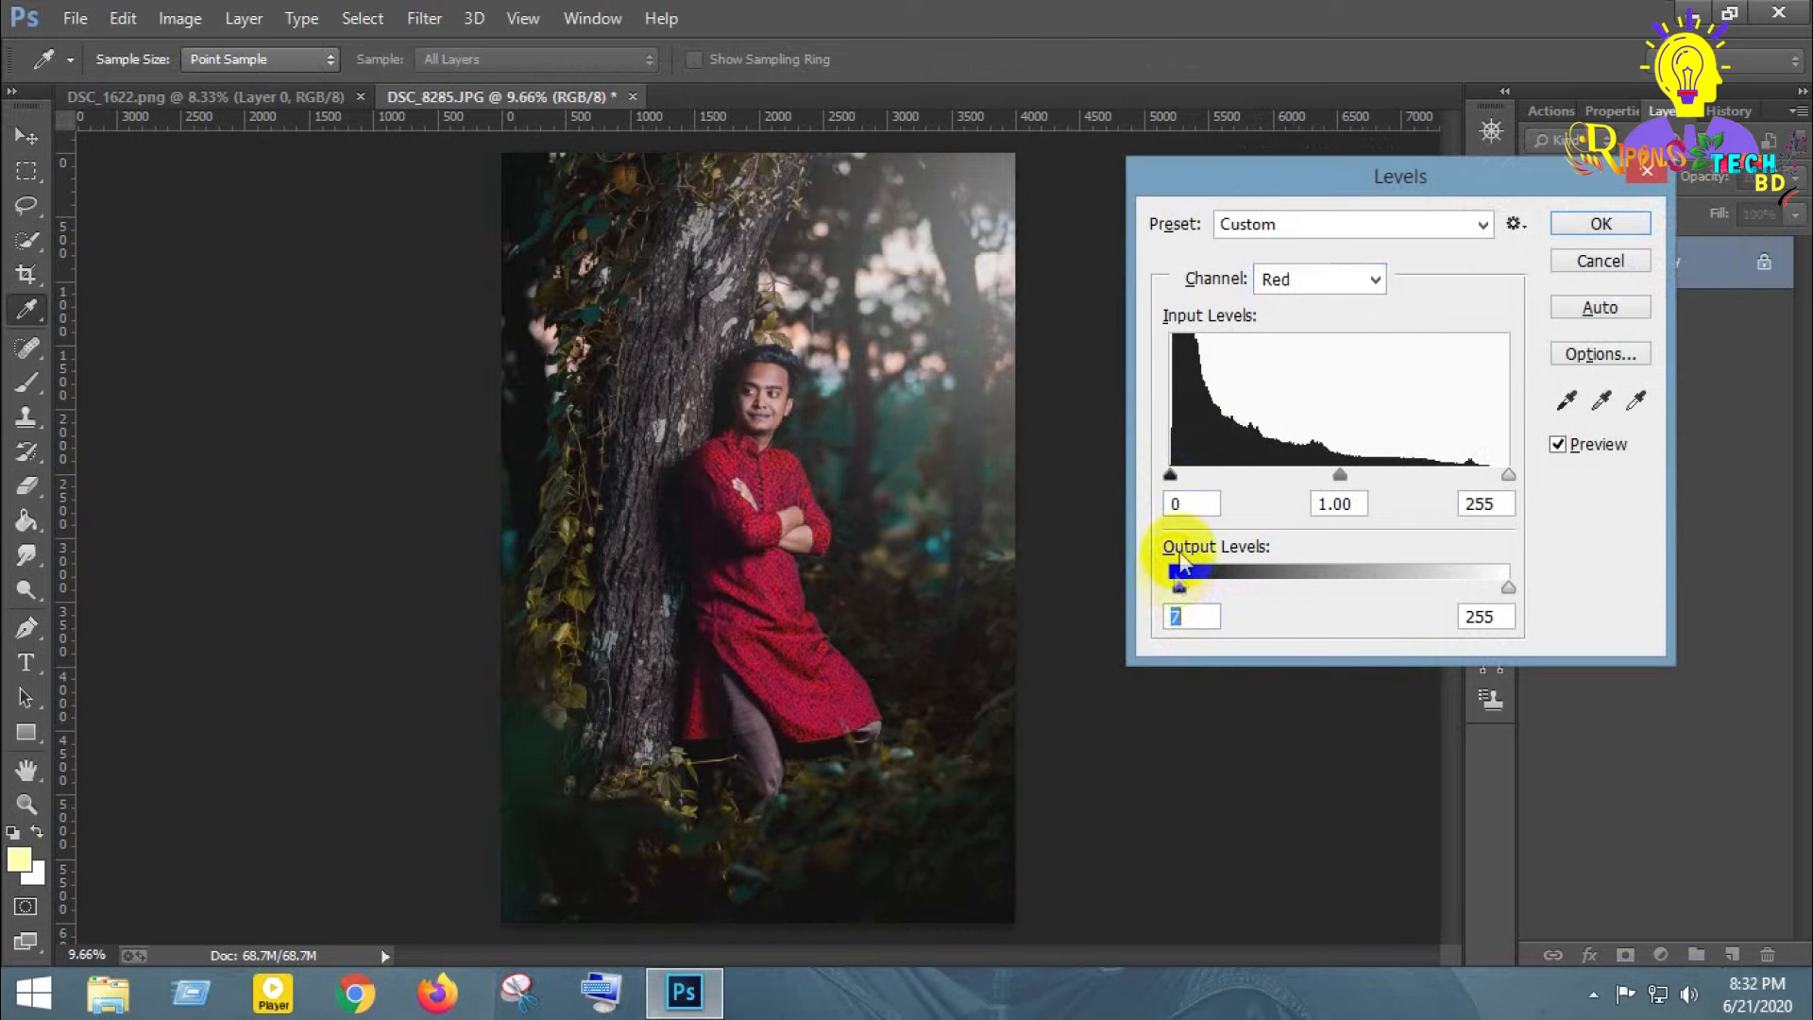
left_click(1305, 276)
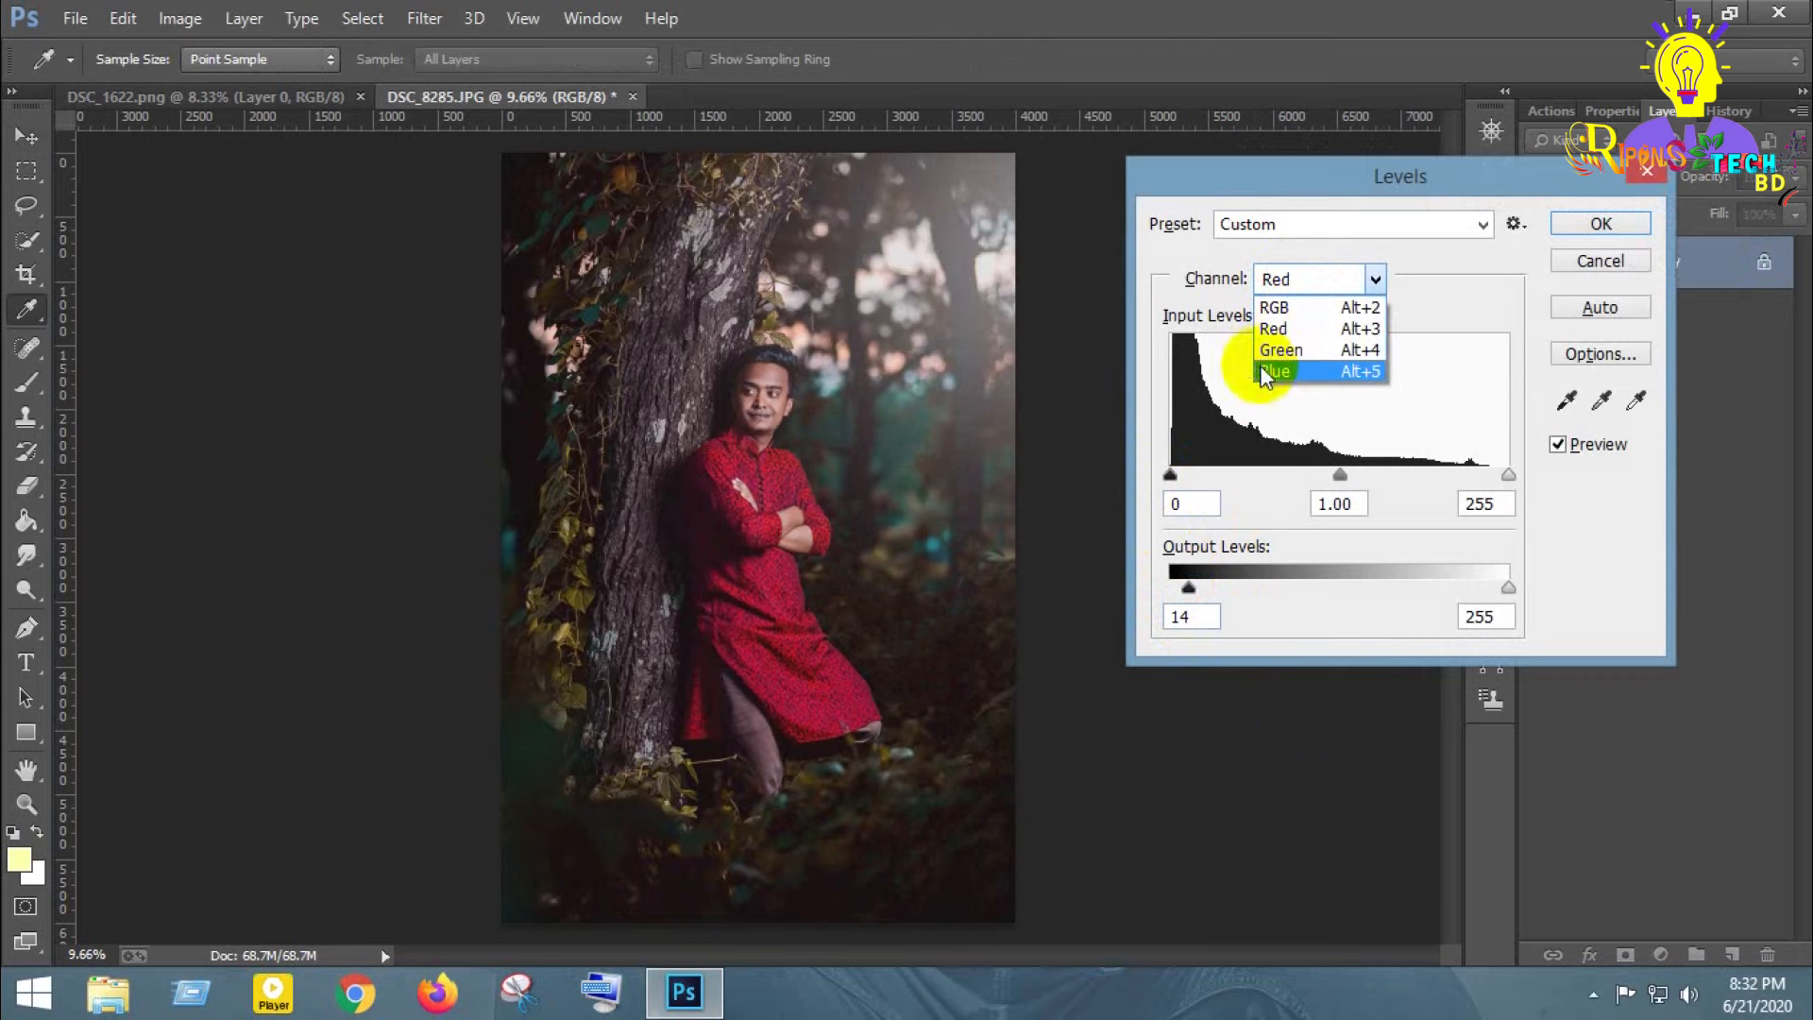
left_click(1277, 369)
left_click(1168, 588)
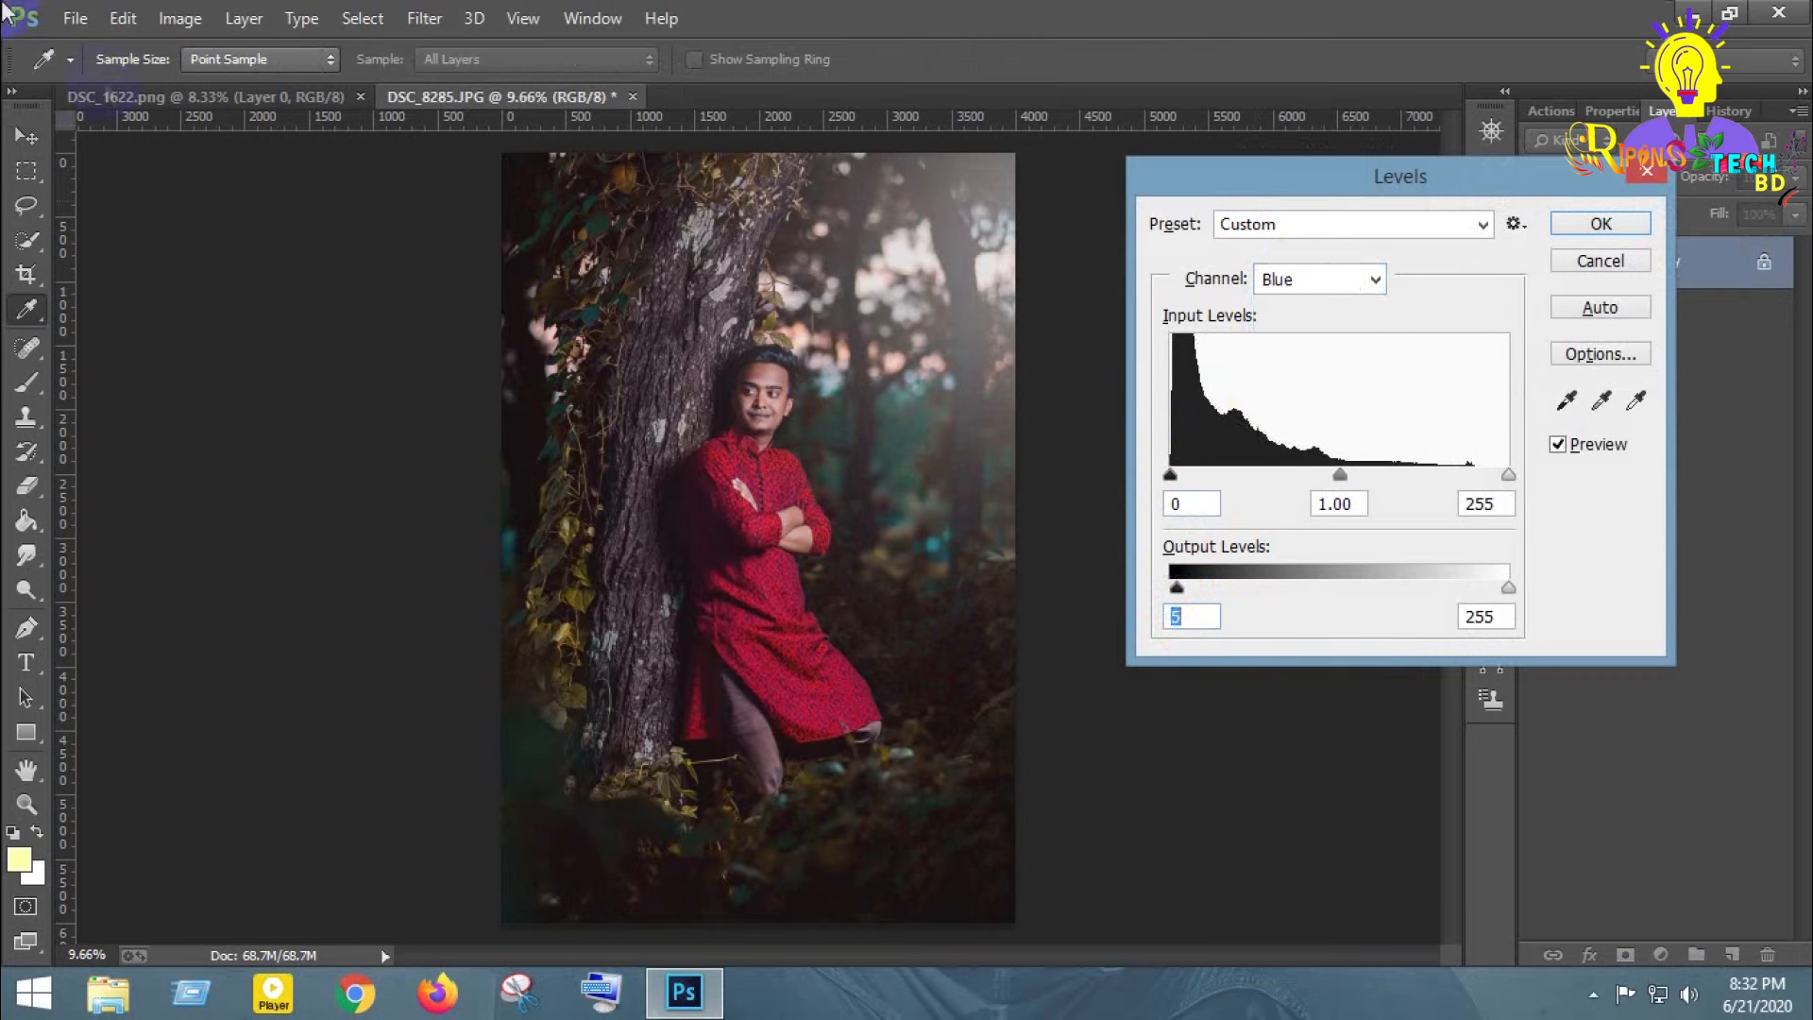
key("Return")
key("v")
- Extend the canvas by 55 pixels in both width and height, relative to the current size, with a white border
left_click(158, 23)
left_click(226, 235)
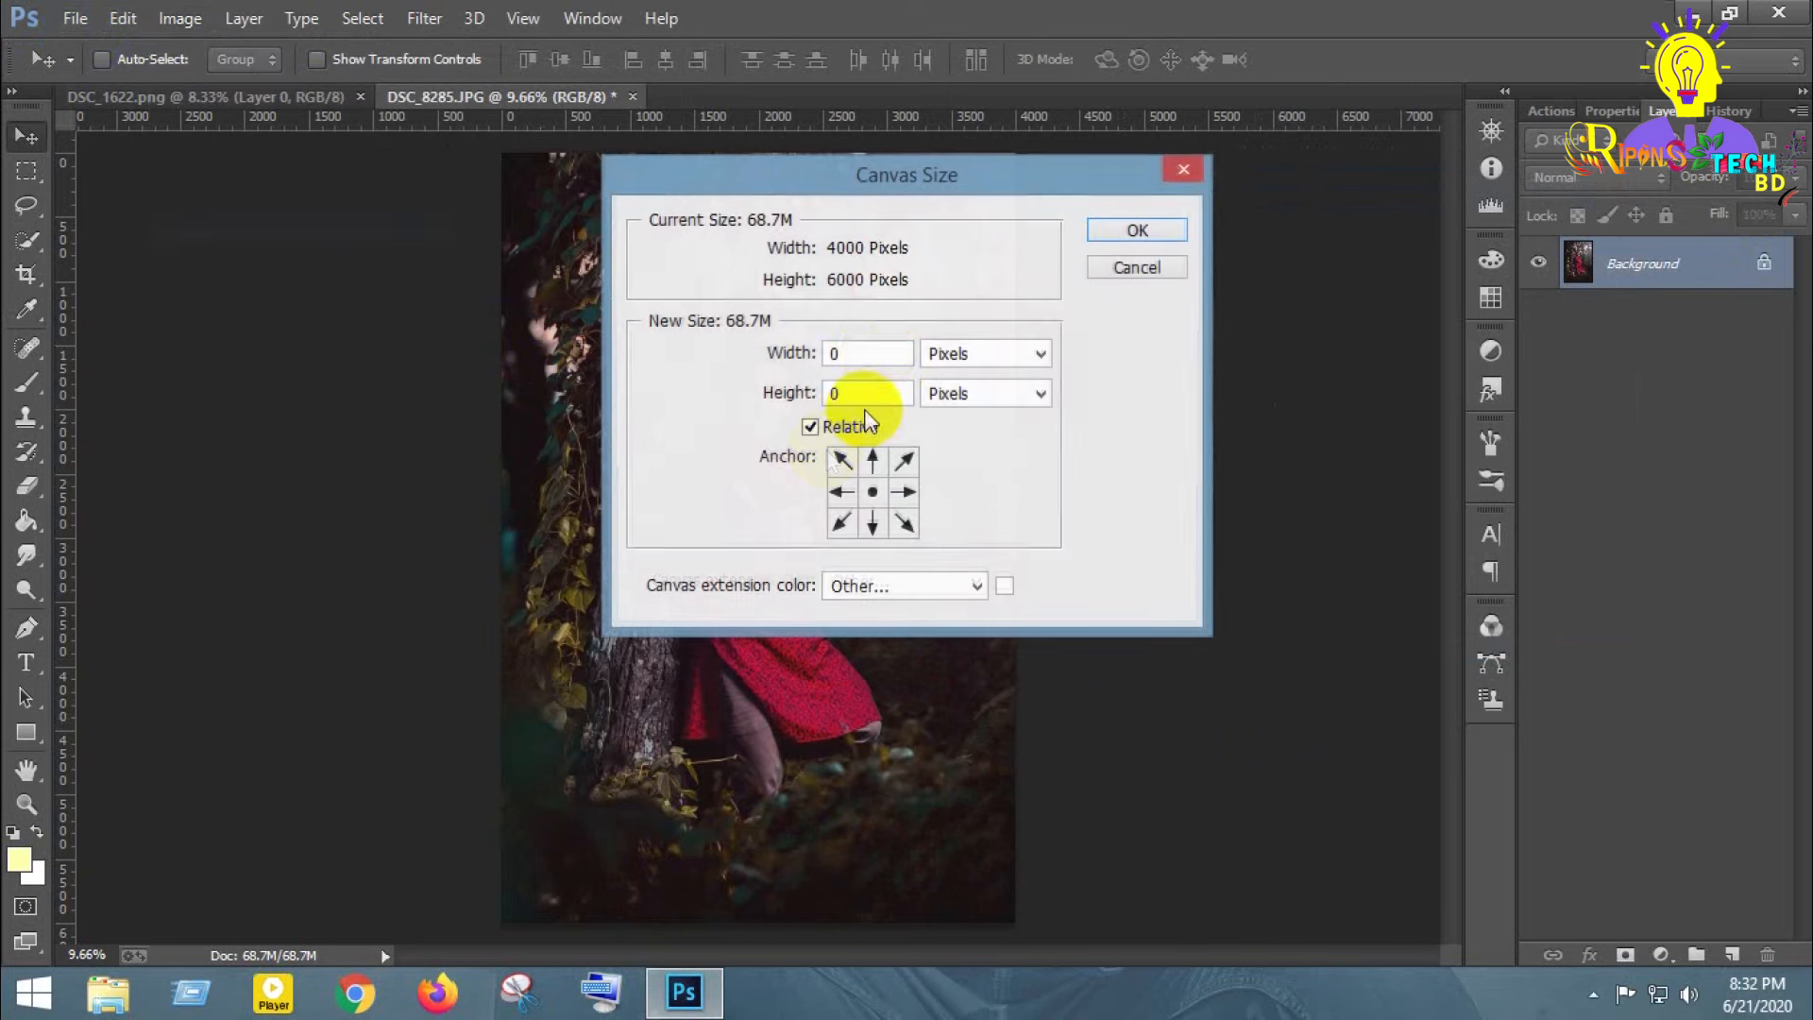
type("55")
left_click(860, 393)
type("55")
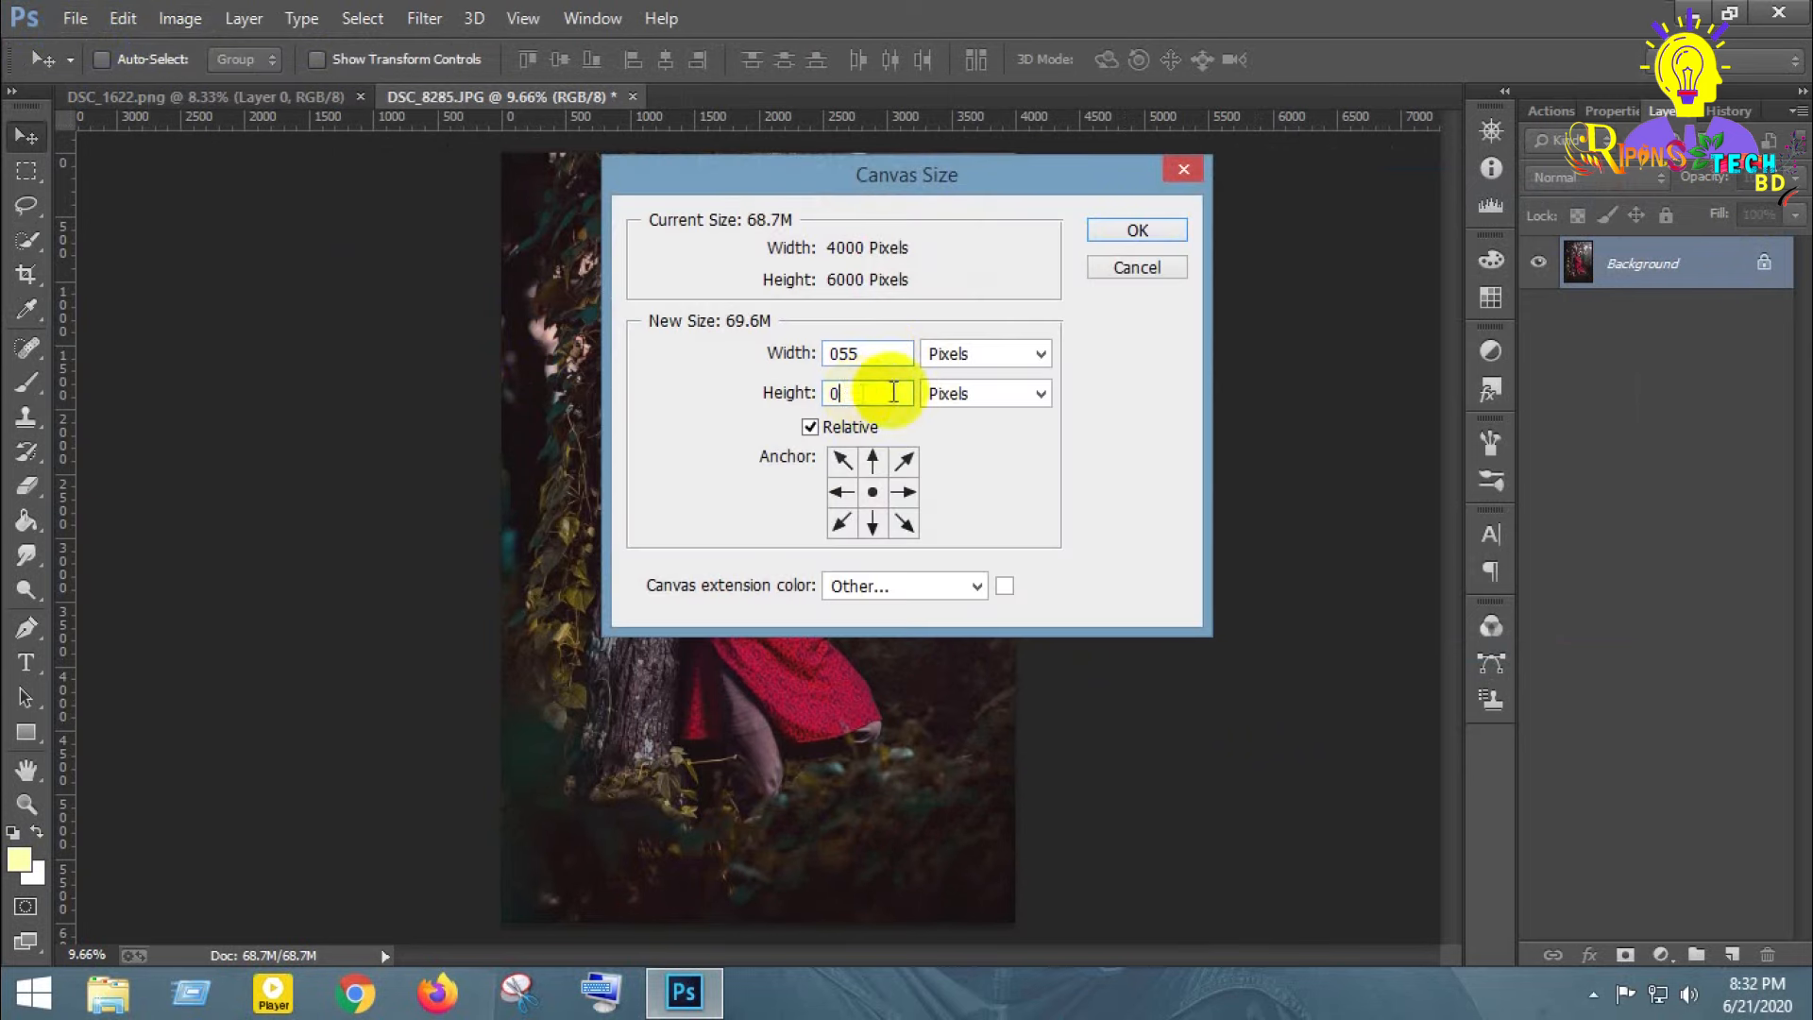
left_click(1137, 230)
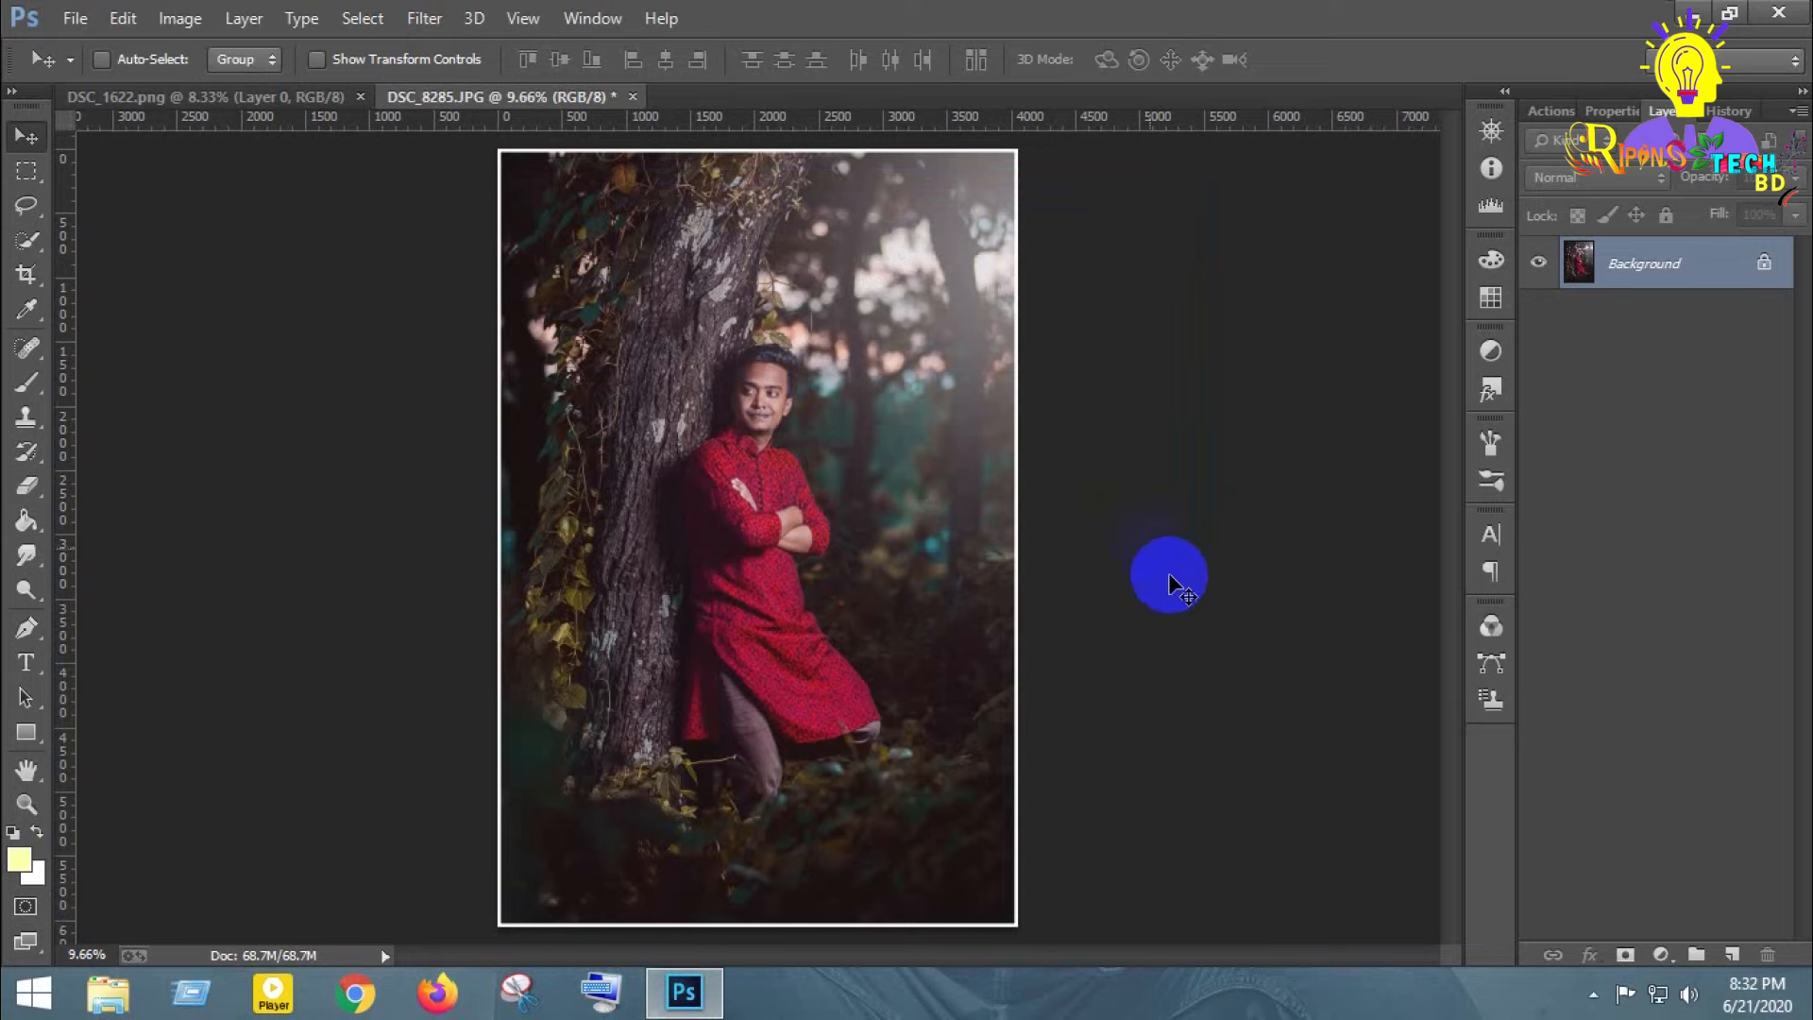
- Create a new layer and make a rectangular marquee selection inset from all edges of the photo around the man
left_click(1733, 956)
left_click(26, 171)
left_click_drag(560, 223, 956, 854)
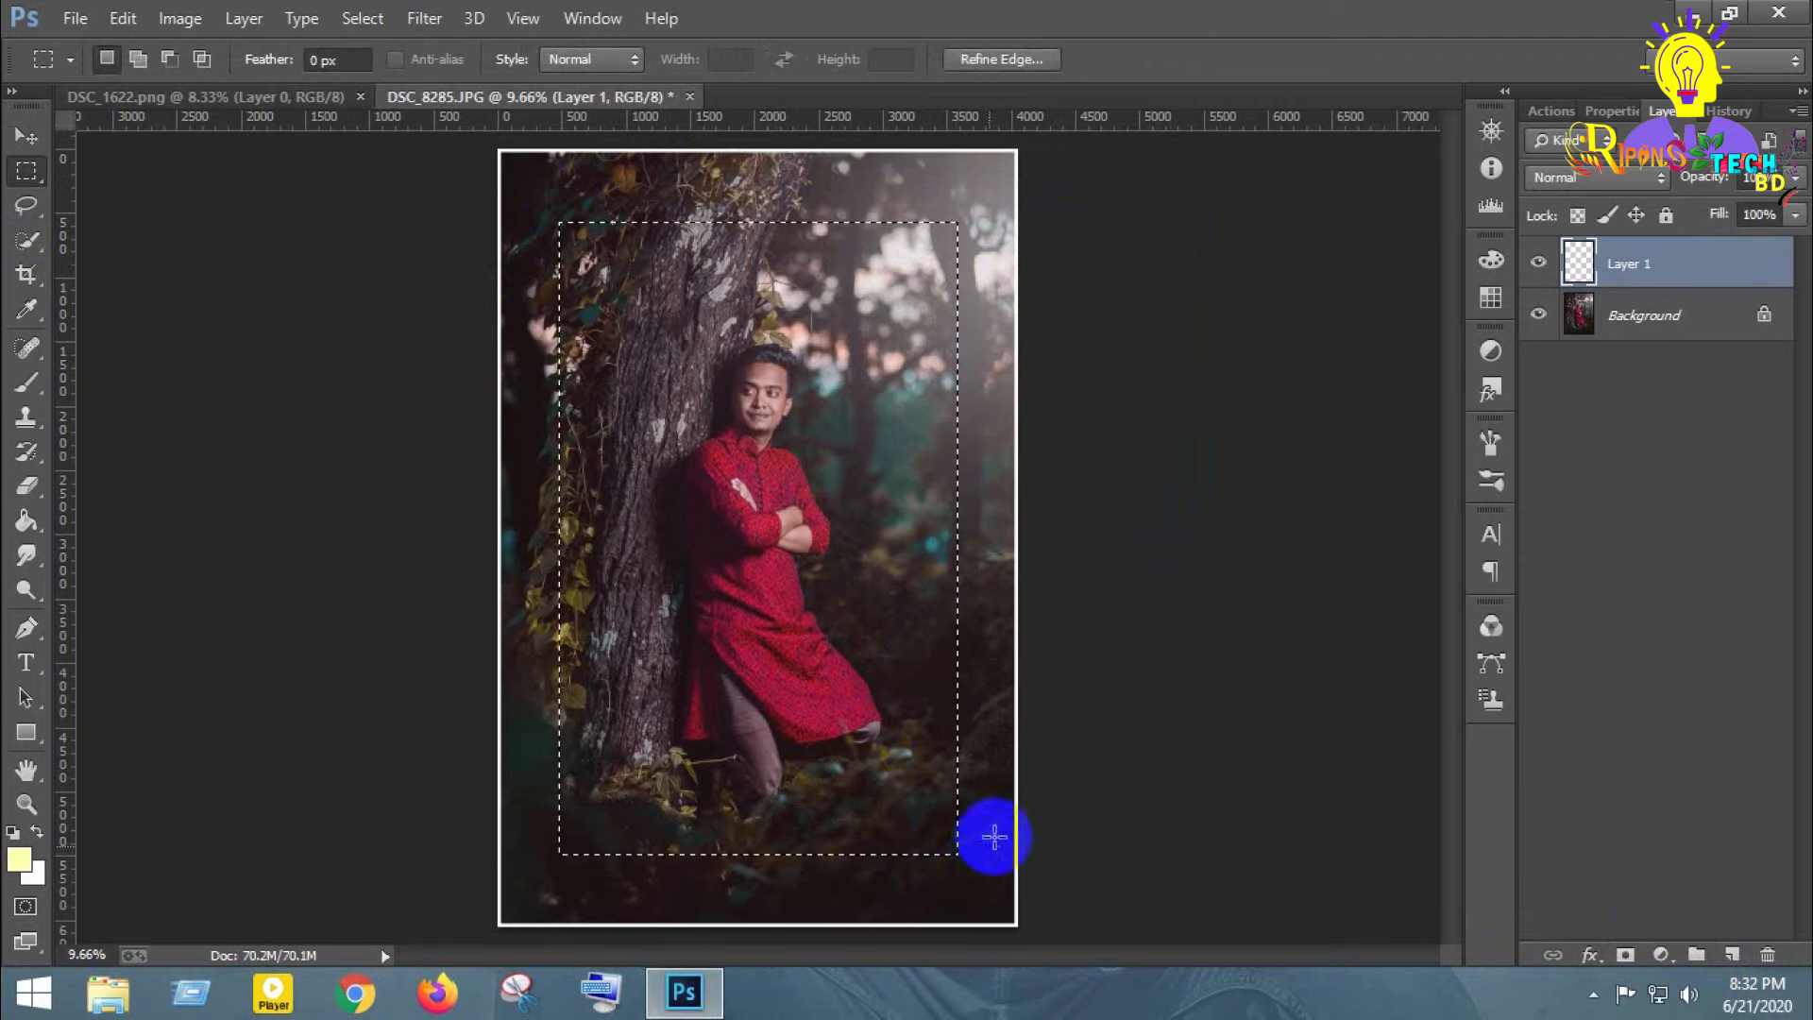
- Set the foreground colour to ffffff and fill the rectangular selection with it using the Paint Bucket
left_click(26, 520)
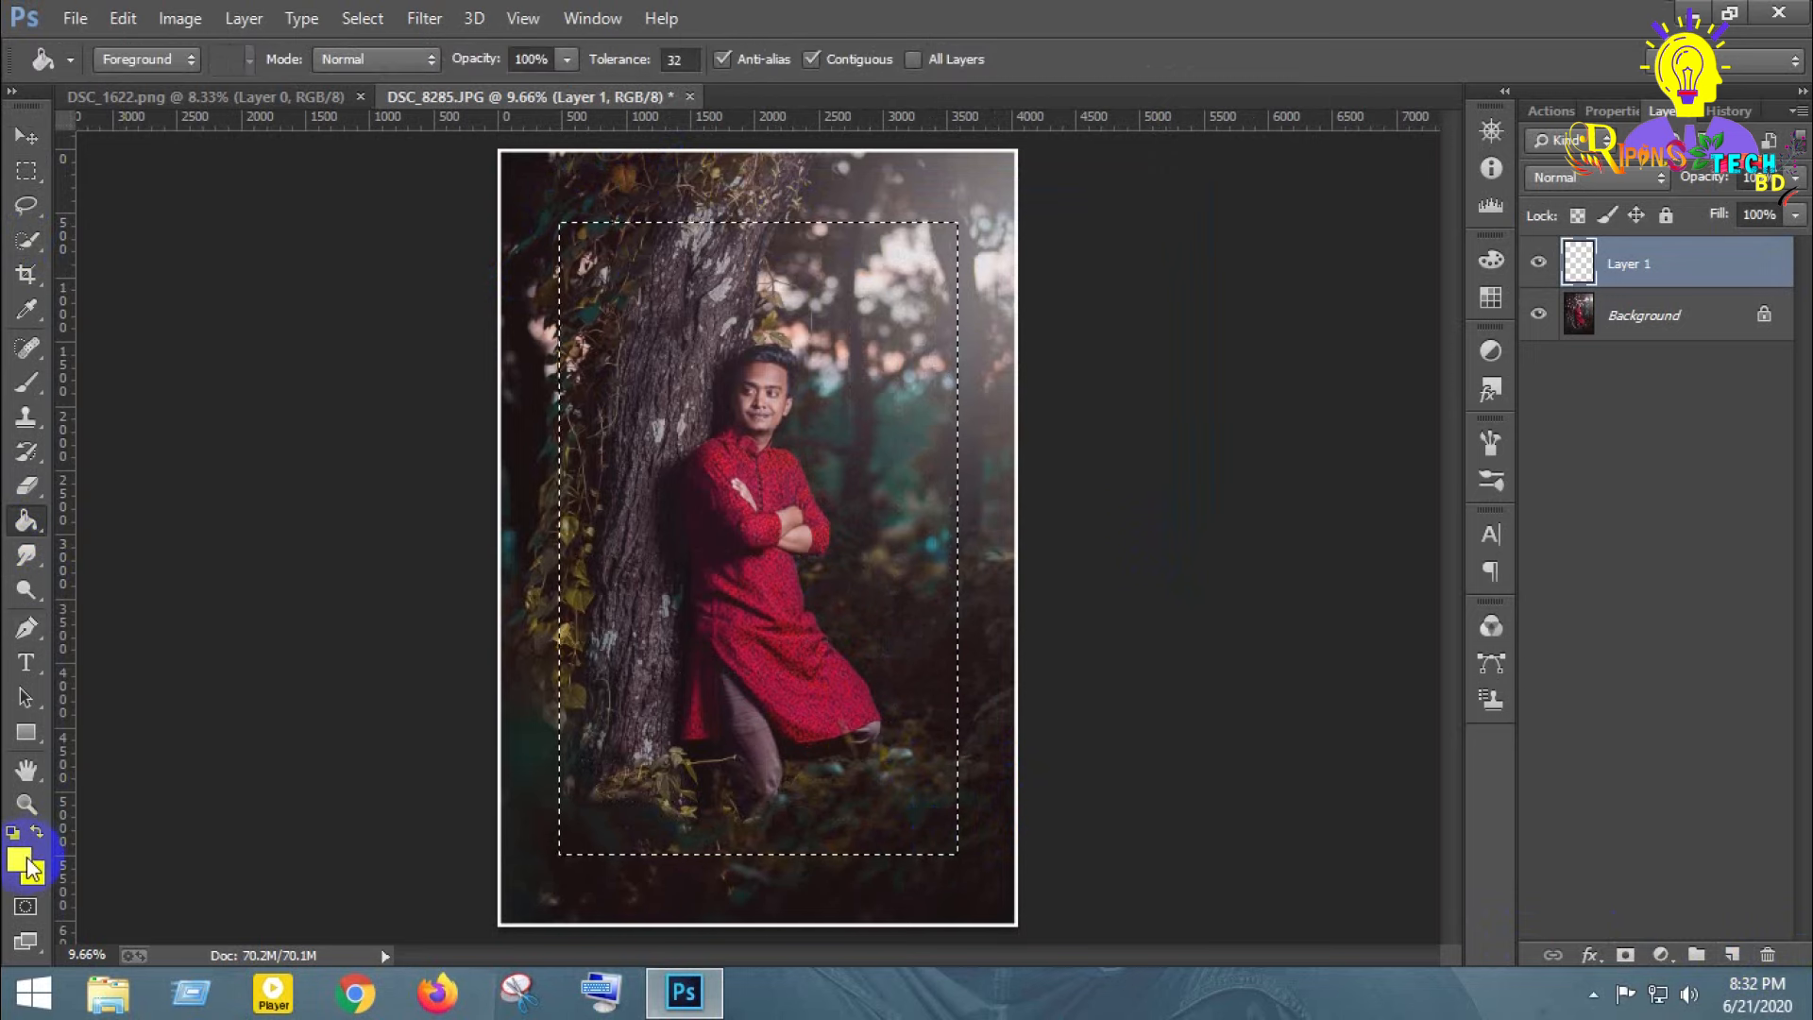
left_click(32, 867)
type("ffffff")
left_click(1417, 479)
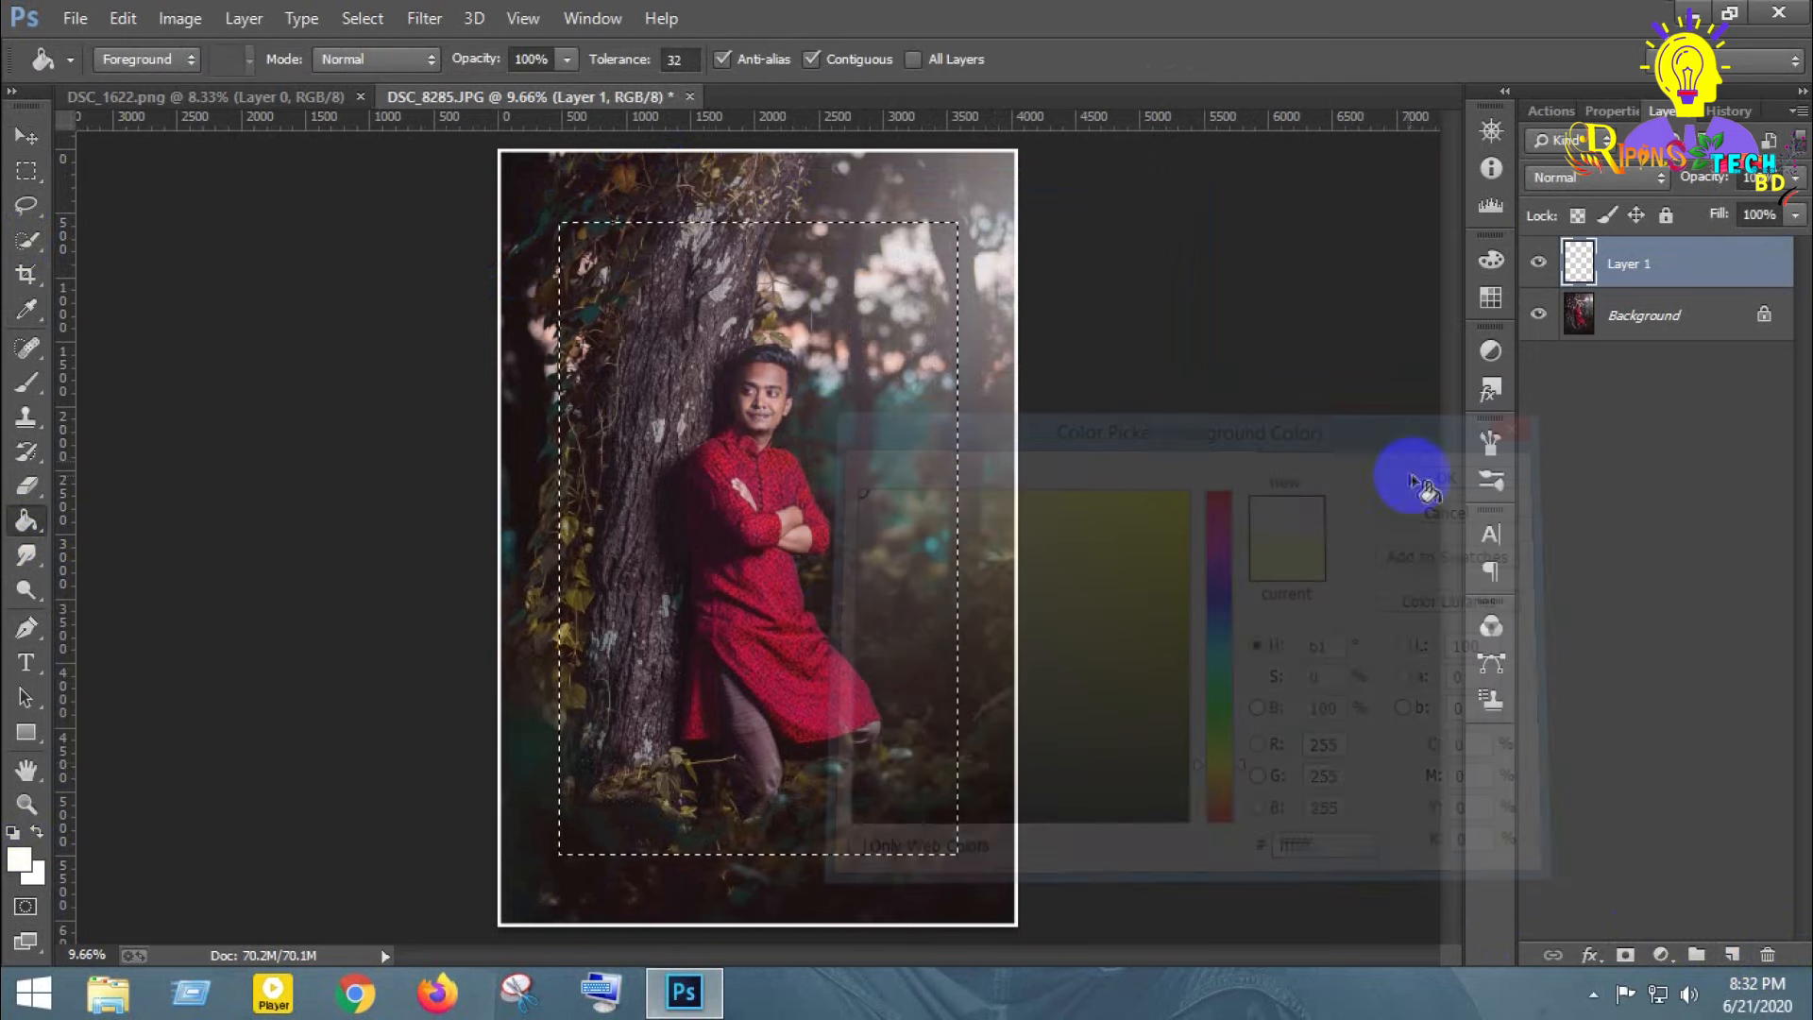
left_click(790, 521)
- Select a slightly smaller rectangle inside the white fill and delete it, leaving a thin white frame, and deselect
left_click(26, 167)
left_click(574, 229)
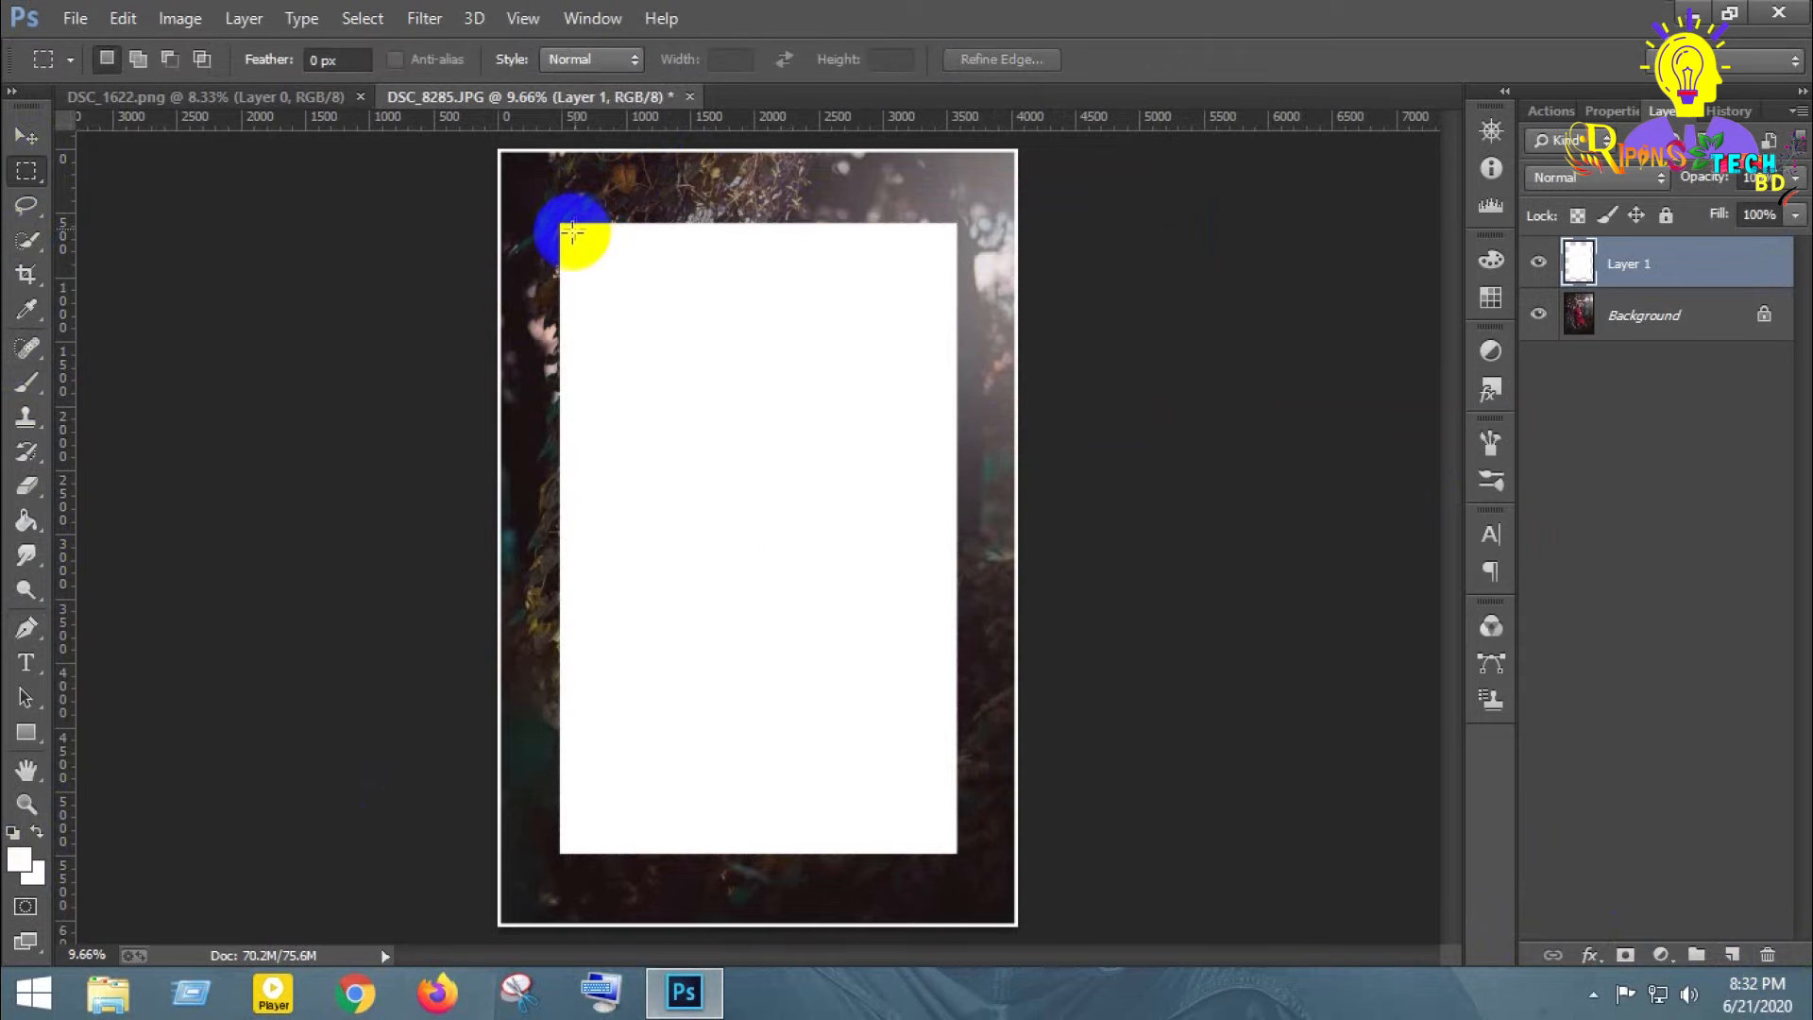
scroll(614, 336, "up", 1)
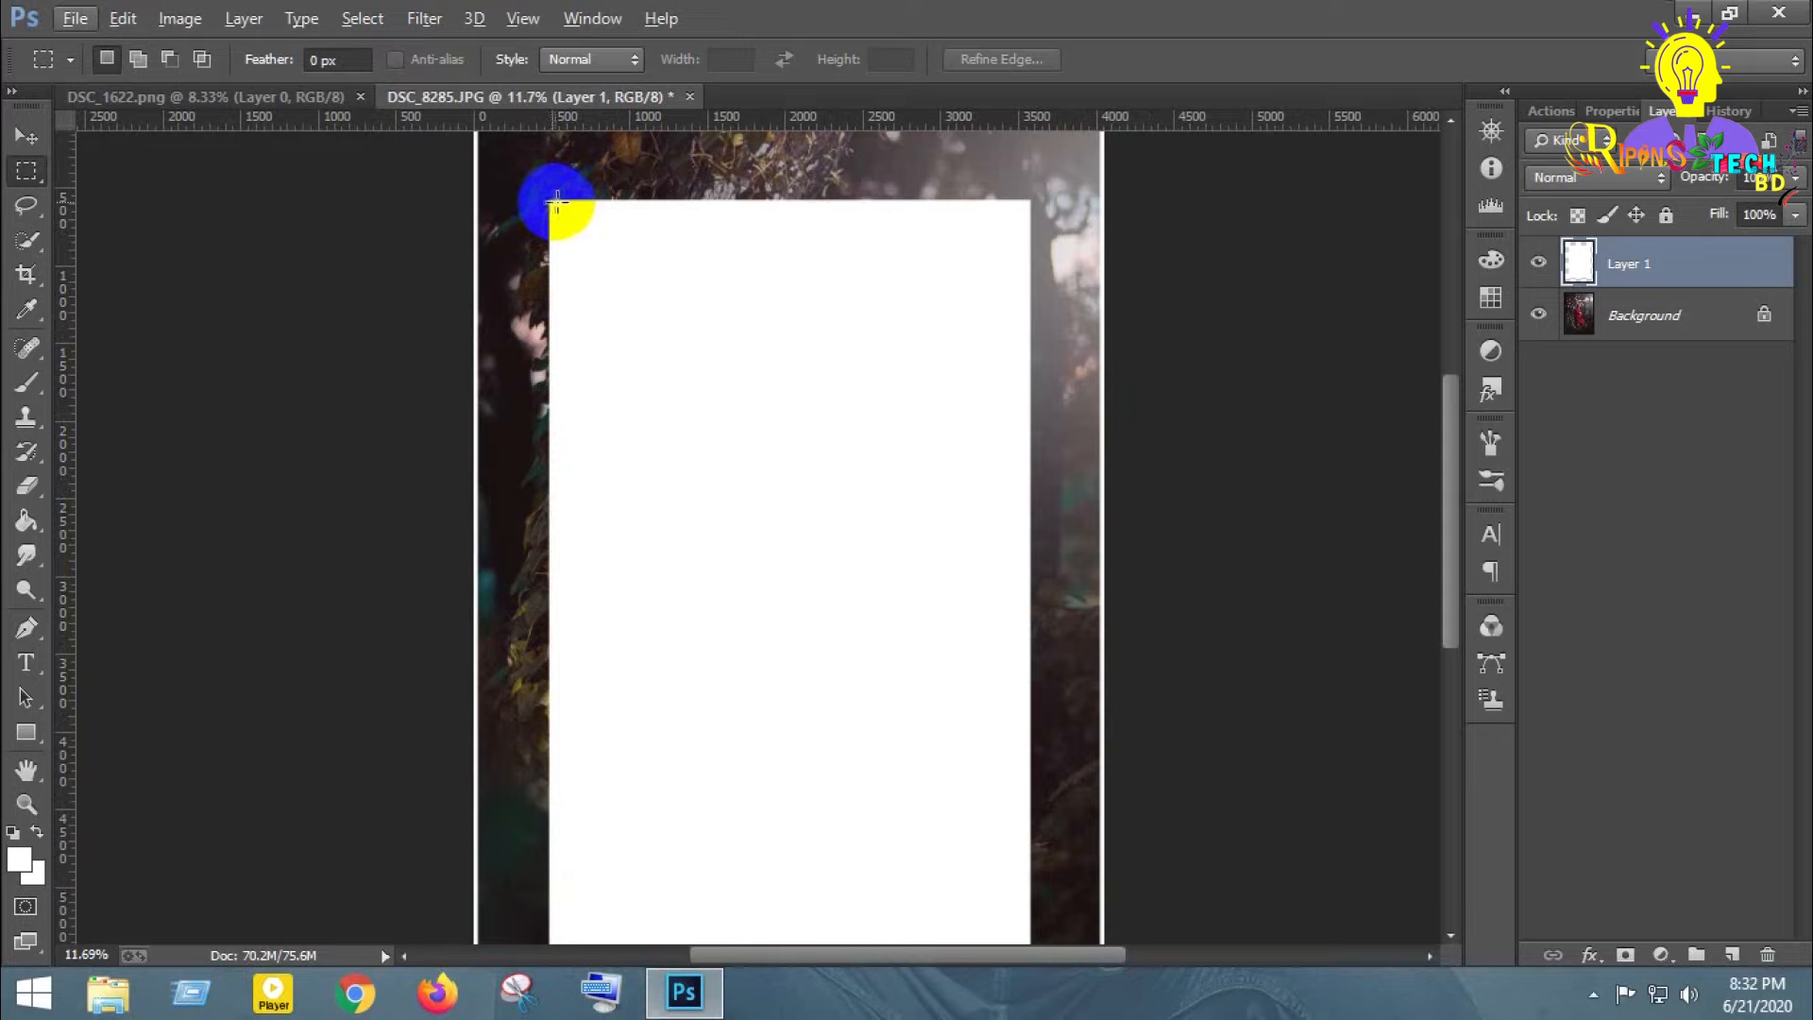
scroll(557, 201, "down", 1)
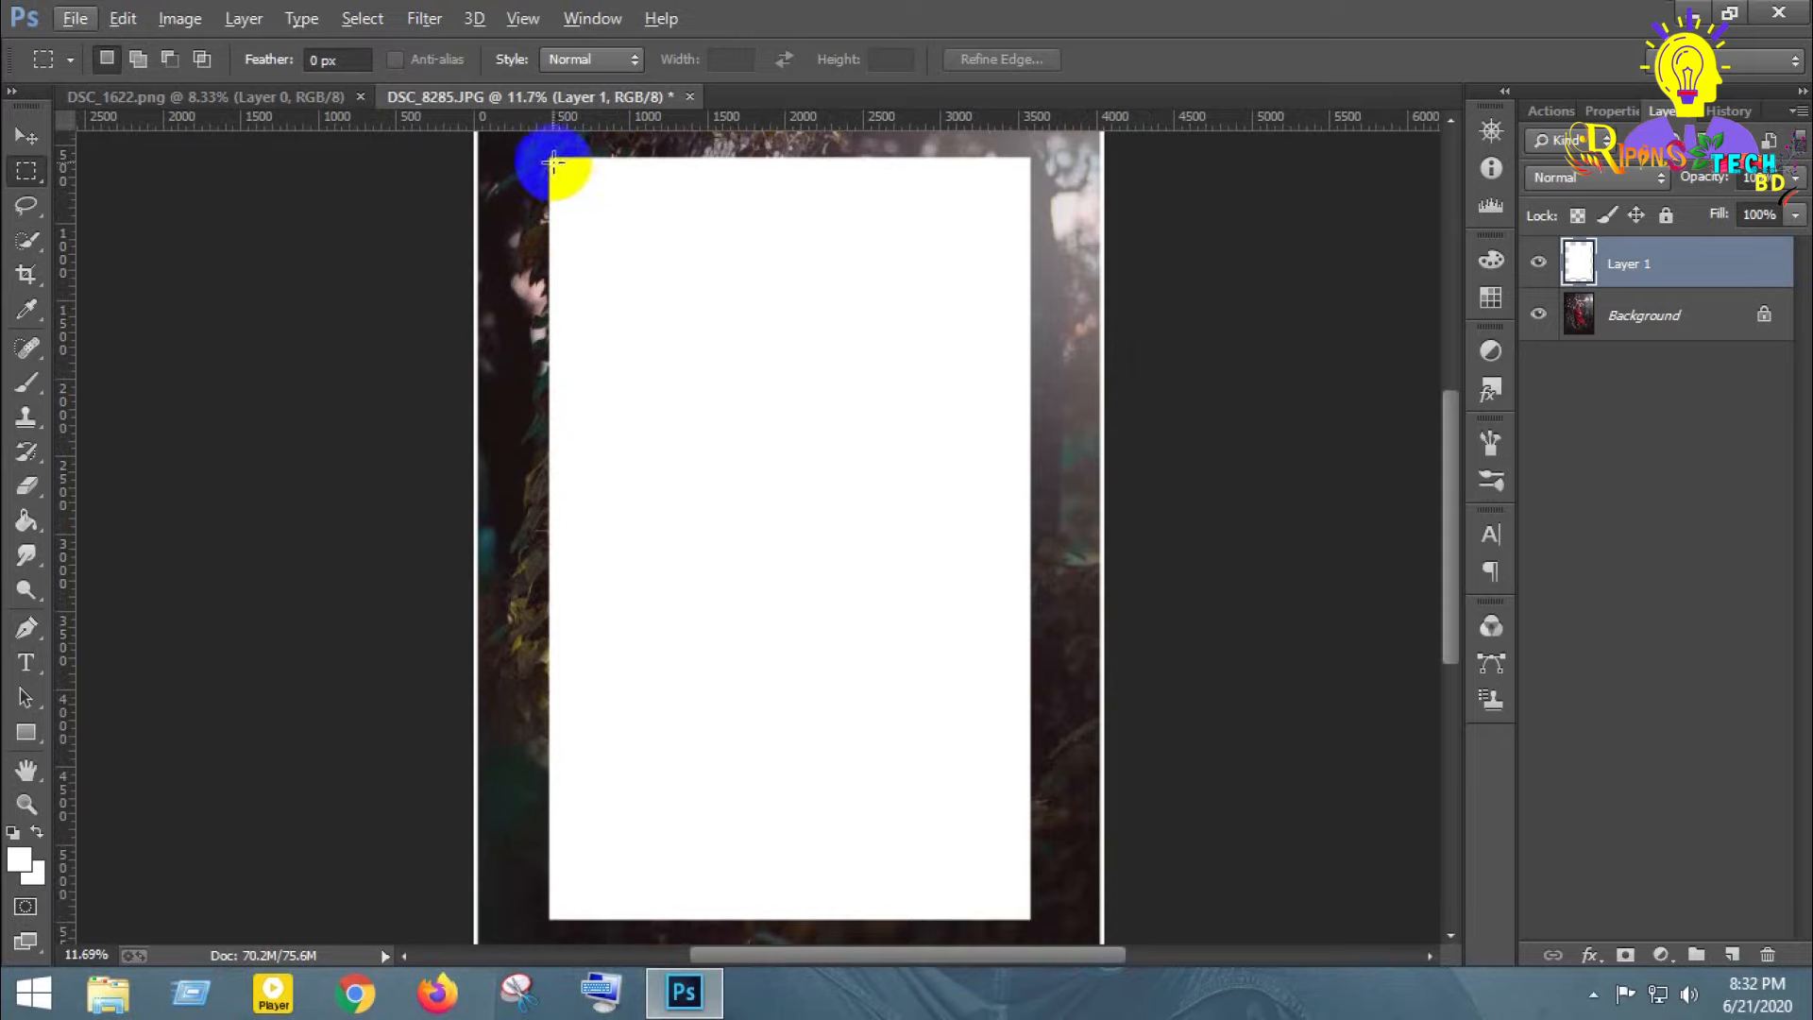
left_click_drag(554, 162, 1026, 914)
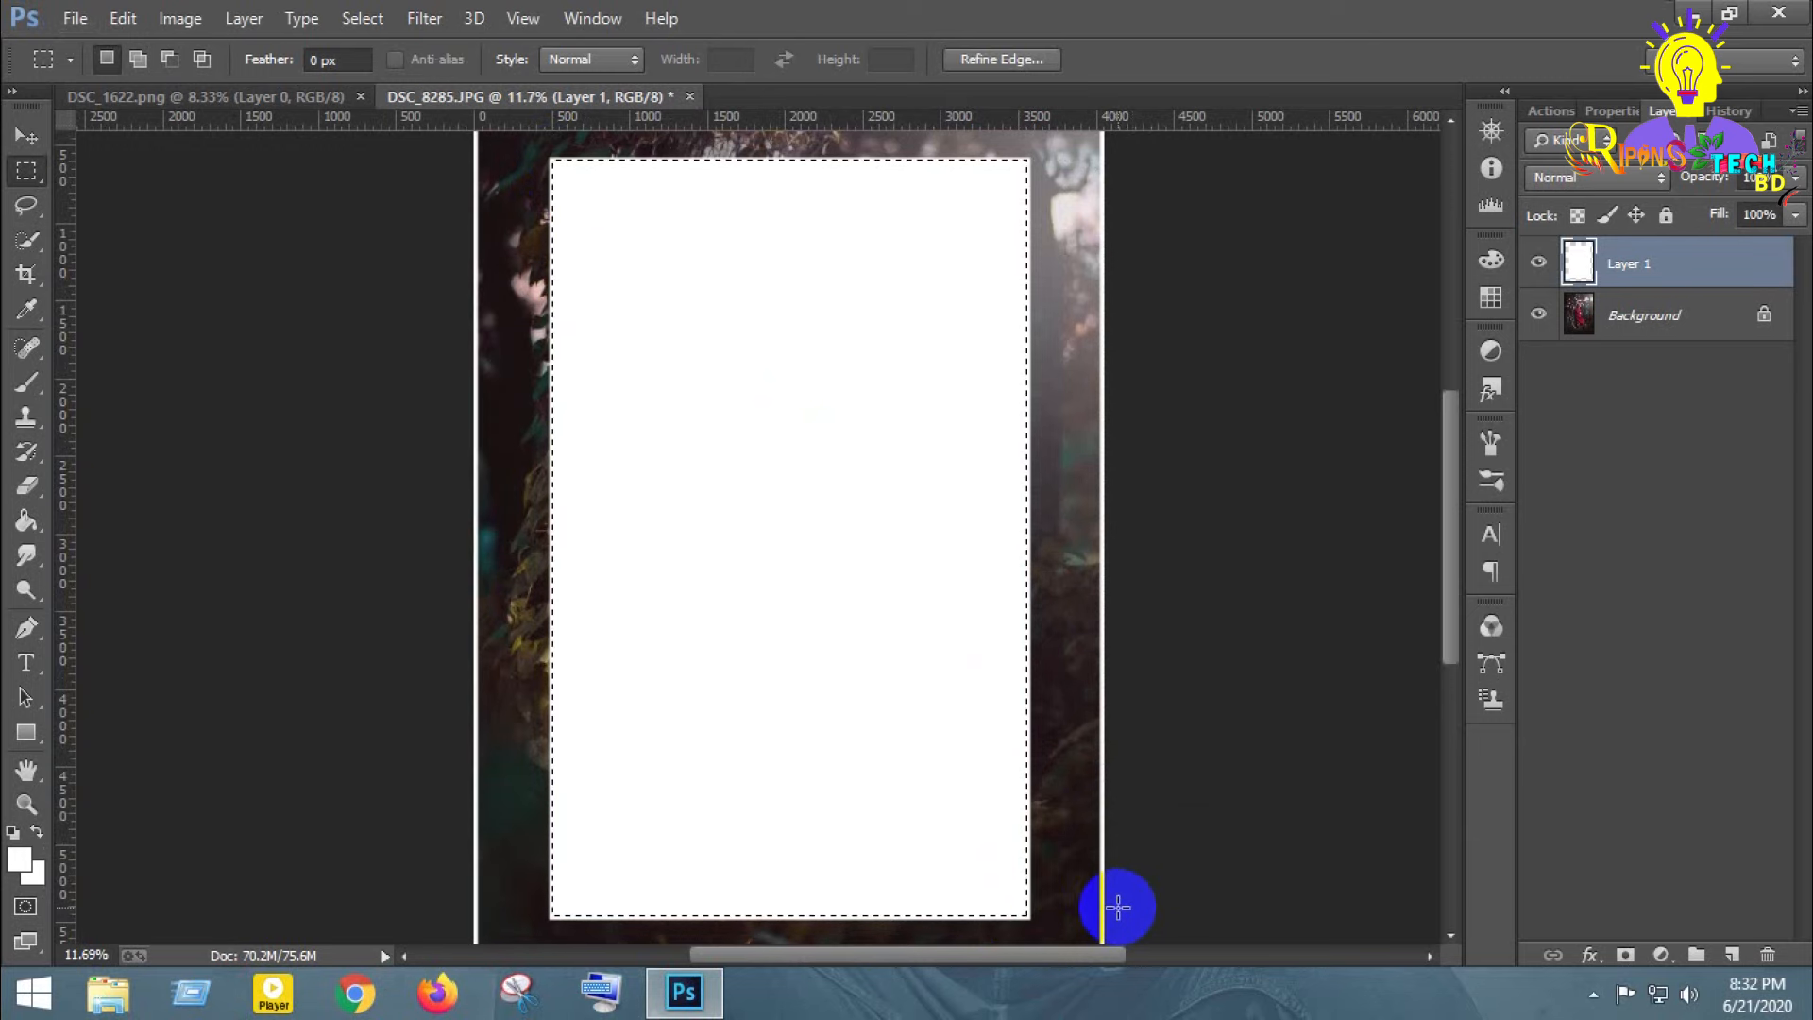
key("Delete")
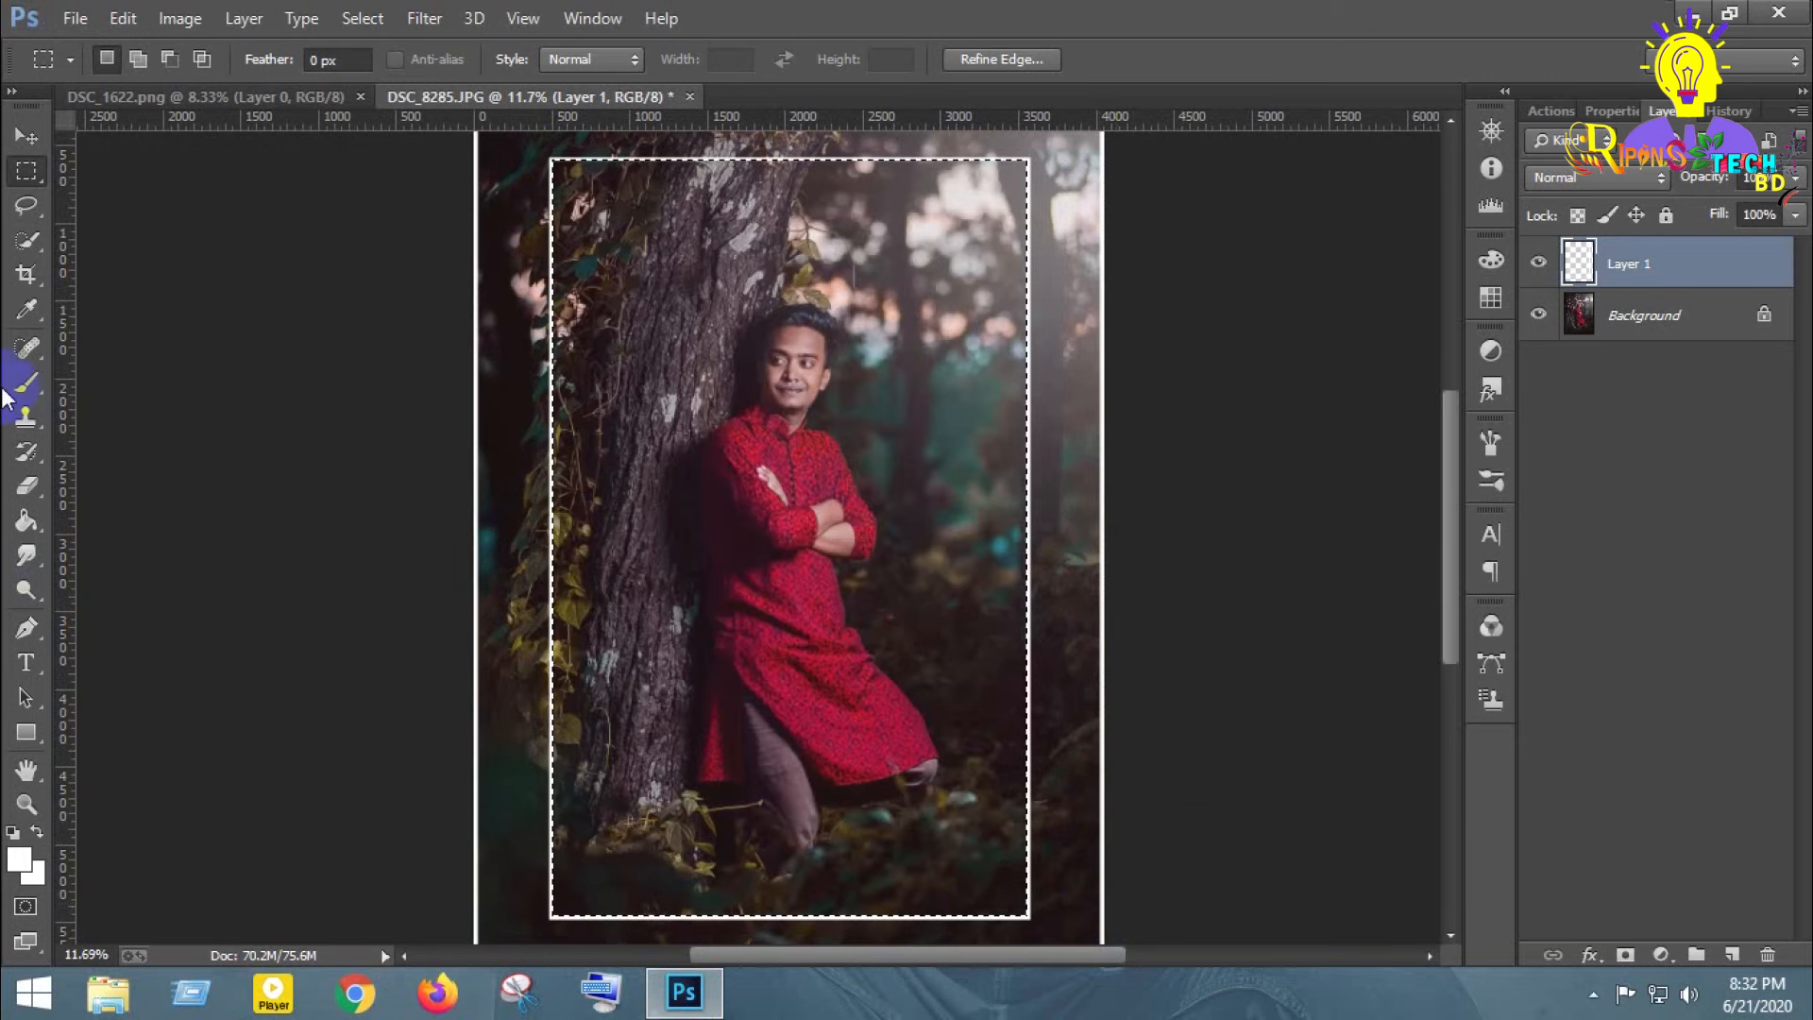
left_click(251, 255)
left_click(26, 138)
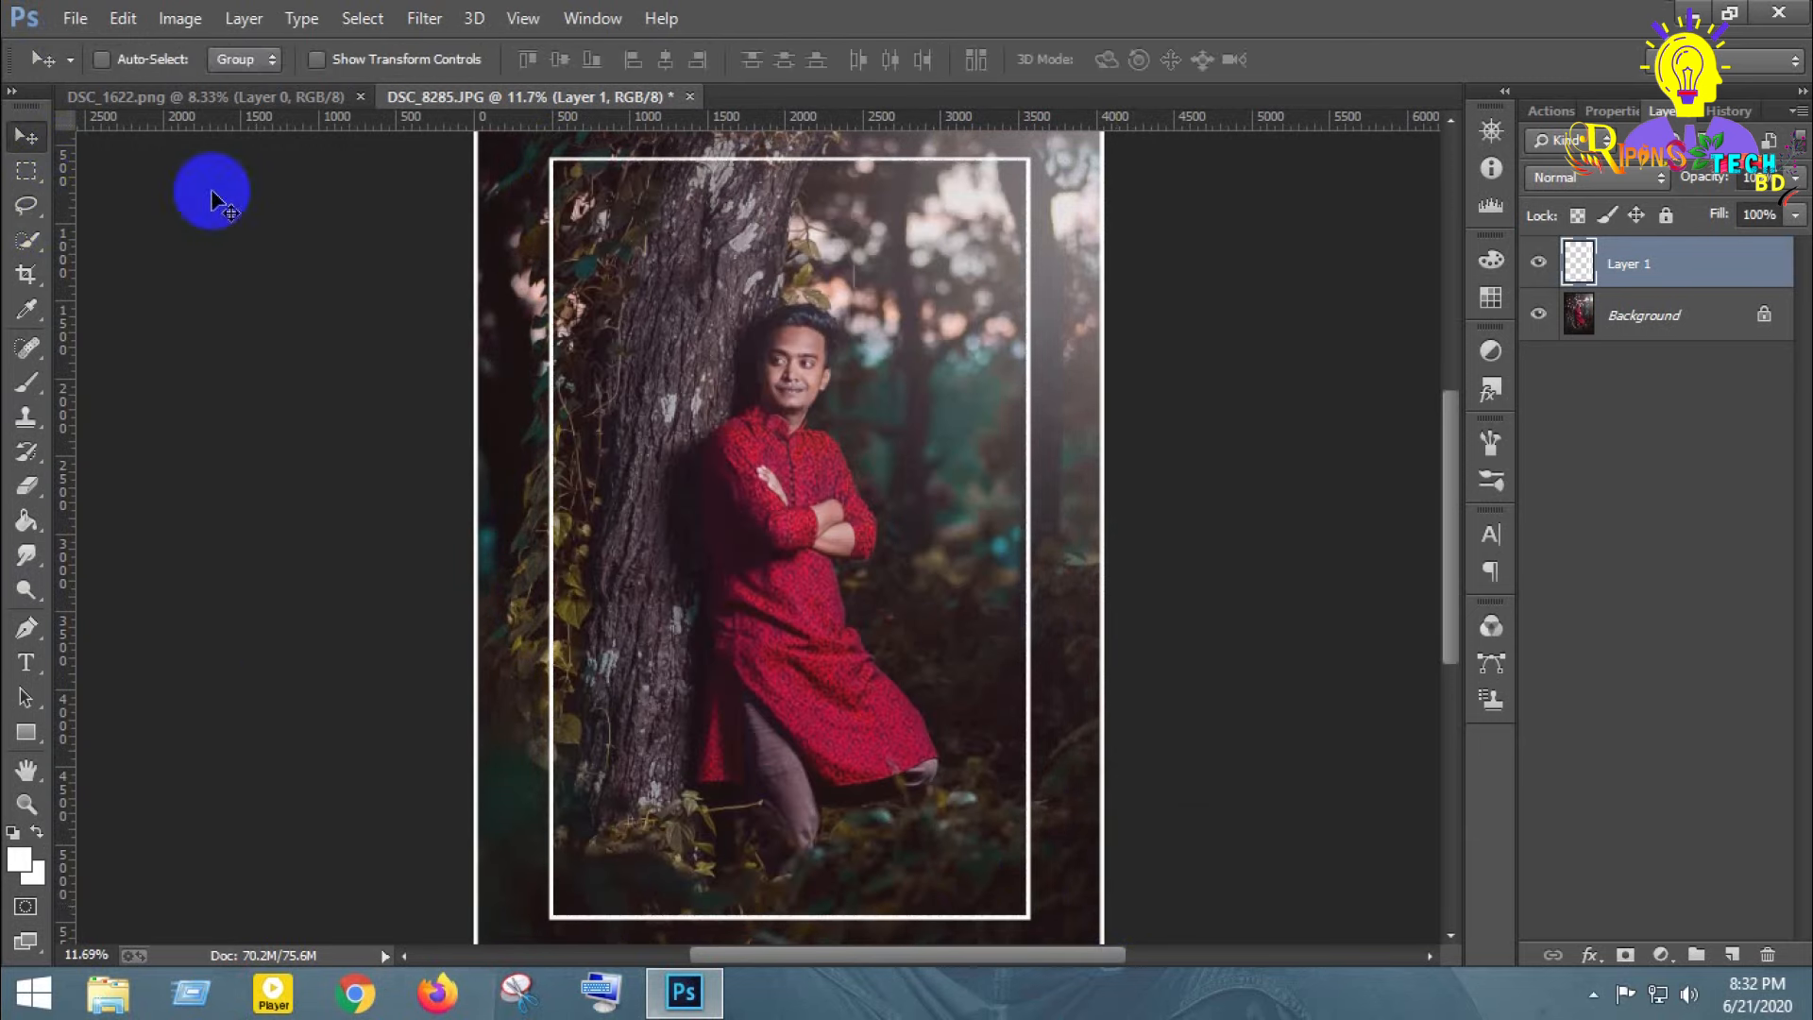
- Reduce the frame layer's opacity to just over half and its fill to 75%, and merge the visible layers
scroll(883, 619, "down", 3)
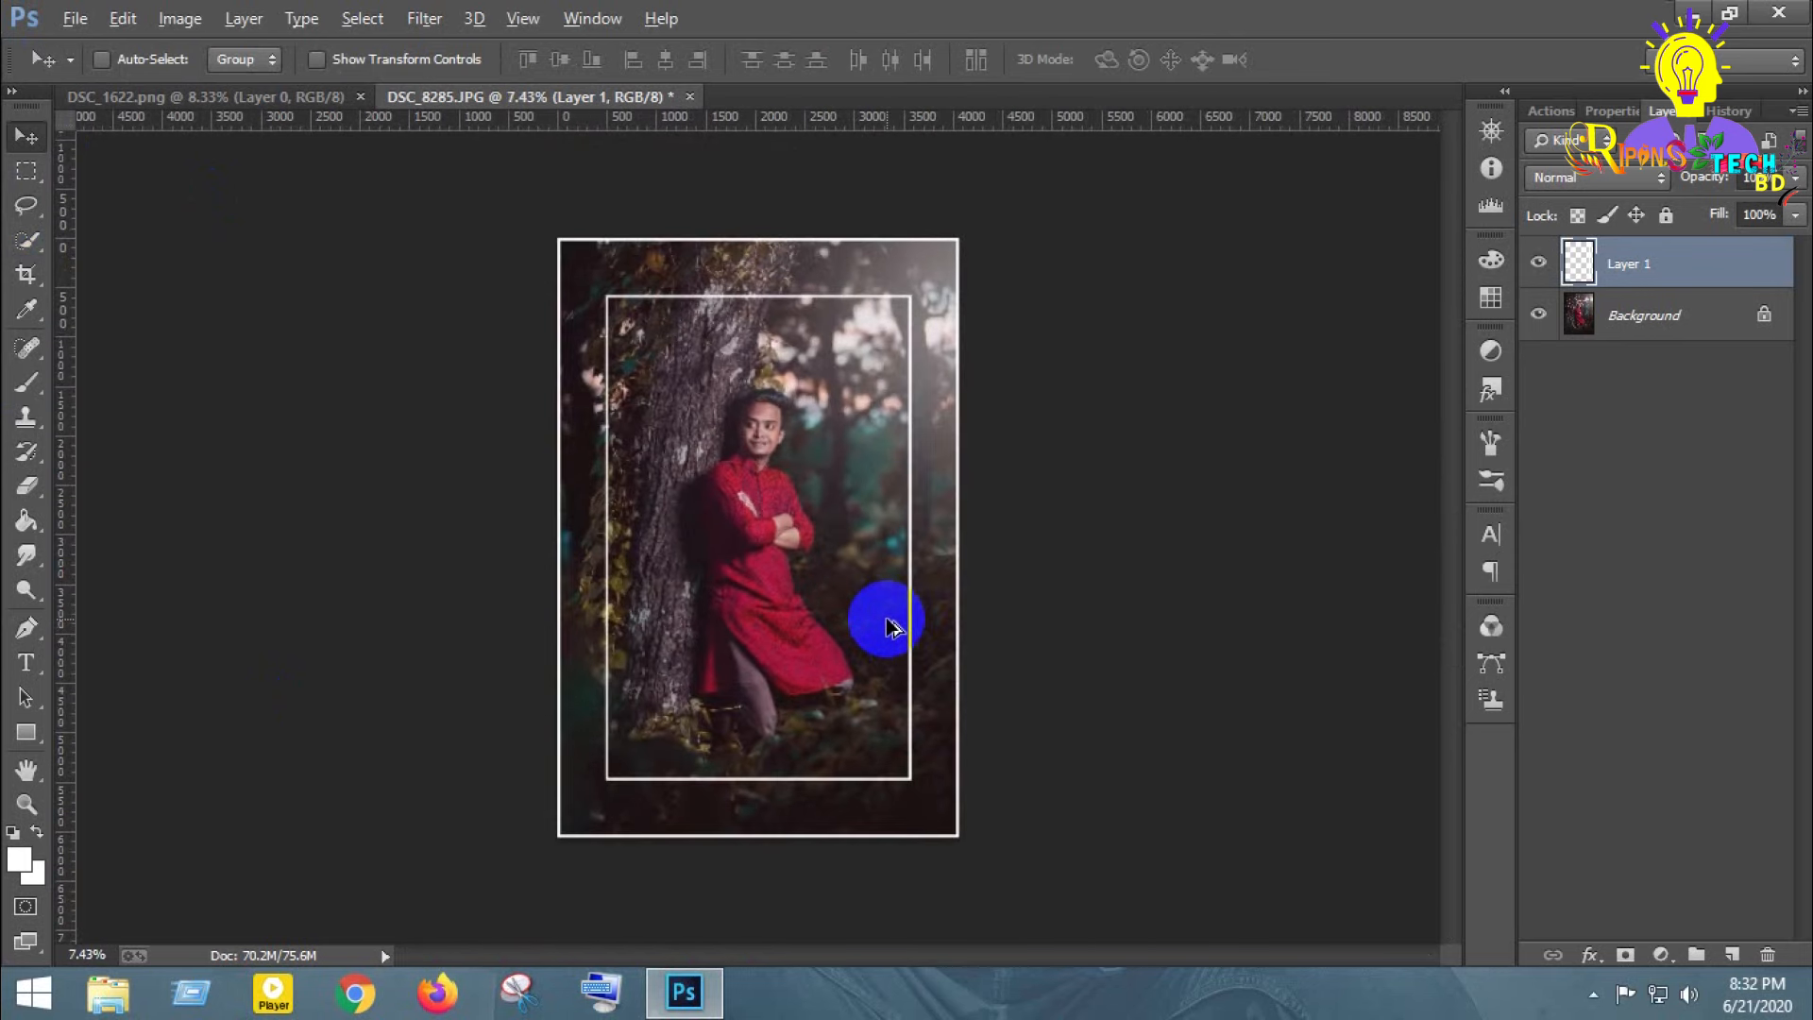
left_click_drag(1796, 220, 1761, 250)
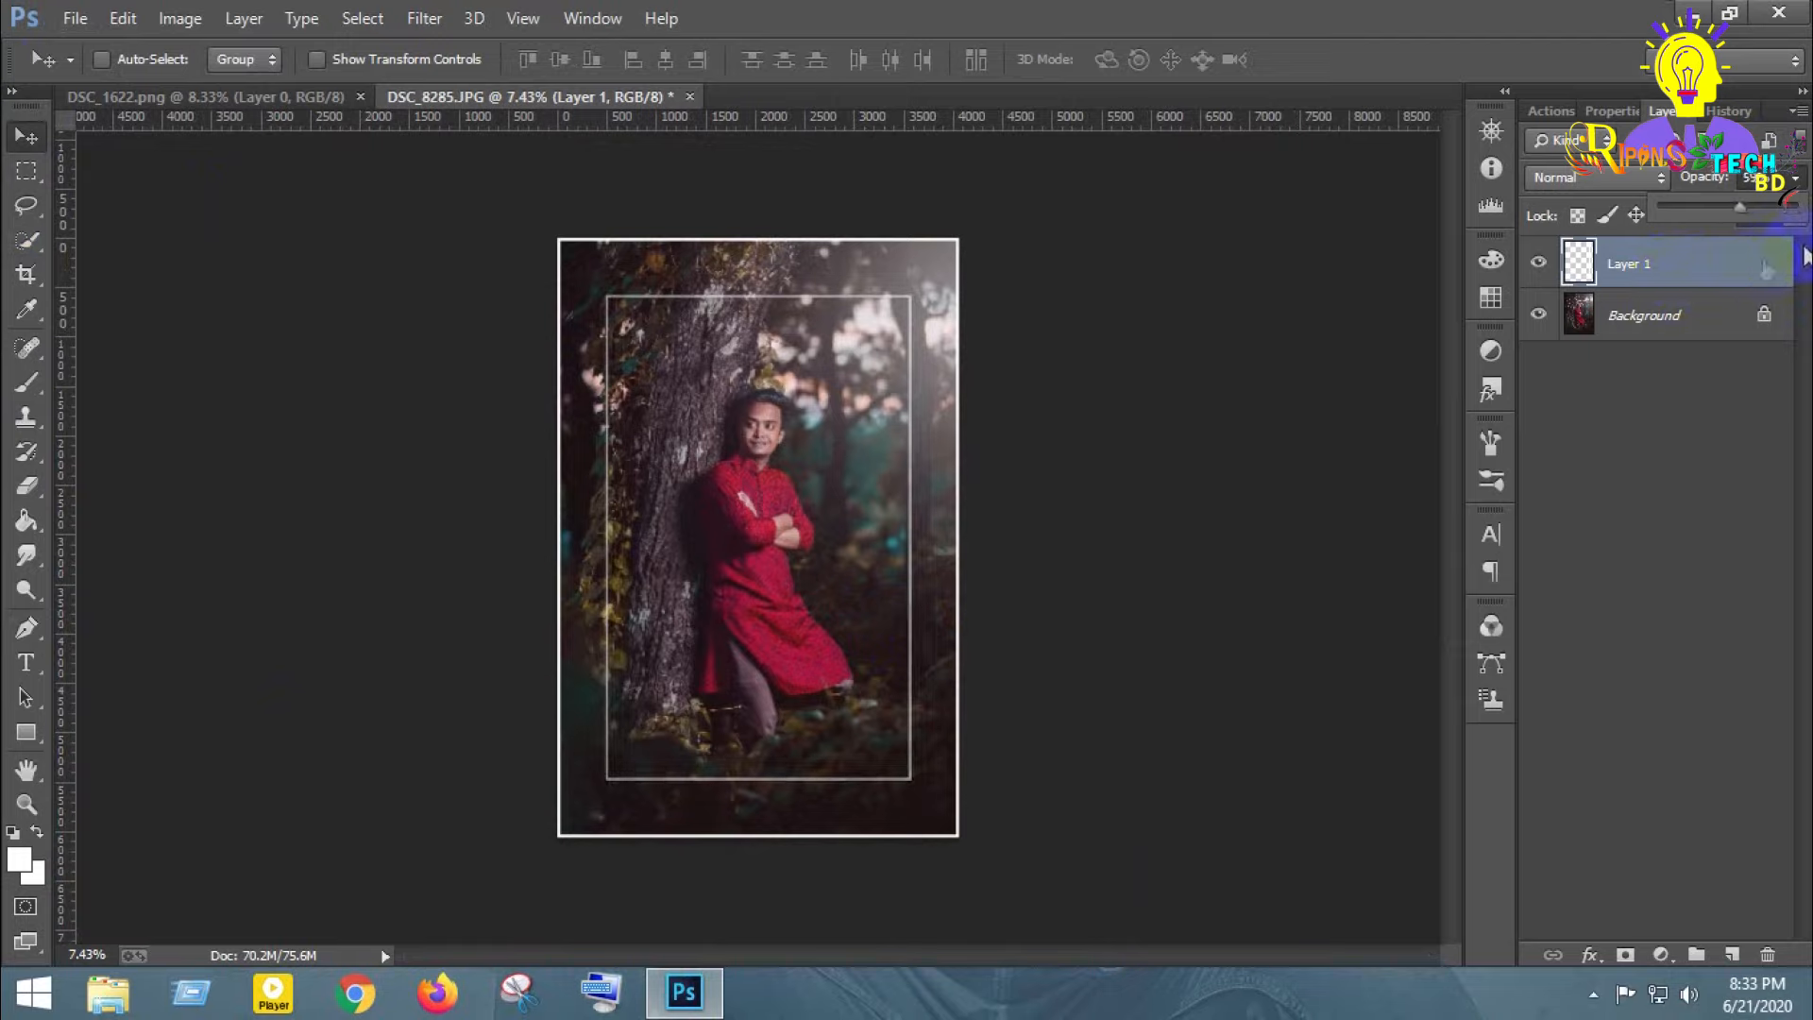
left_click_drag(1794, 215, 1704, 286)
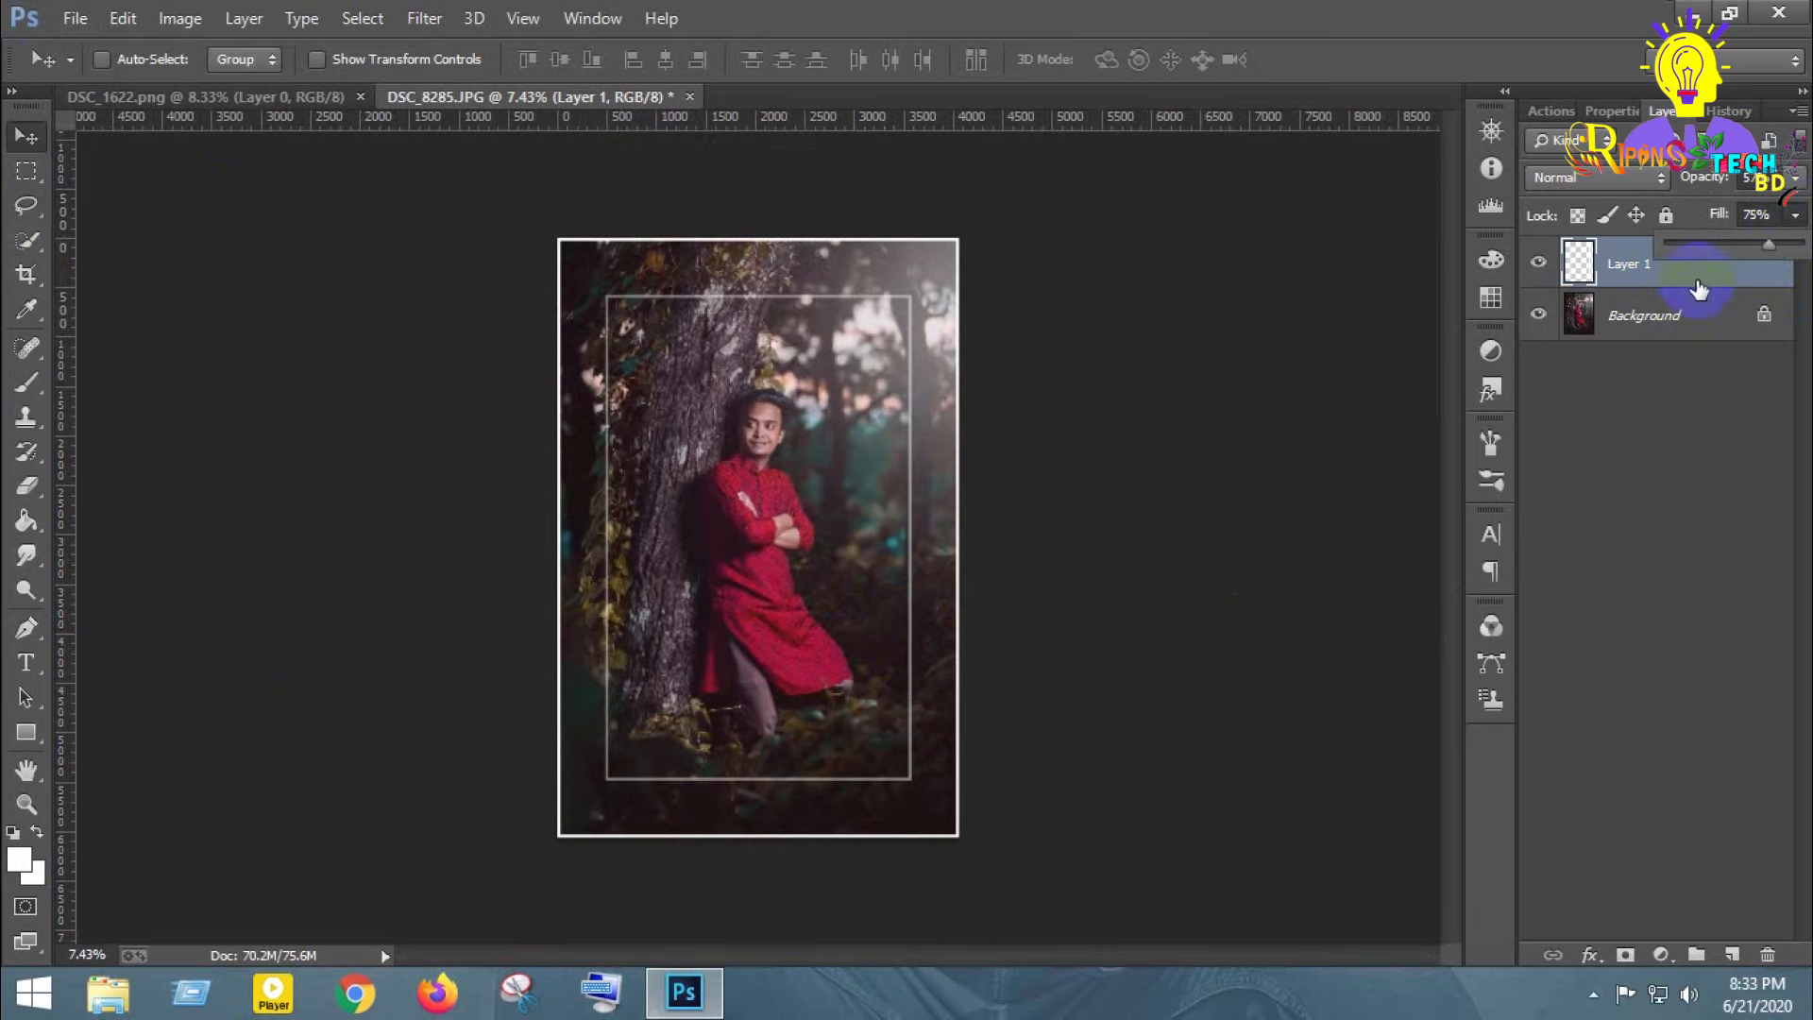
right_click(1699, 288)
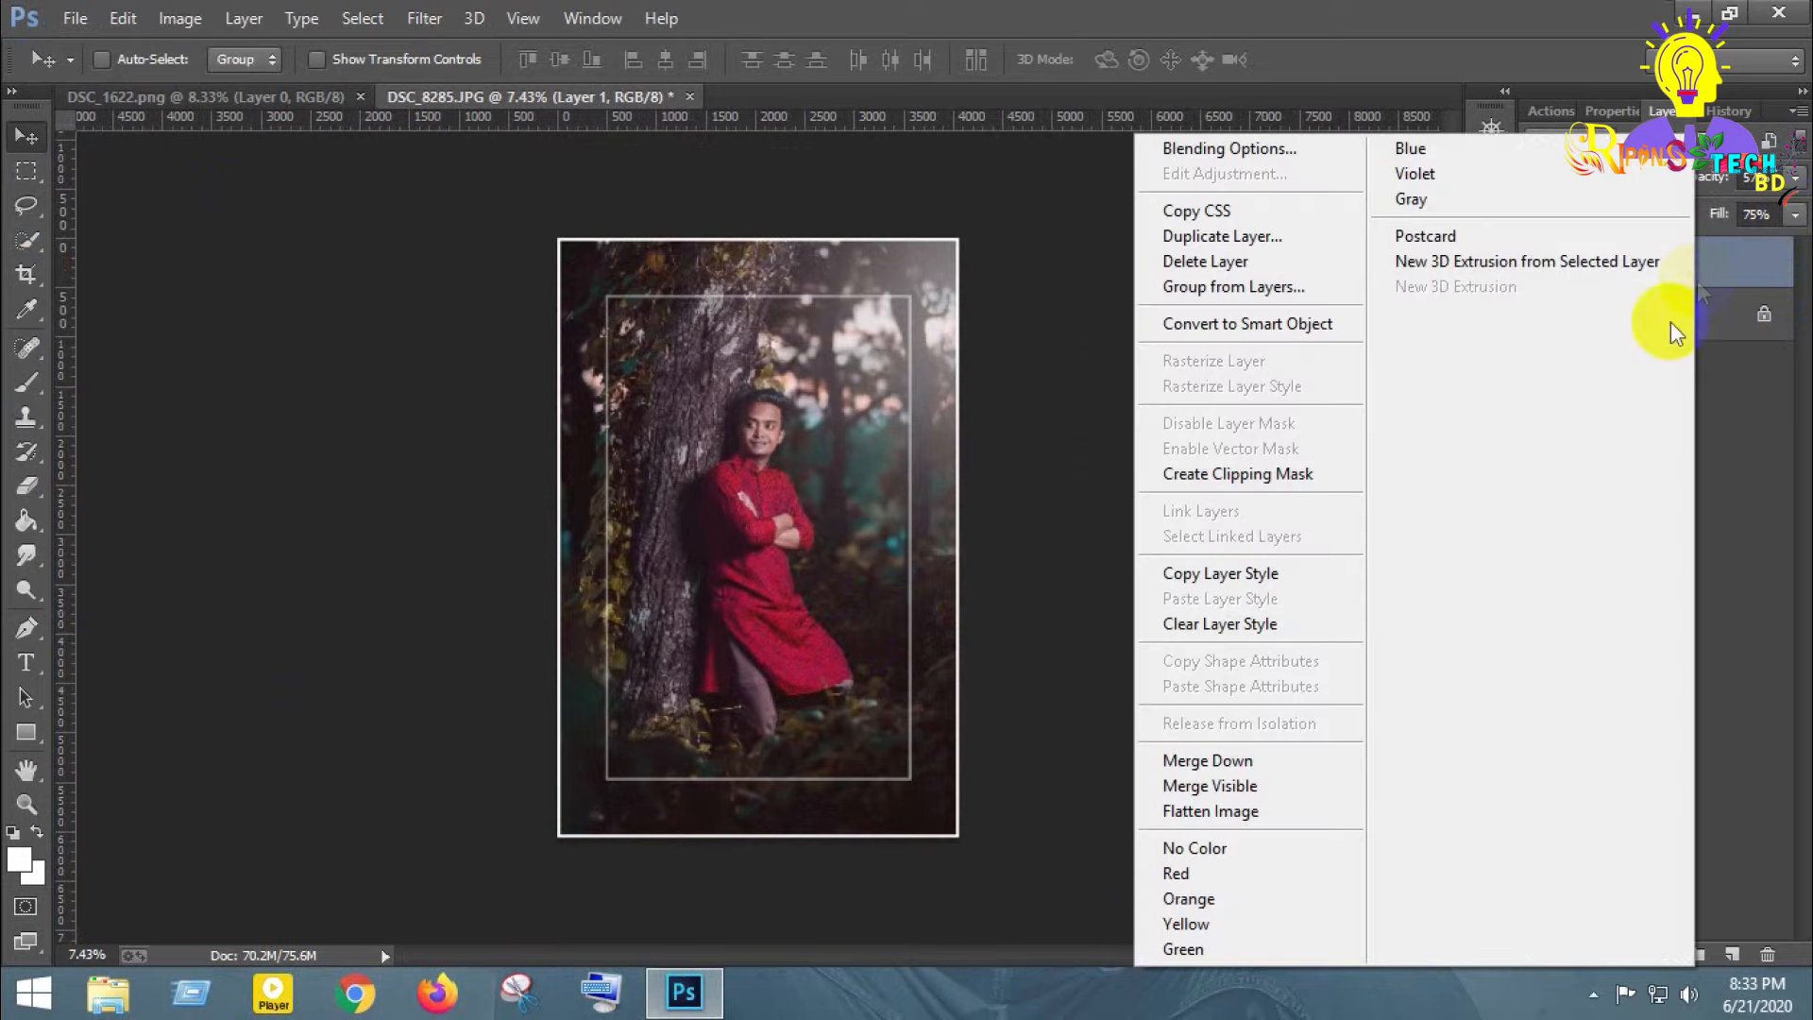
left_click(1208, 786)
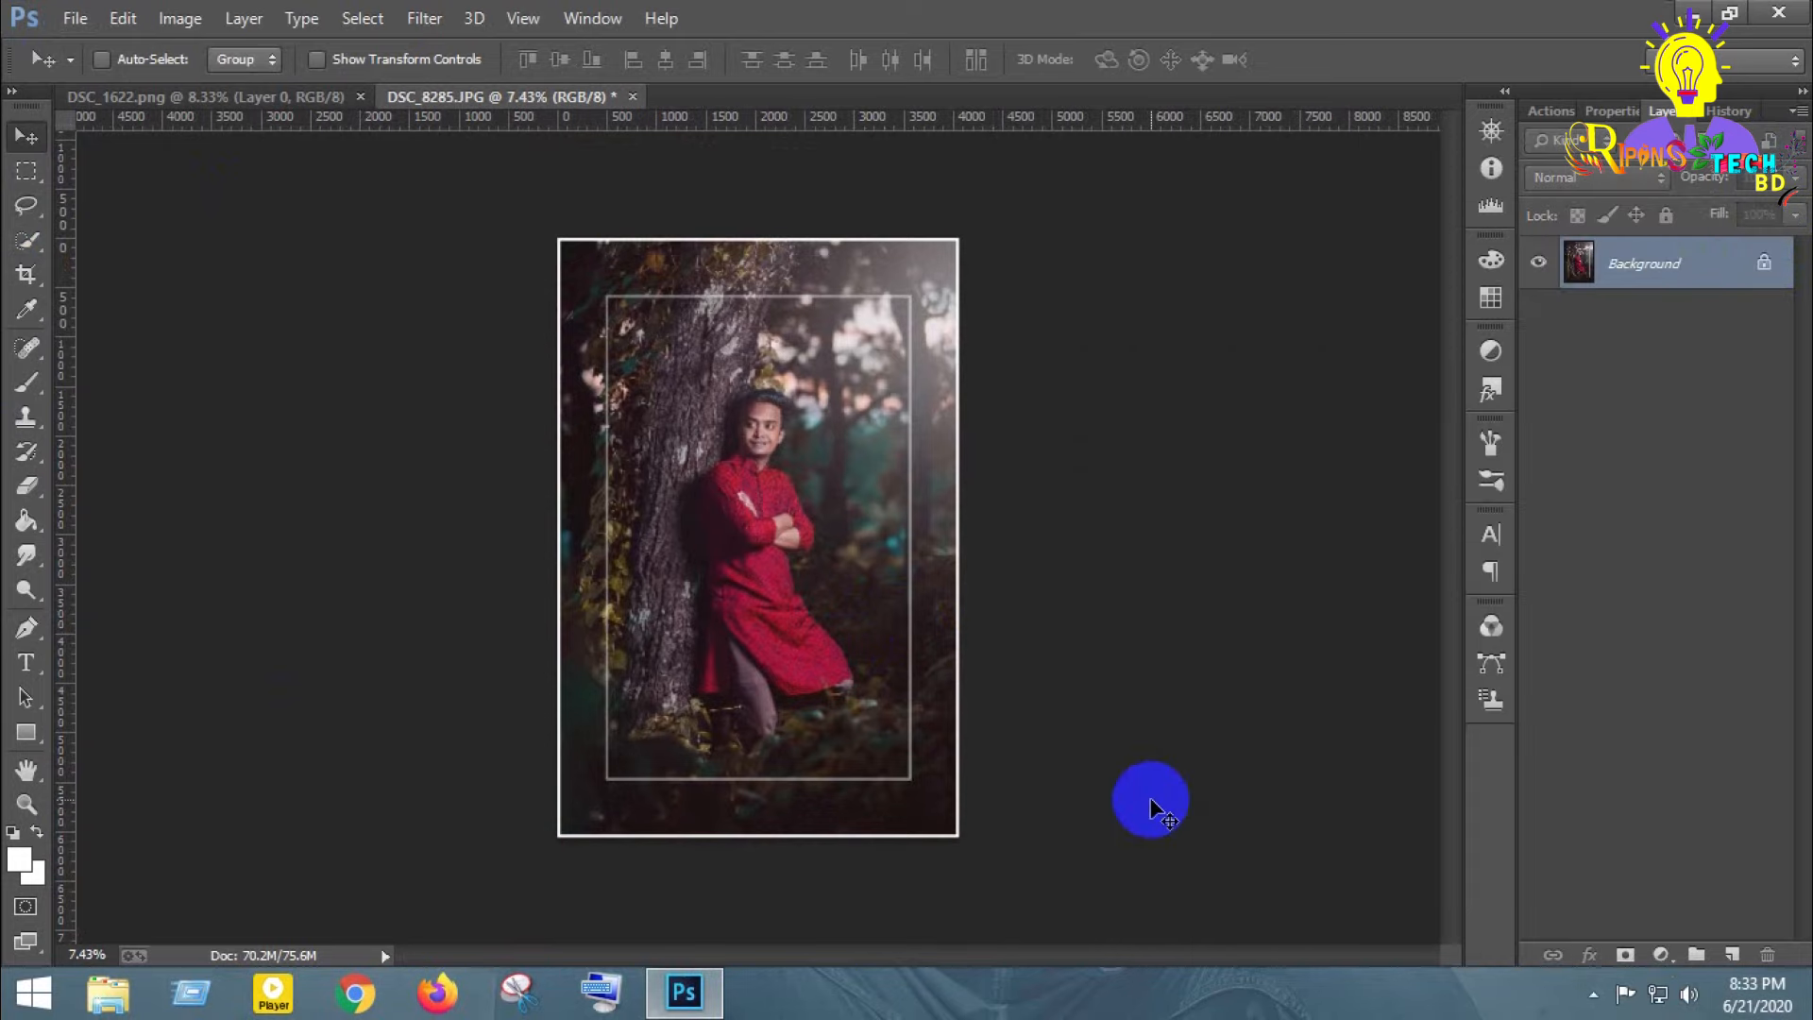
- Copy the signature from DSC_1622.png into the DSC_8285.JPG portrait and scale it down to about 22%
left_click(151, 100)
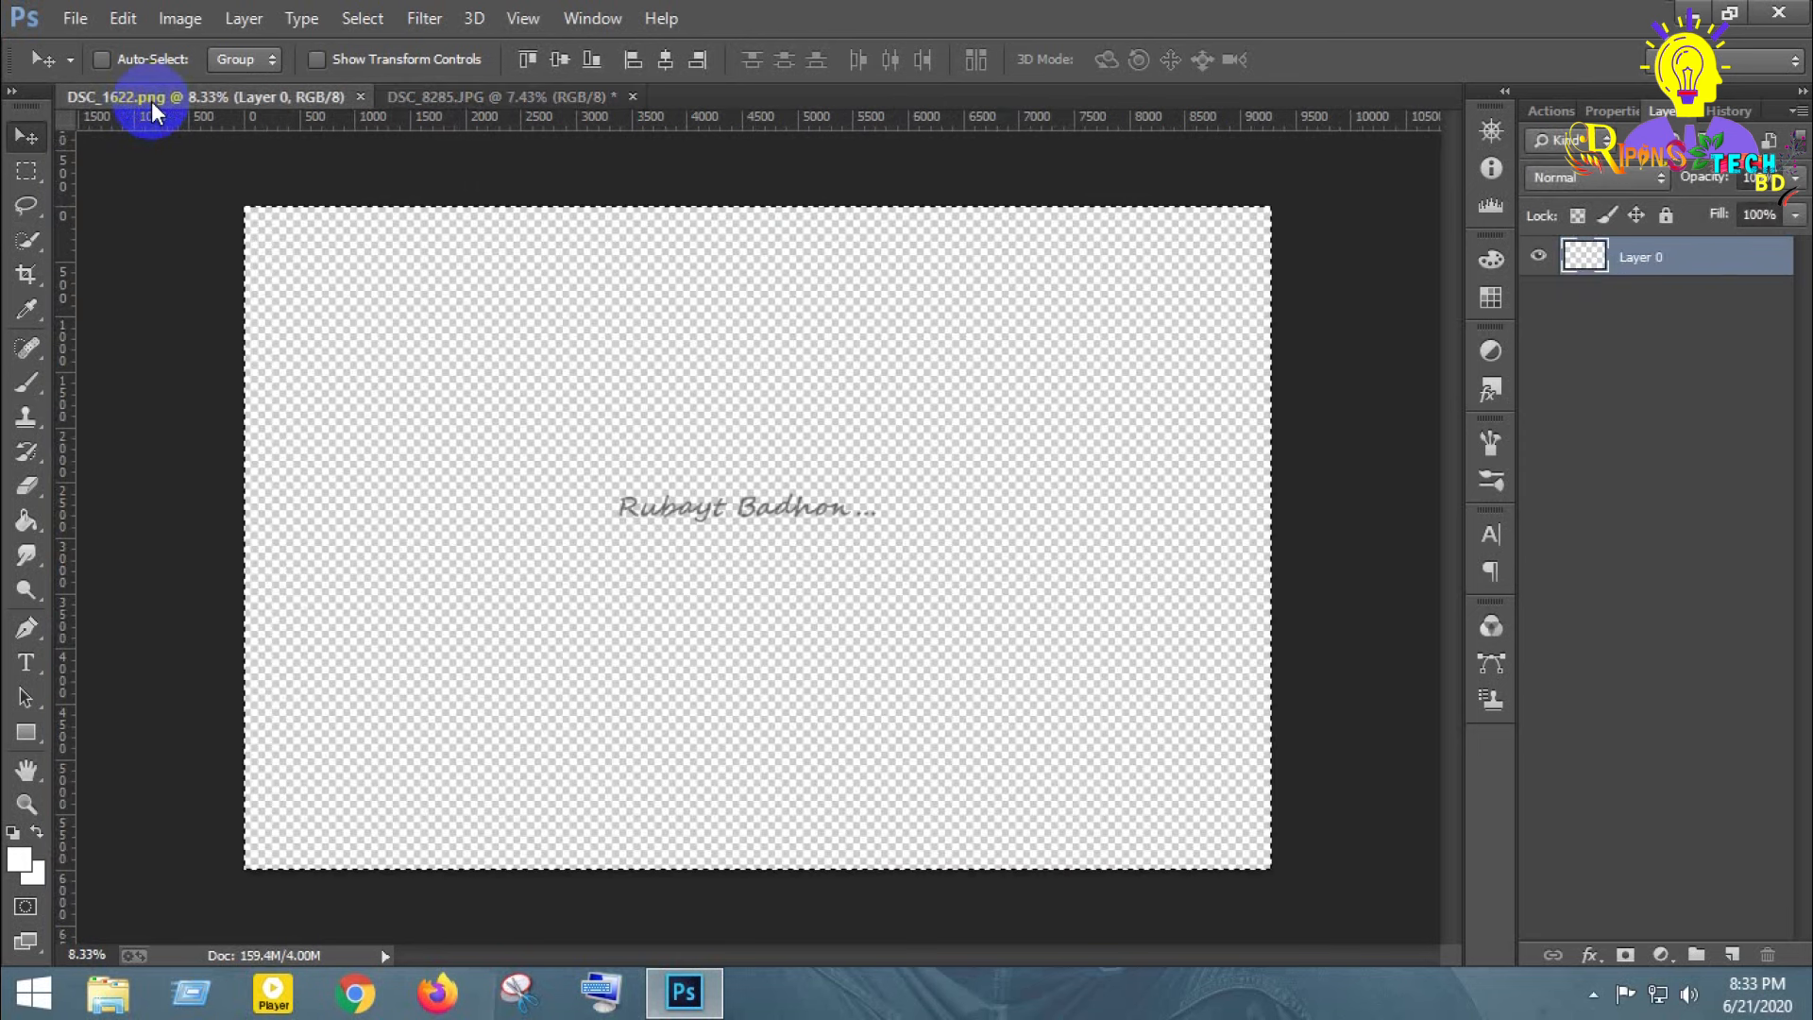
left_click(462, 95)
key("ctrl+v")
key("ctrl+t")
left_click_drag(874, 555, 703, 557)
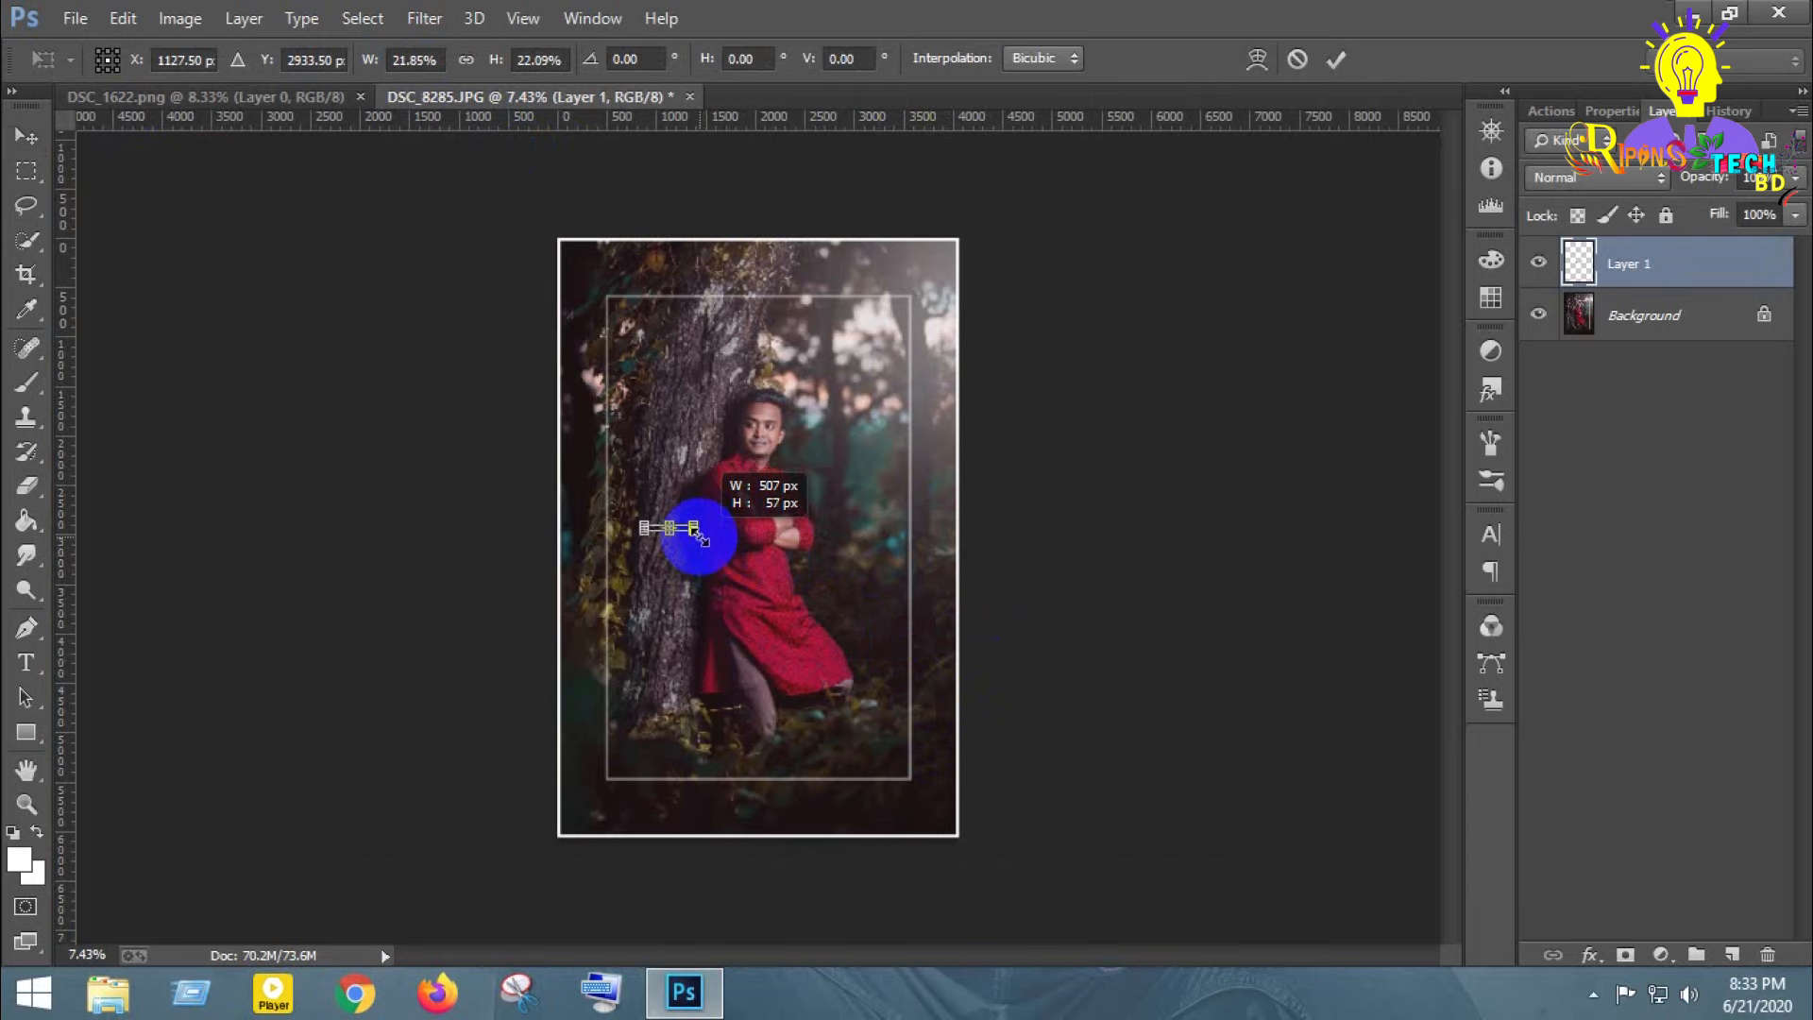
- Brighten the signature with Levels and move it onto the dark background beside the man's knees, inside the thin frame
key("ctrl+l")
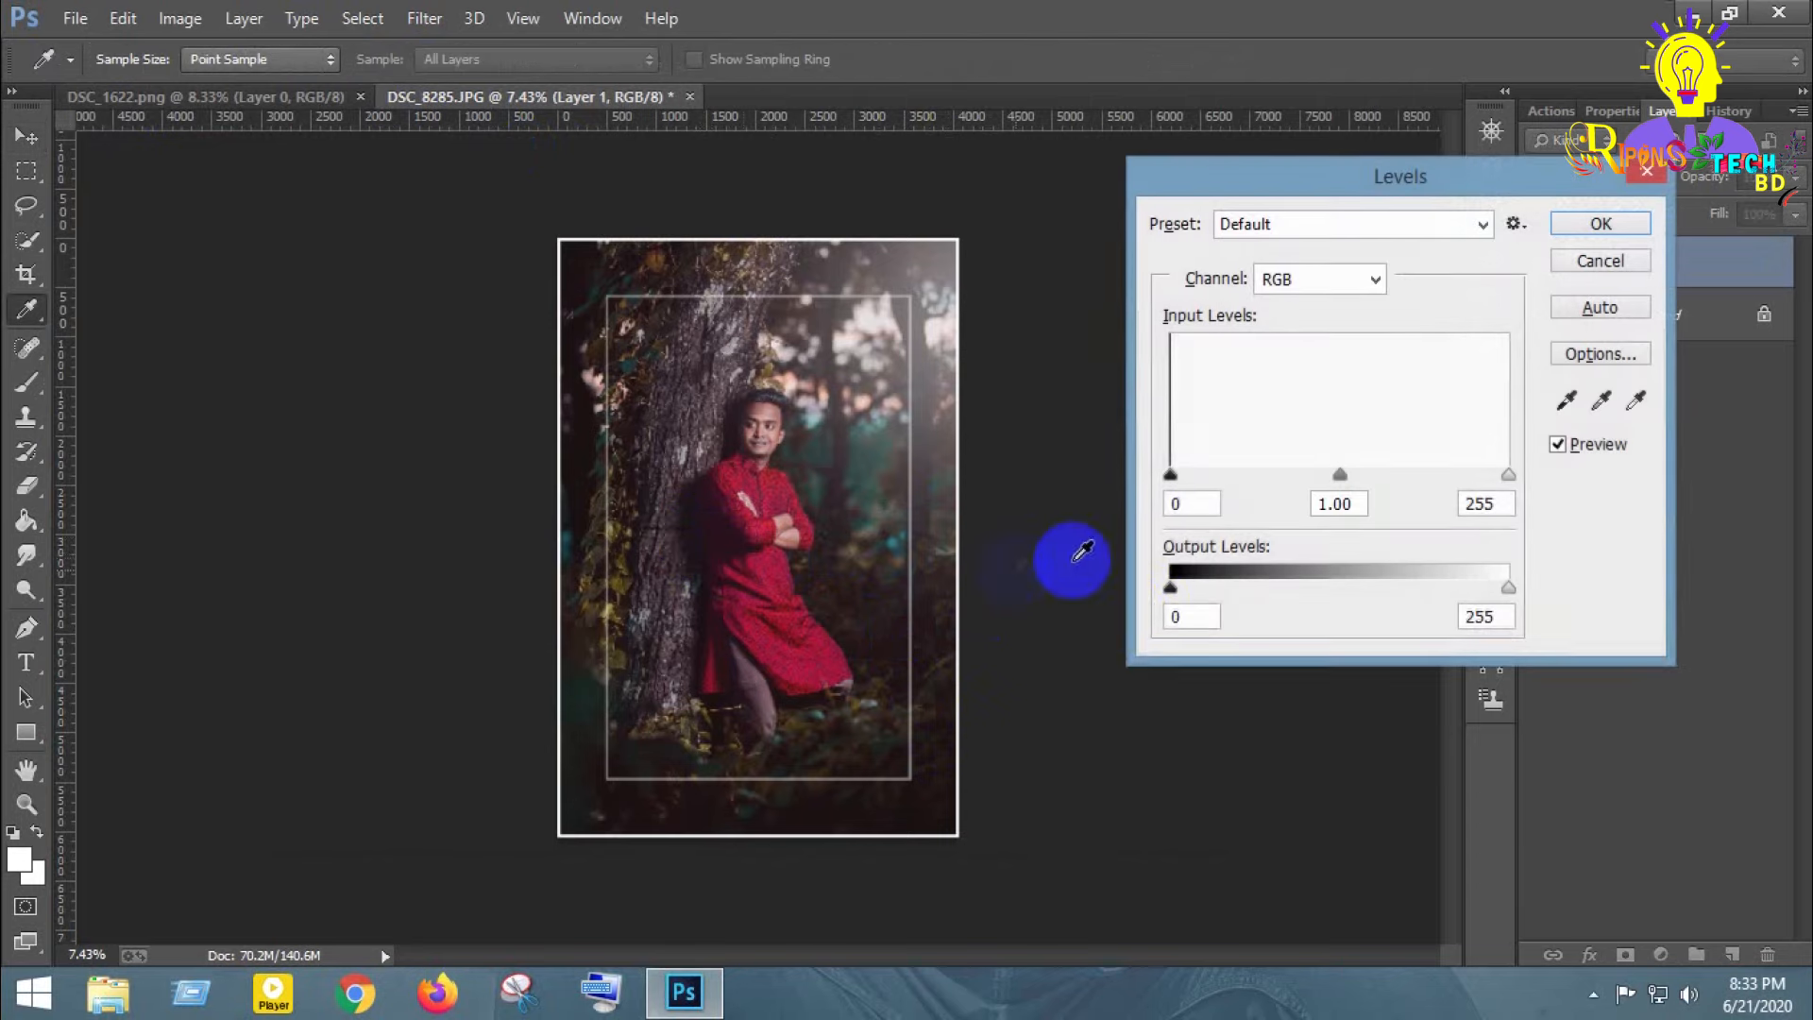
left_click_drag(1651, 551, 1622, 554)
key("Return")
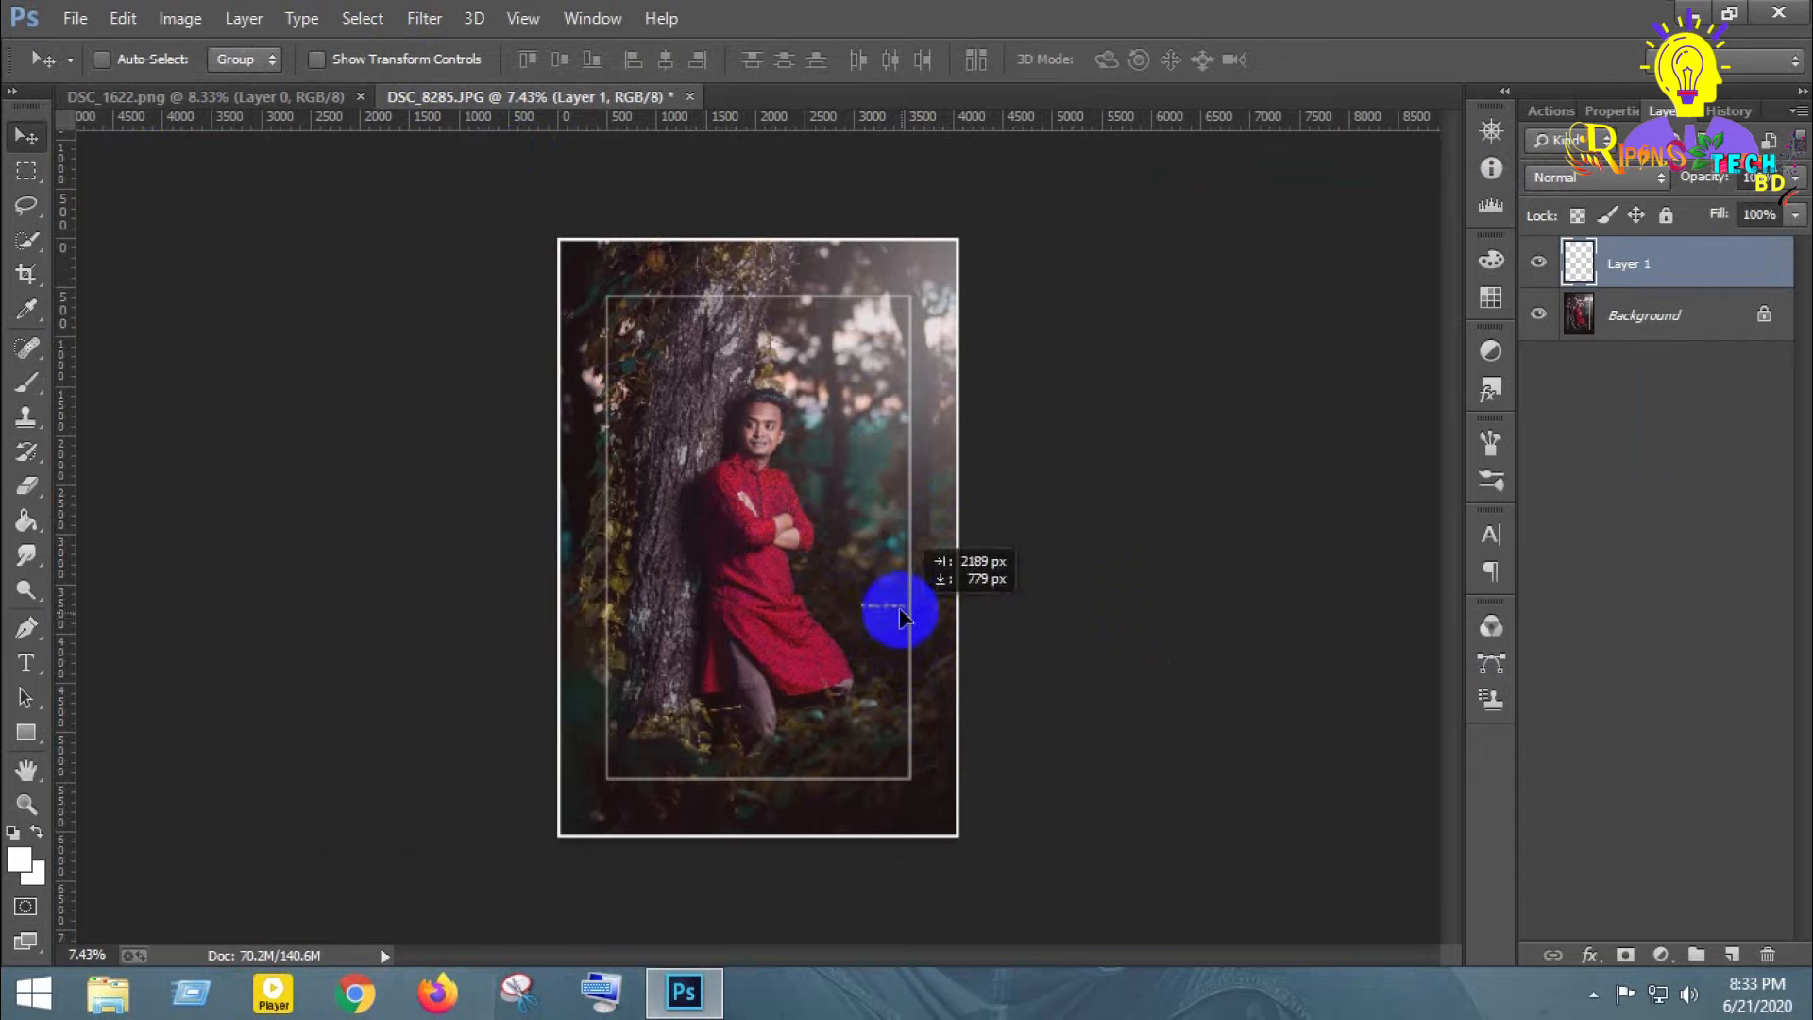
- Merge the visible layers and save the portrait as the JPEG DSC_8285, replacing the existing file
right_click(1660, 293)
left_click(1171, 785)
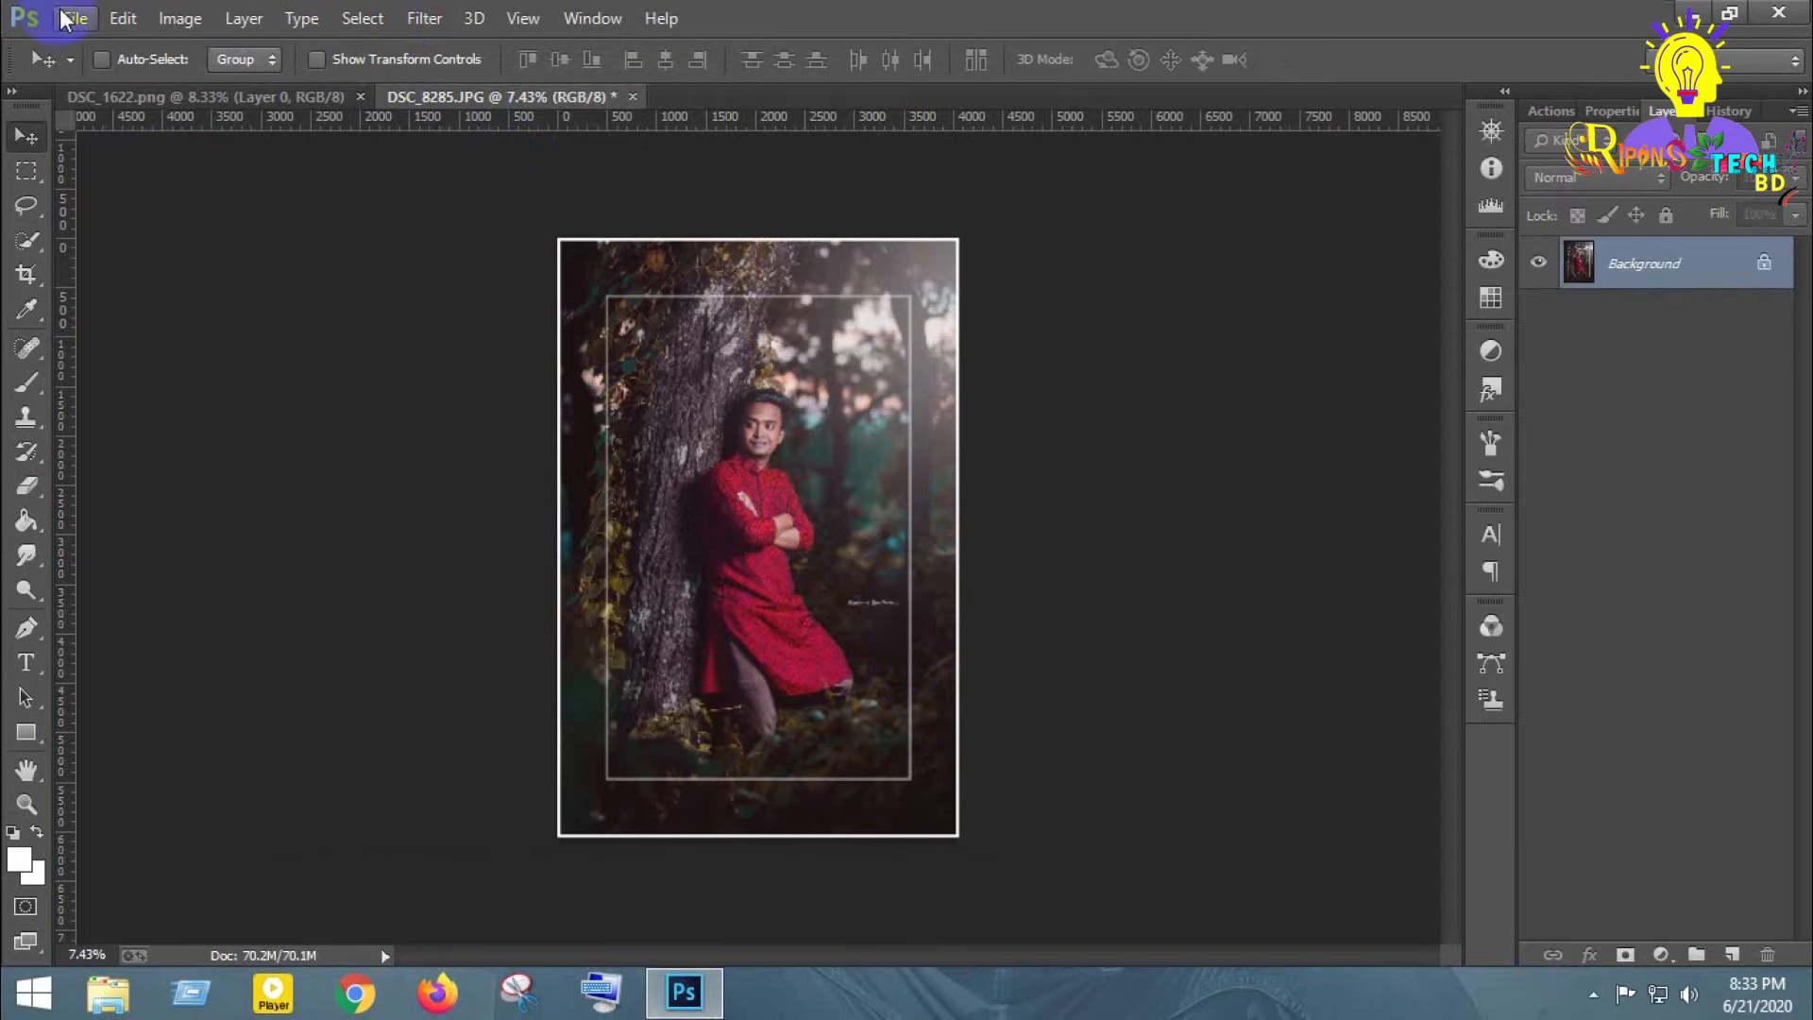
left_click(62, 19)
left_click(146, 264)
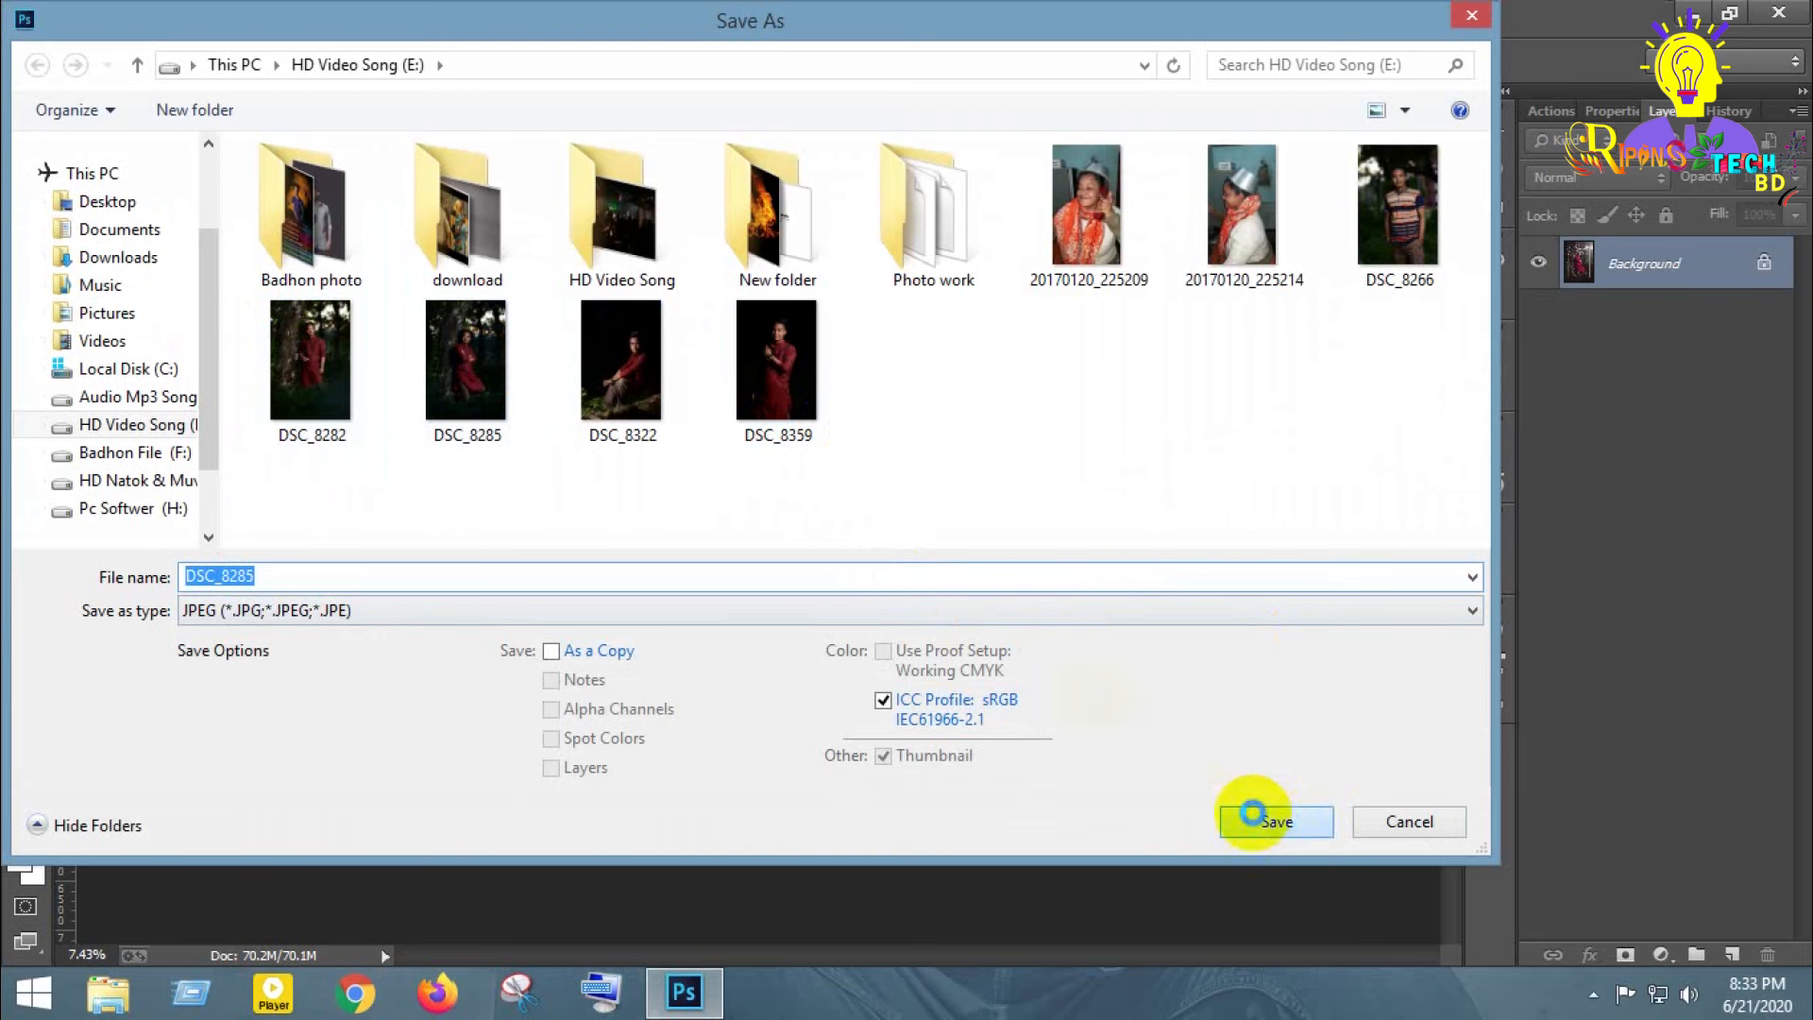
left_click(1253, 814)
left_click(986, 504)
key("Return")
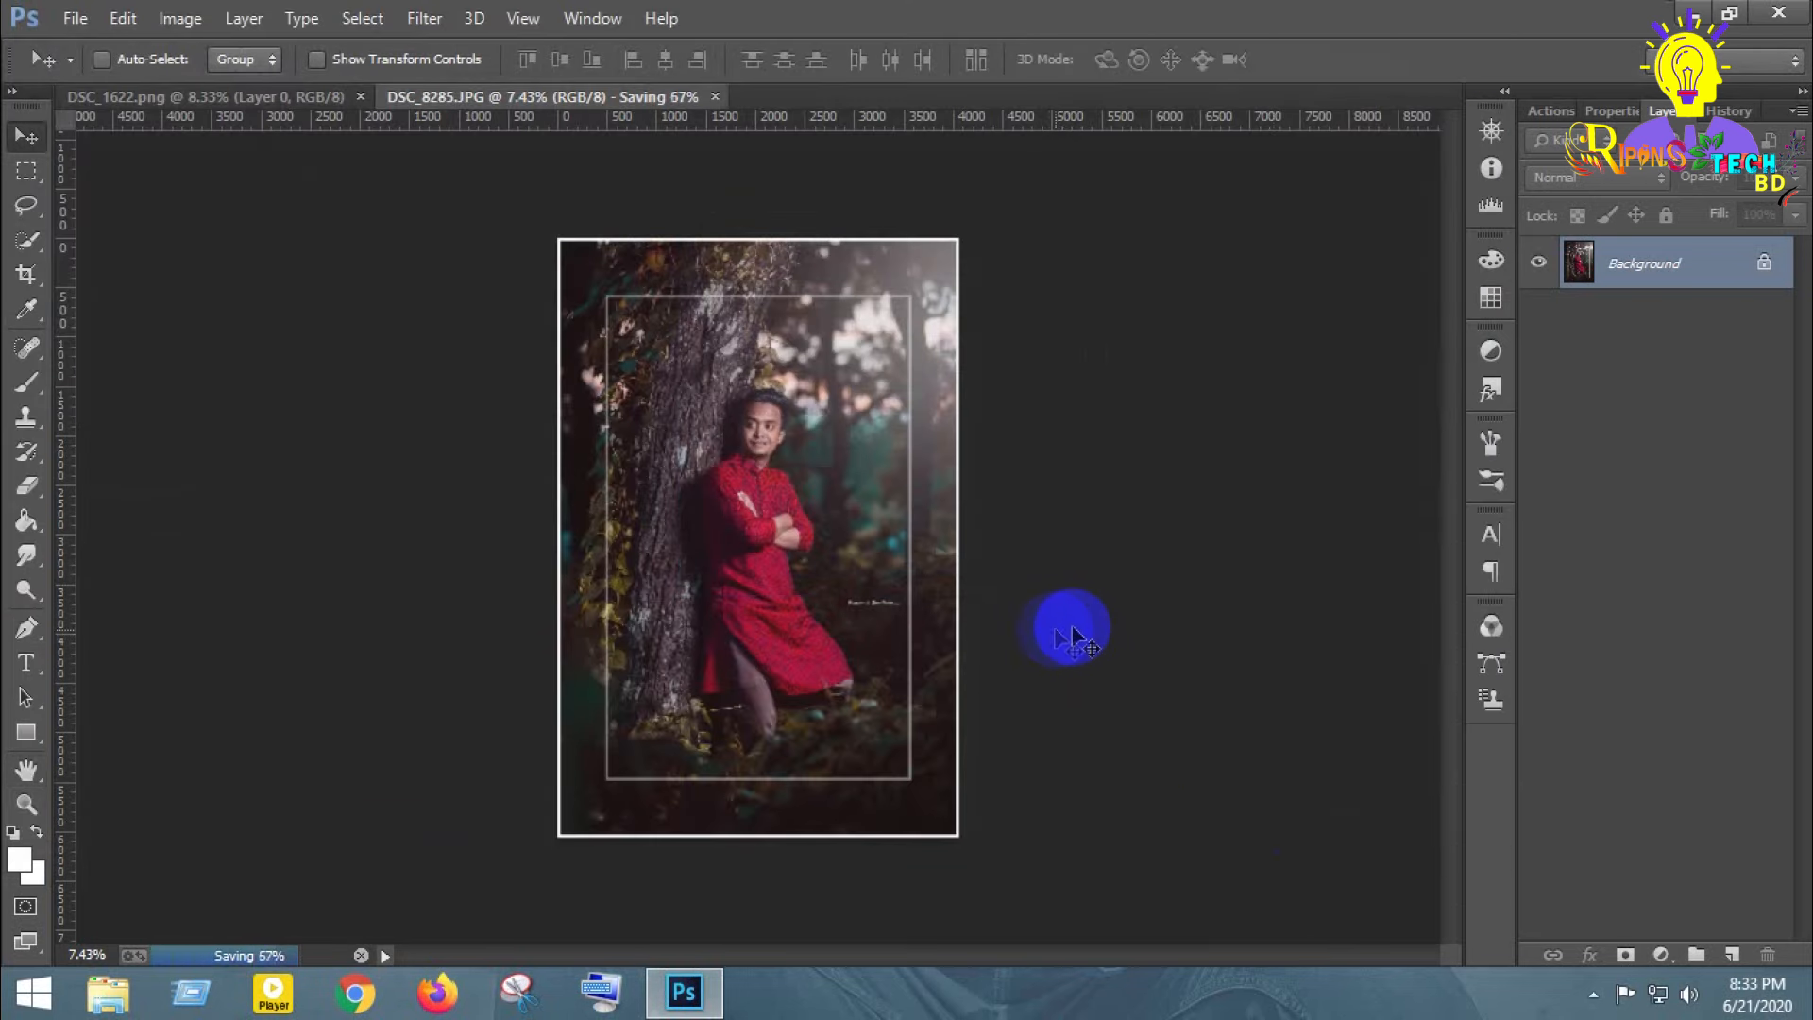